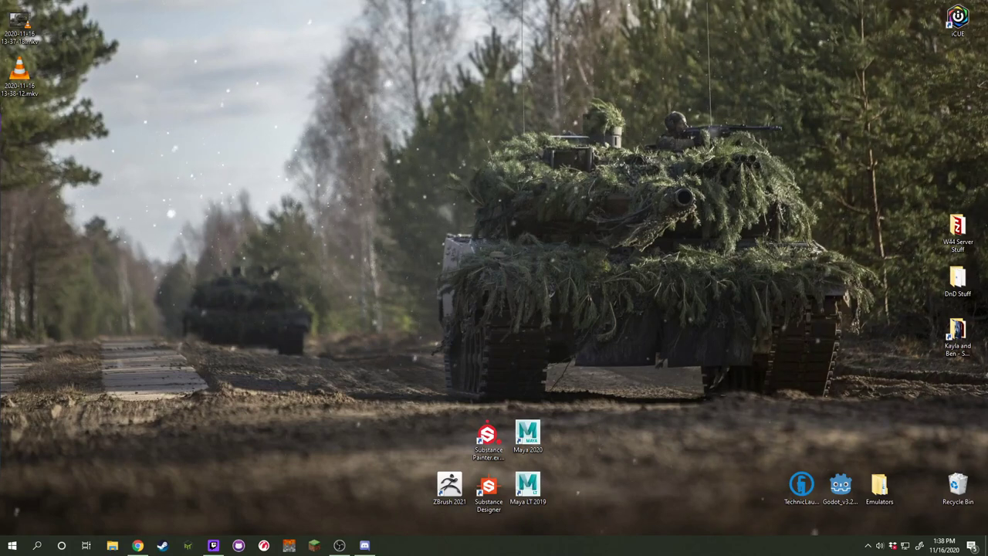
Open the Minecraft Launcher, switch to Chrome and search for forge minecraft in a new tab to reach the Forge download site.
{"action": "left_click", "coordinate": [314, 545]}
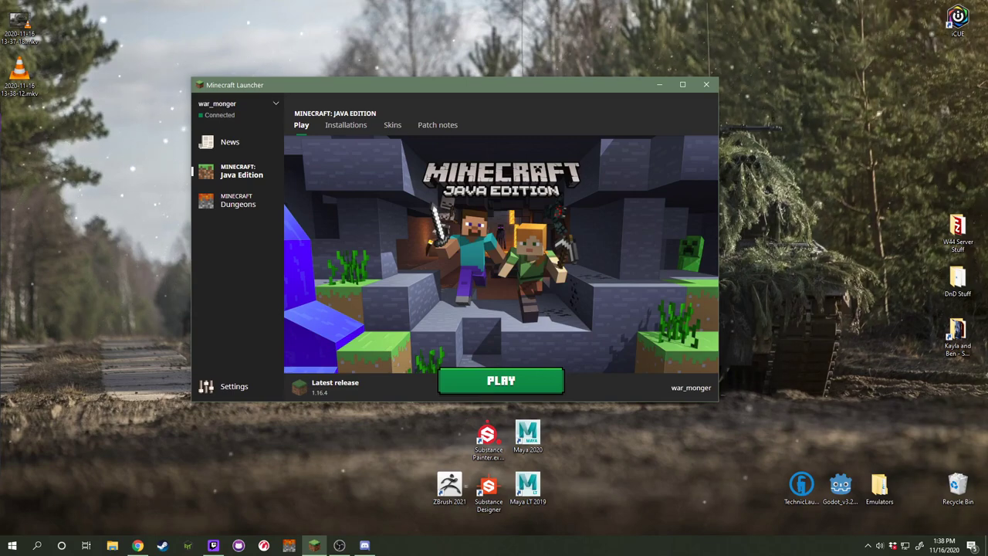
{"action": "left_click", "coordinate": [138, 545]}
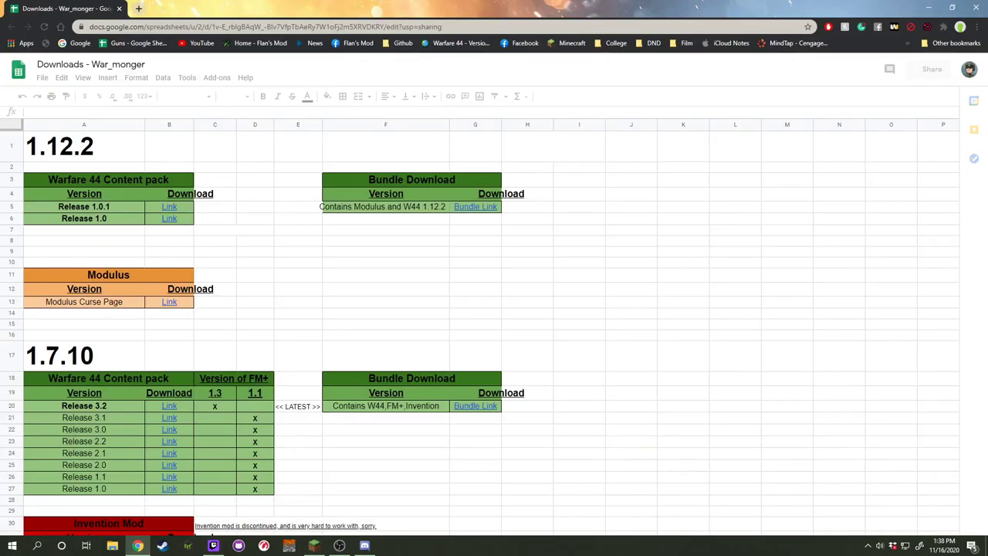
{"action": "key", "text": "ctrl+t"}
{"action": "type", "text": "for"}
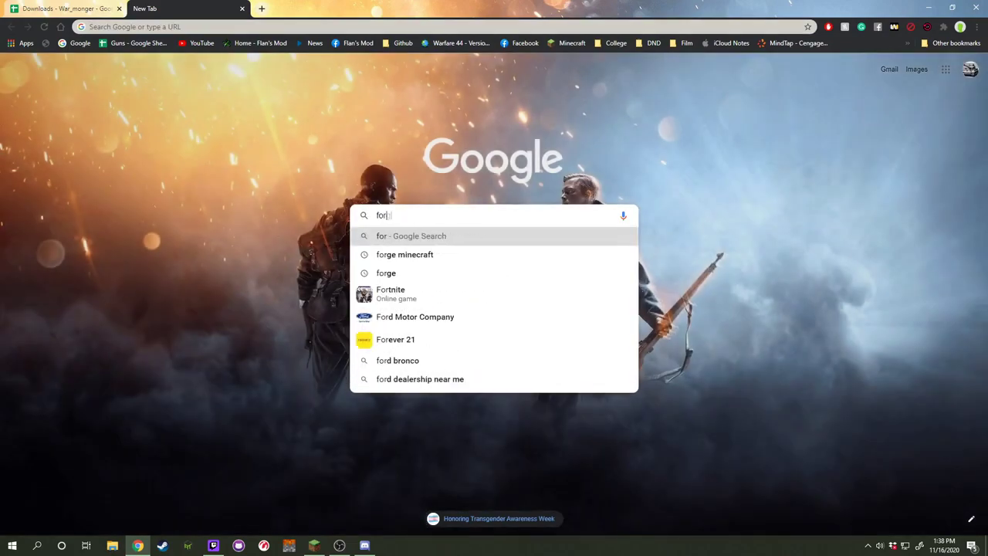
{"action": "type", "text": "ge minecr"}
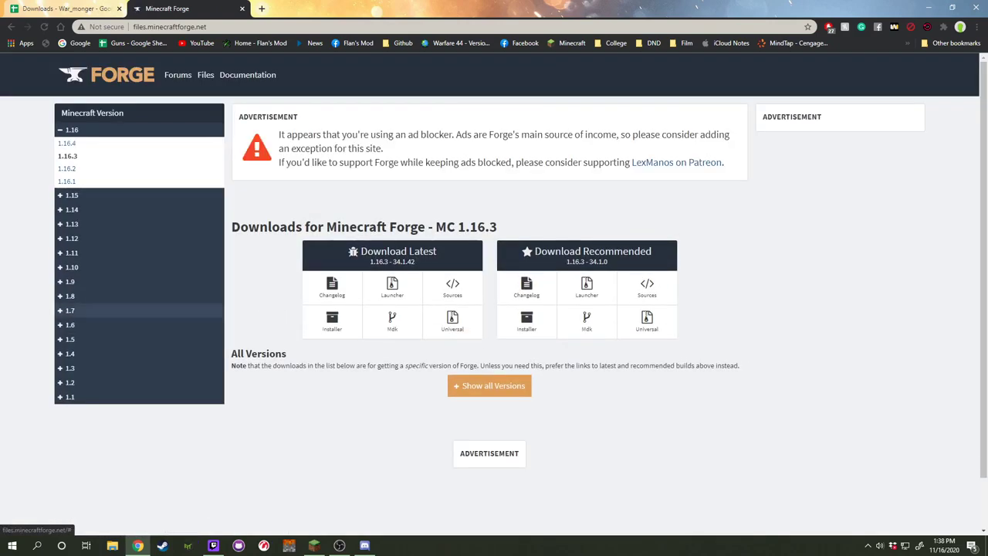
Download the recommended Forge installer for Minecraft 1.7.10 and save the jar to the Desktop.
{"action": "left_click", "coordinate": [69, 310]}
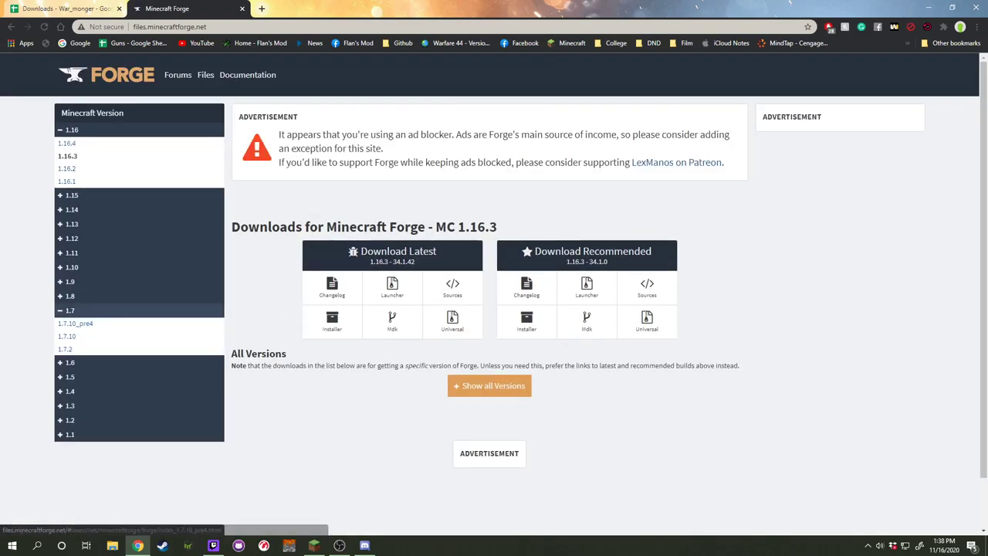
{"action": "left_click", "coordinate": [67, 336]}
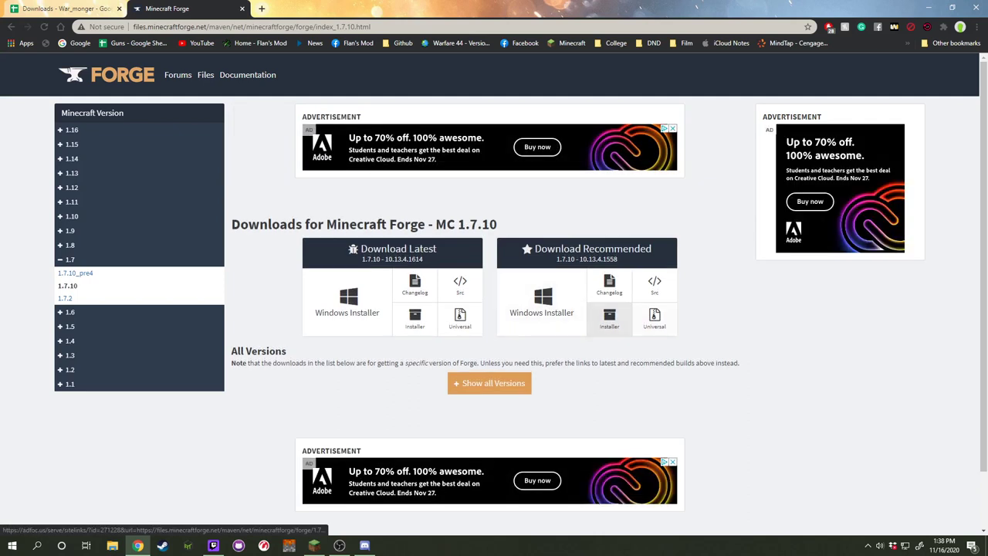
{"action": "left_click", "coordinate": [609, 317]}
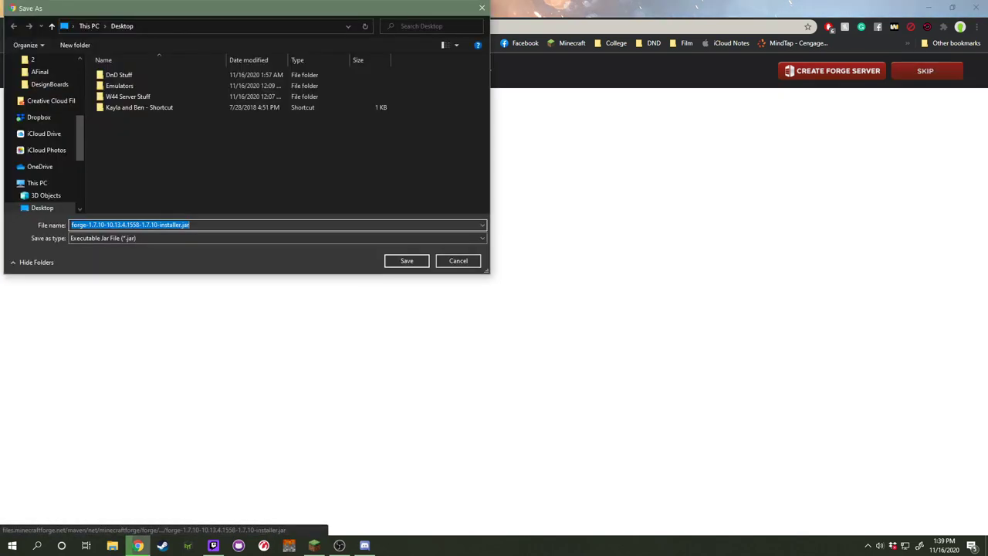
{"action": "left_click", "coordinate": [43, 208]}
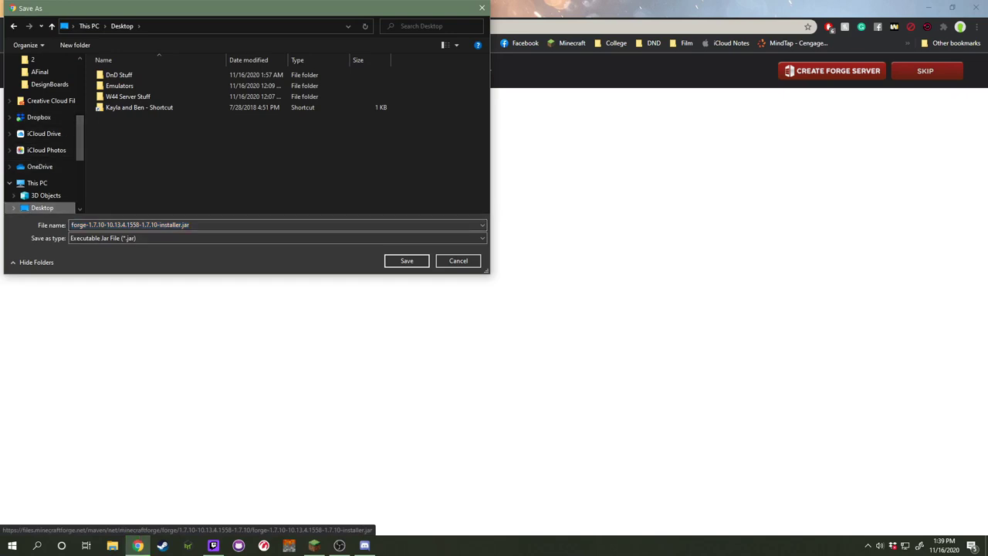
{"action": "left_click", "coordinate": [407, 261]}
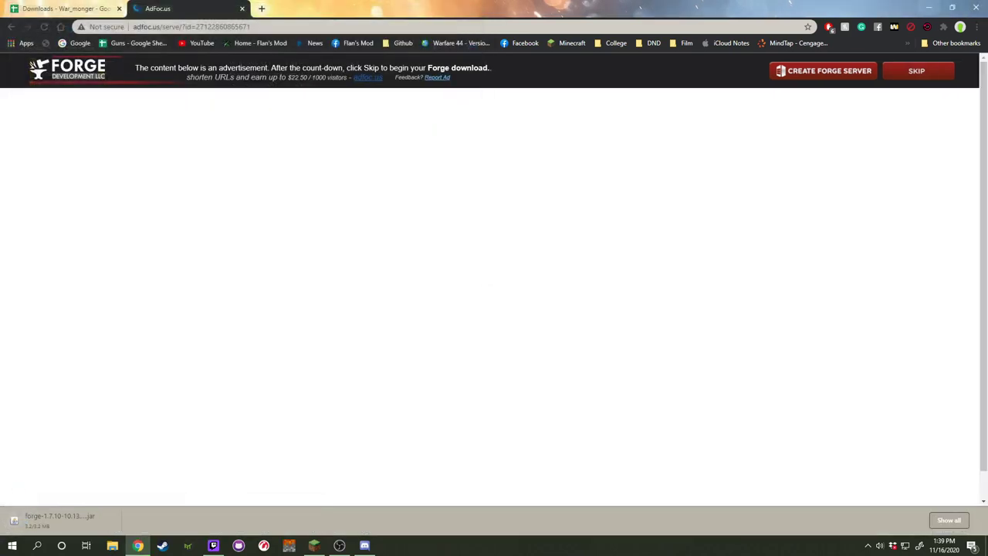
Run the downloaded Forge installer from the desktop and install the client into the default .minecraft folder.
{"action": "left_click", "coordinate": [929, 8]}
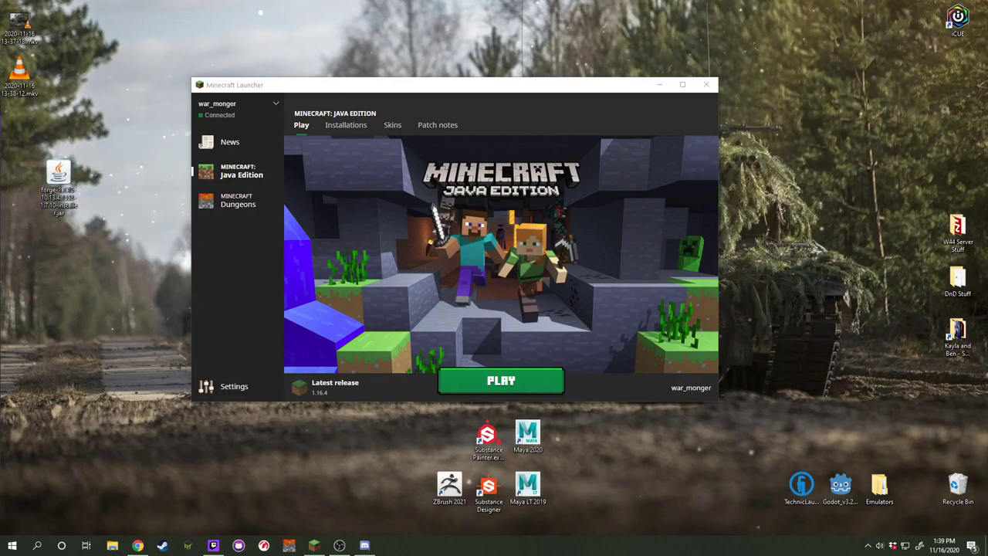
{"action": "left_click", "coordinate": [57, 181]}
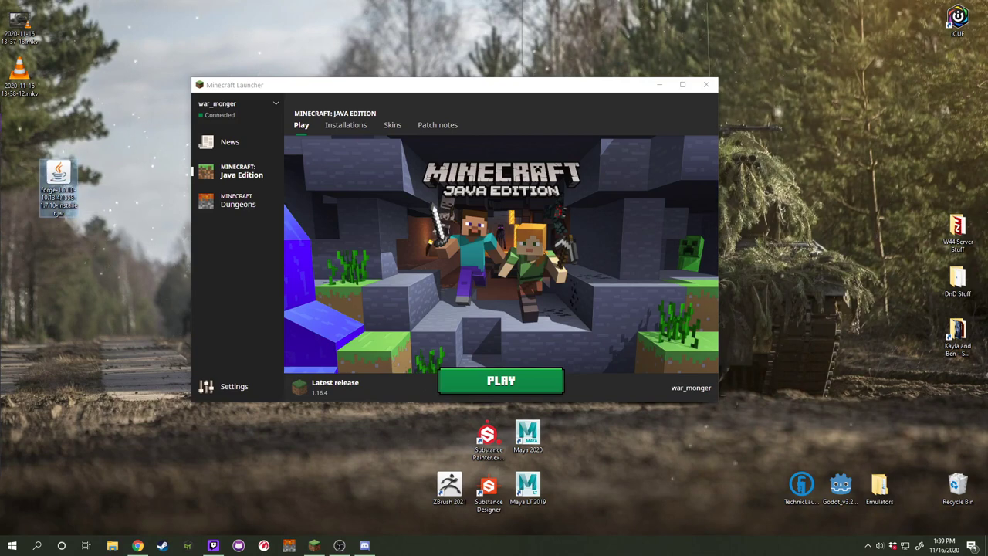
{"action": "double_click", "coordinate": [58, 182]}
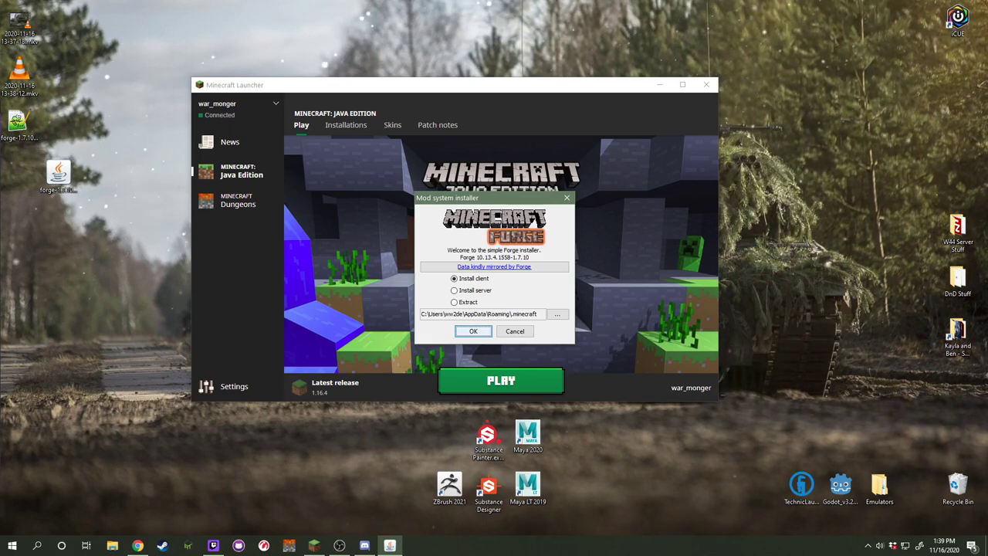
{"action": "key", "text": "Return"}
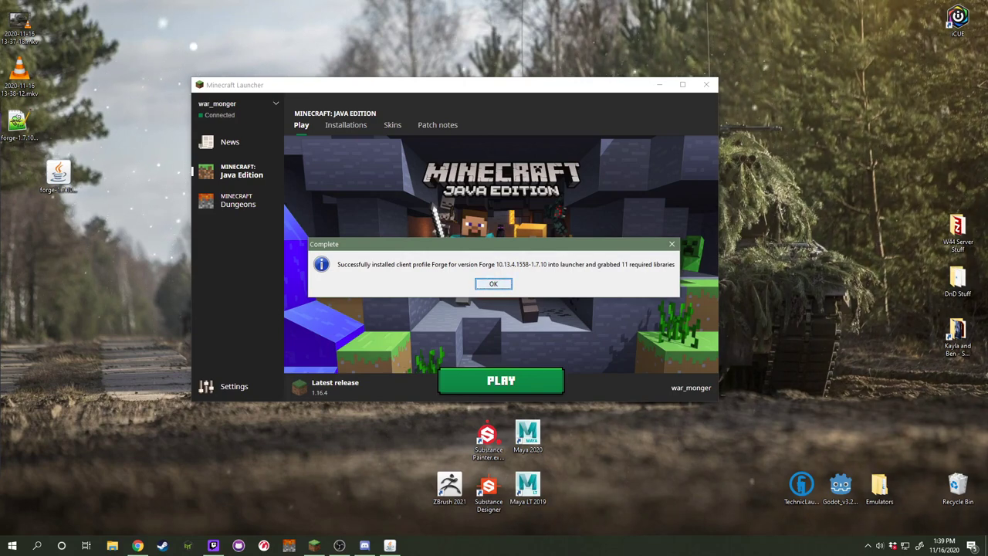
{"action": "left_click", "coordinate": [493, 283]}
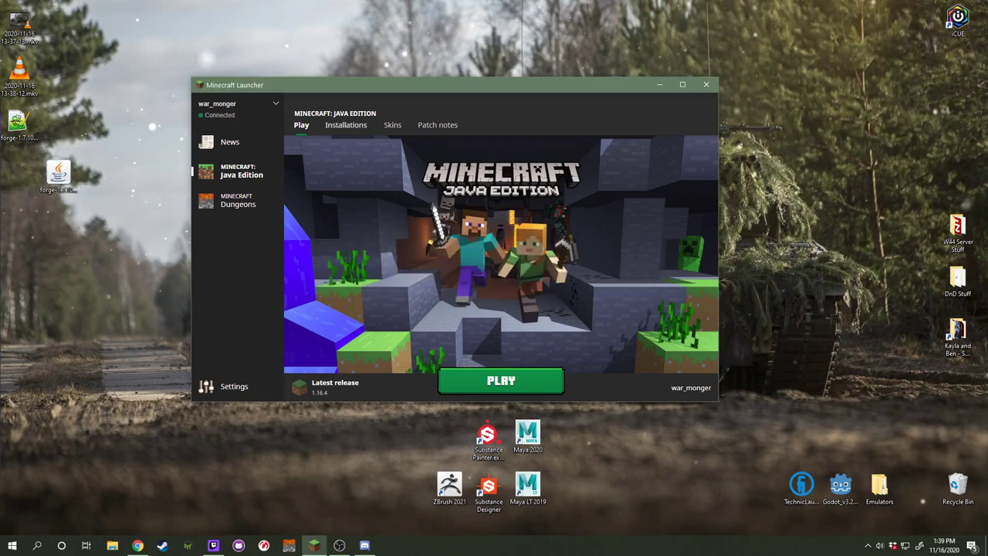
Create a new launcher installation named "Flans mod 1.7.10" using version release 1.7.10-Forge10.13.4.1558-1.7.10.
{"action": "left_click", "coordinate": [346, 124]}
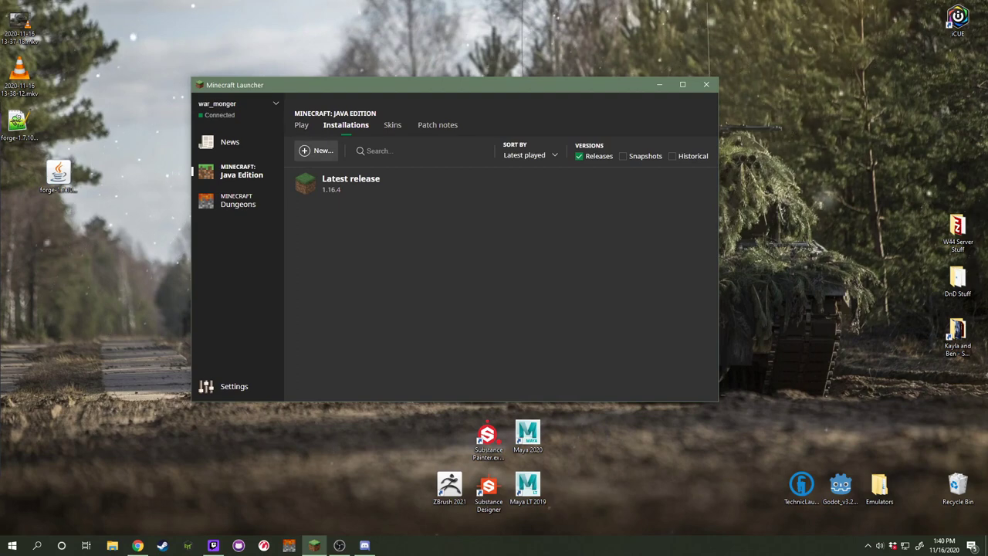
{"action": "left_click", "coordinate": [317, 150]}
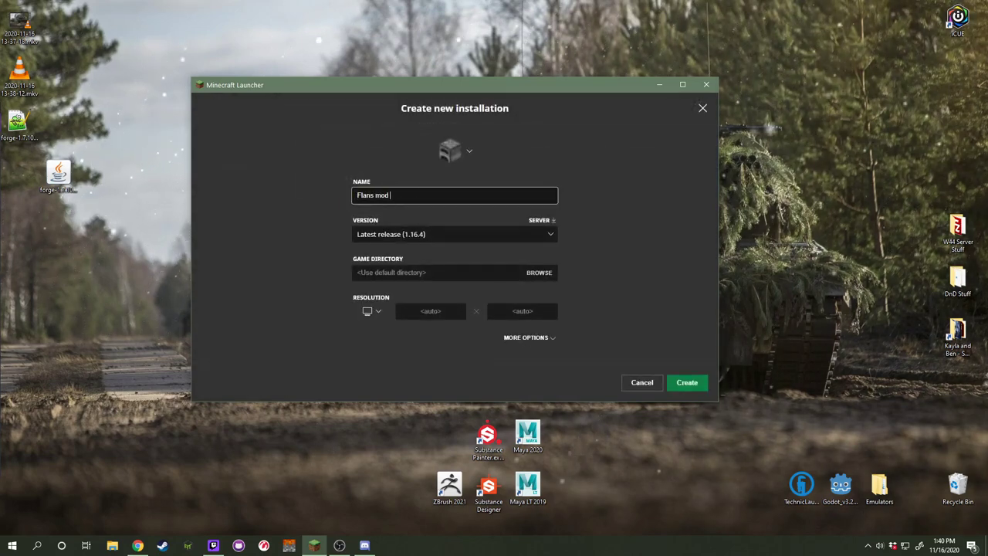
{"action": "type", "text": "Flans mod 1.7.10"}
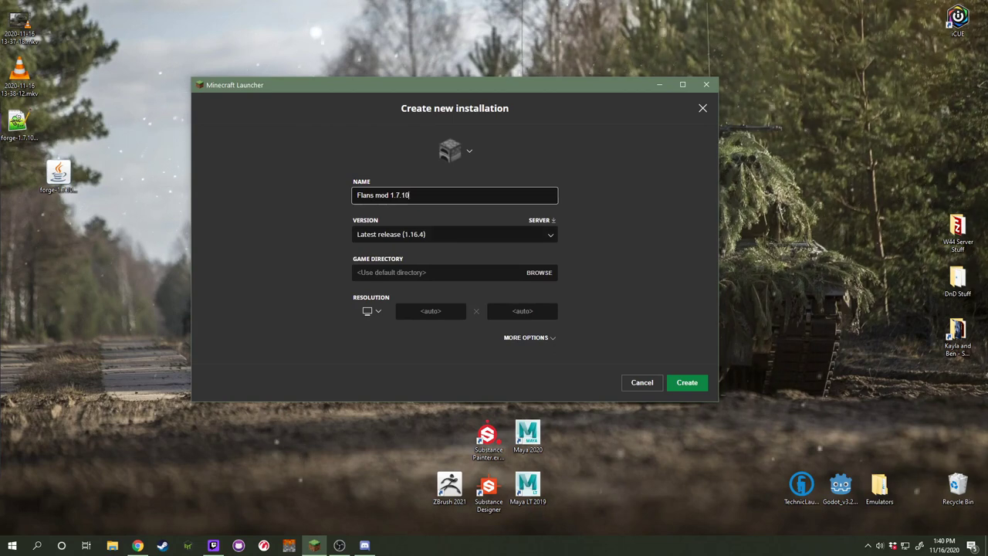
{"action": "left_click", "coordinate": [454, 234]}
{"action": "left_click_drag", "start_coordinate": [556, 141], "coordinate": [556, 233]}
{"action": "scroll", "coordinate": [455, 204], "scroll_direction": "down", "scroll_amount": 5}
{"action": "scroll", "coordinate": [455, 204], "scroll_direction": "down", "scroll_amount": 3}
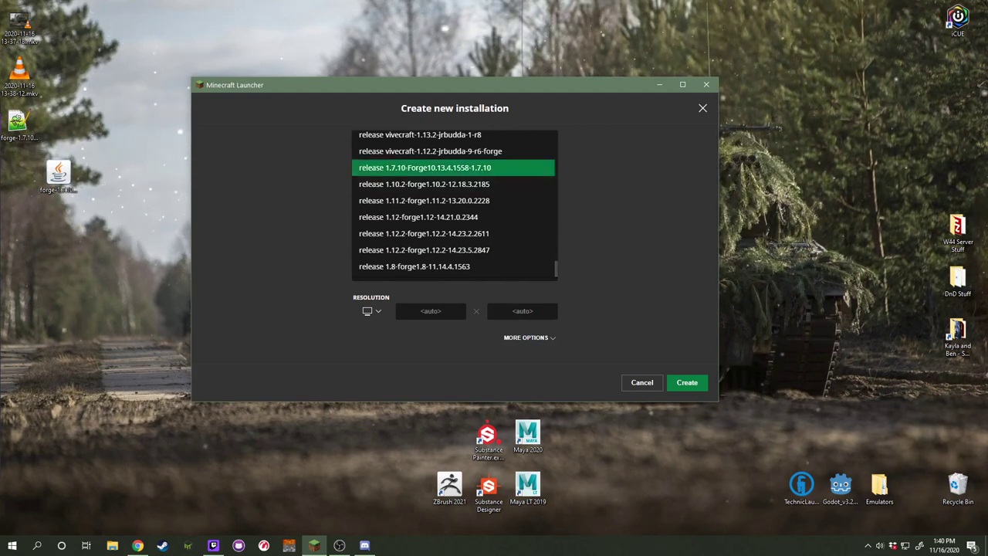
{"action": "left_click", "coordinate": [424, 167]}
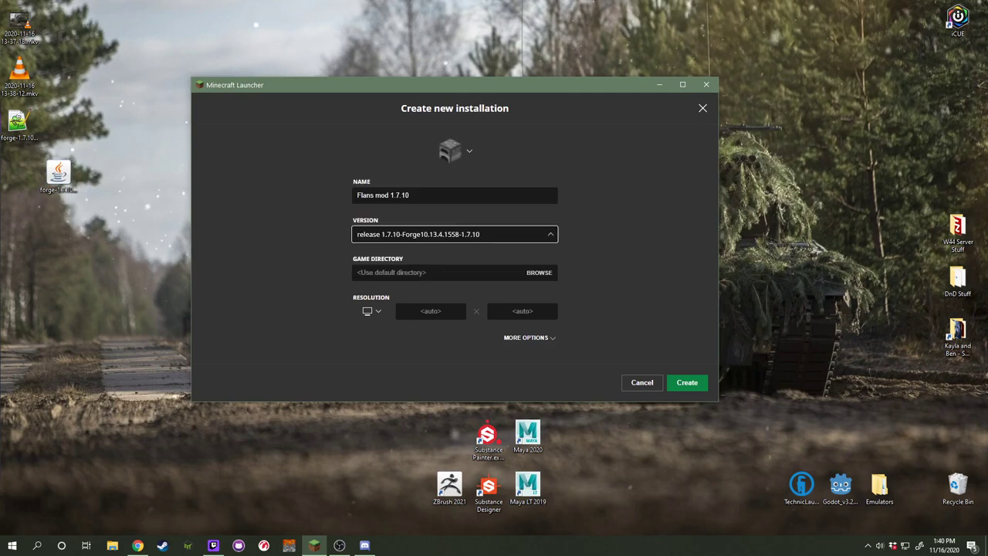
{"action": "left_click", "coordinate": [687, 382]}
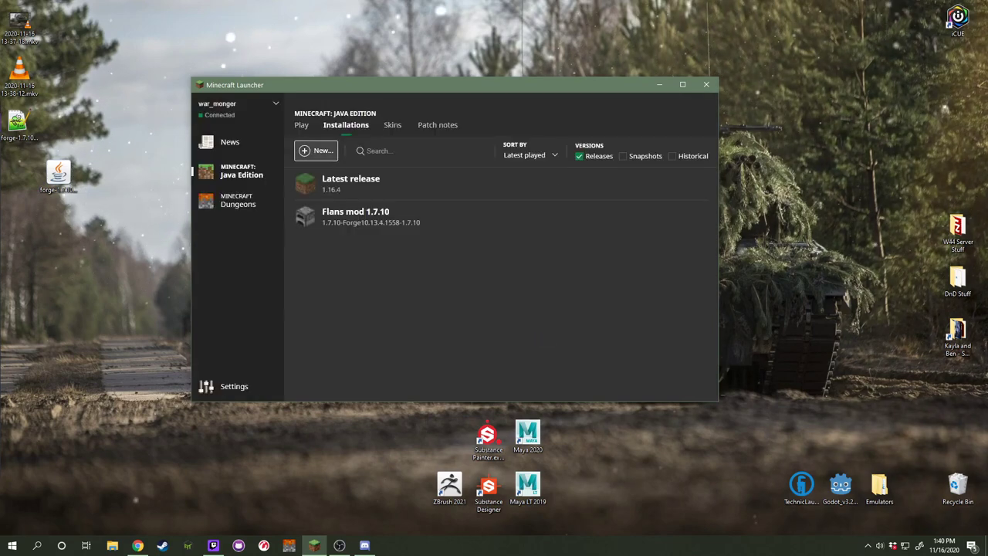
Select the Flans mod 1.7.10 installation in the launcher and start the game with it.
{"action": "left_click", "coordinate": [301, 125]}
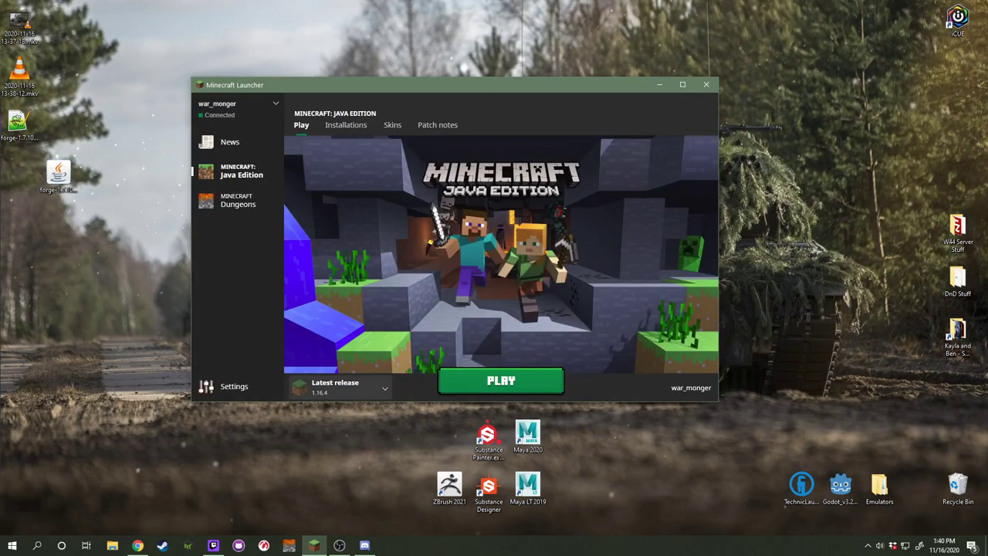
{"action": "left_click", "coordinate": [349, 388]}
{"action": "left_click", "coordinate": [350, 355]}
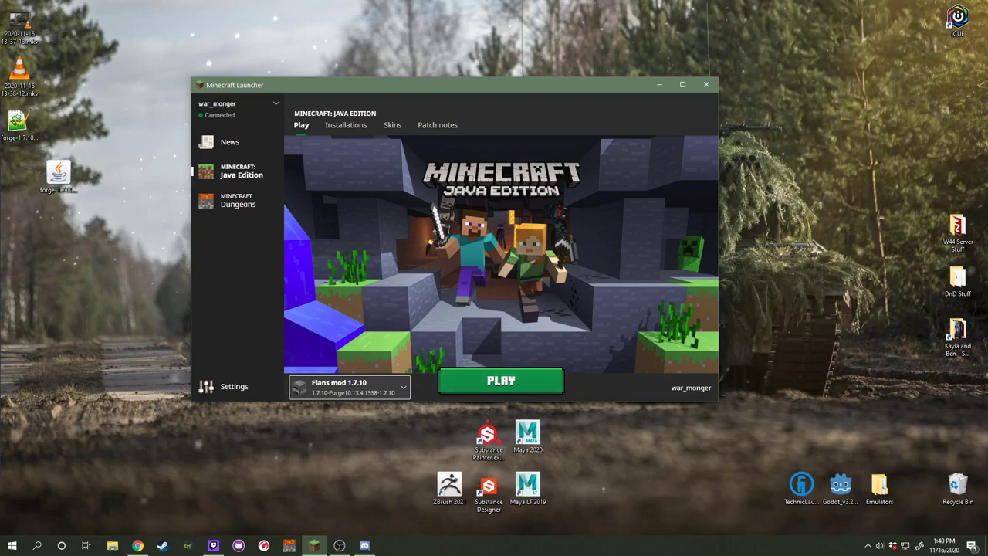
{"action": "left_click", "coordinate": [500, 380]}
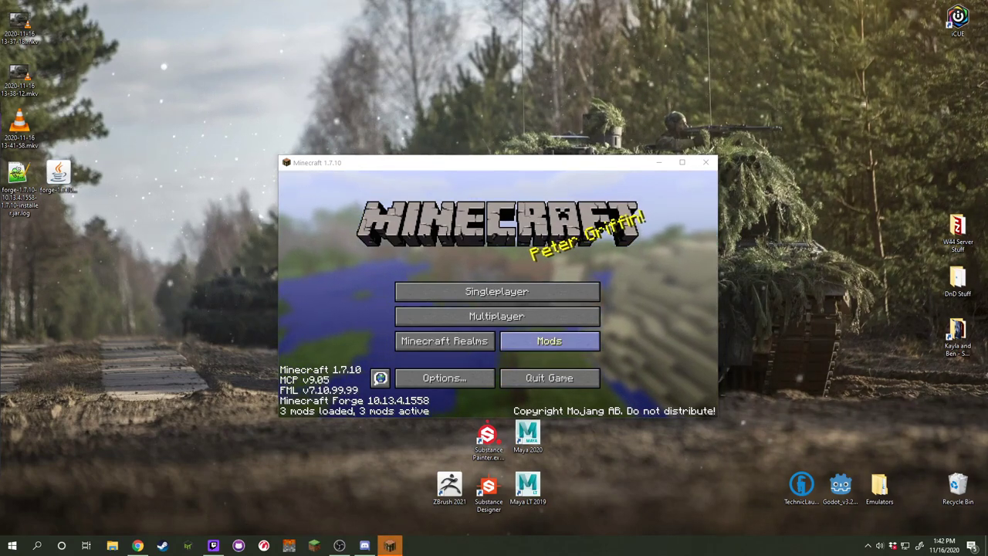
Check which mods are listed in Minecraft and quit the game.
{"action": "left_click", "coordinate": [549, 340]}
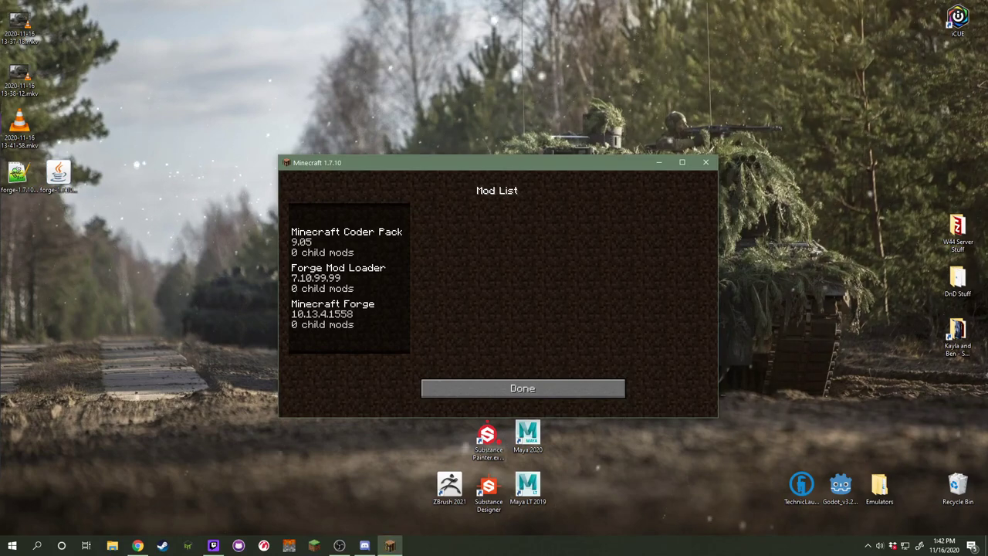
{"action": "left_click", "coordinate": [523, 388]}
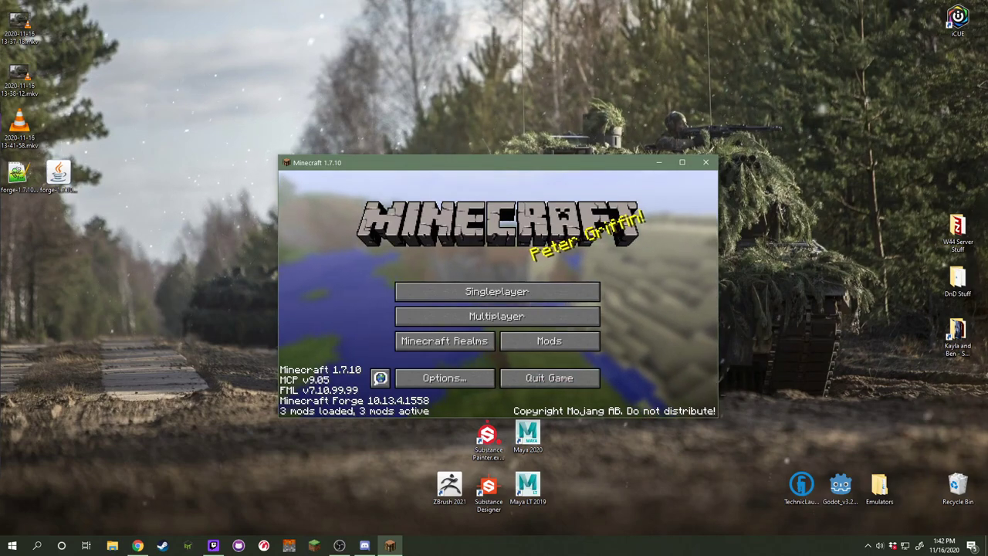
{"action": "left_click", "coordinate": [549, 377]}
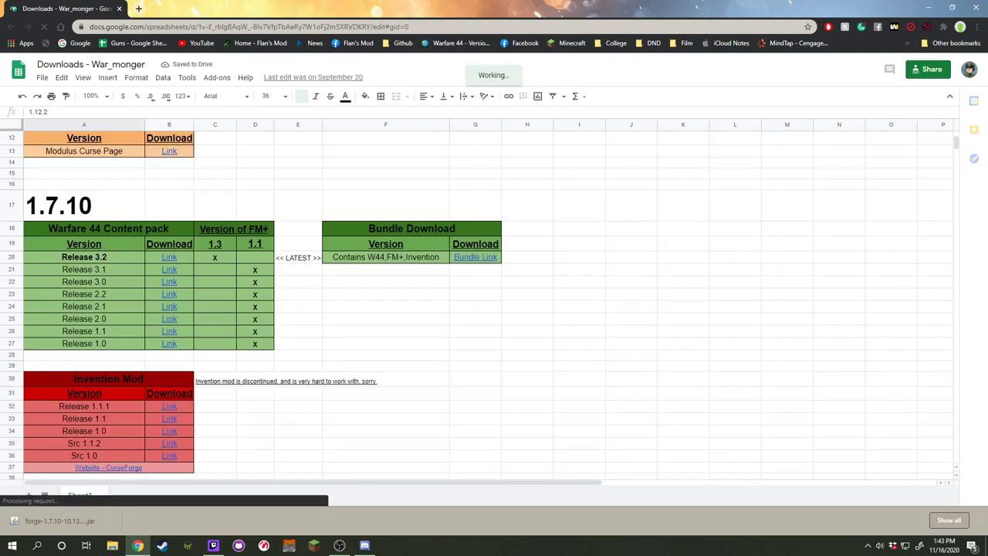
Download the 1.7.10 Warfare44 Bundle.zip directly from its Dropbox page to the Desktop and open the archive.
{"action": "left_click", "coordinate": [475, 257]}
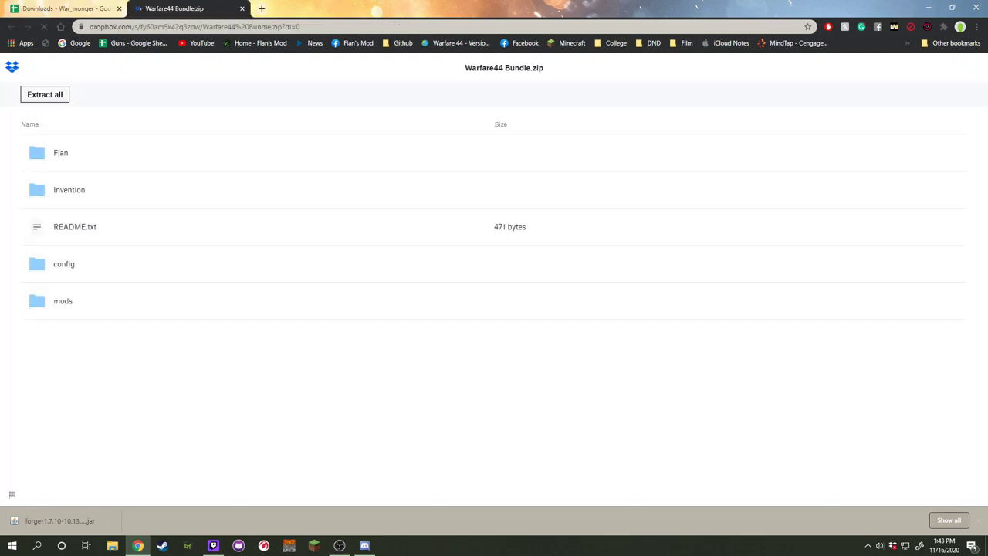
{"action": "left_click", "coordinate": [773, 66]}
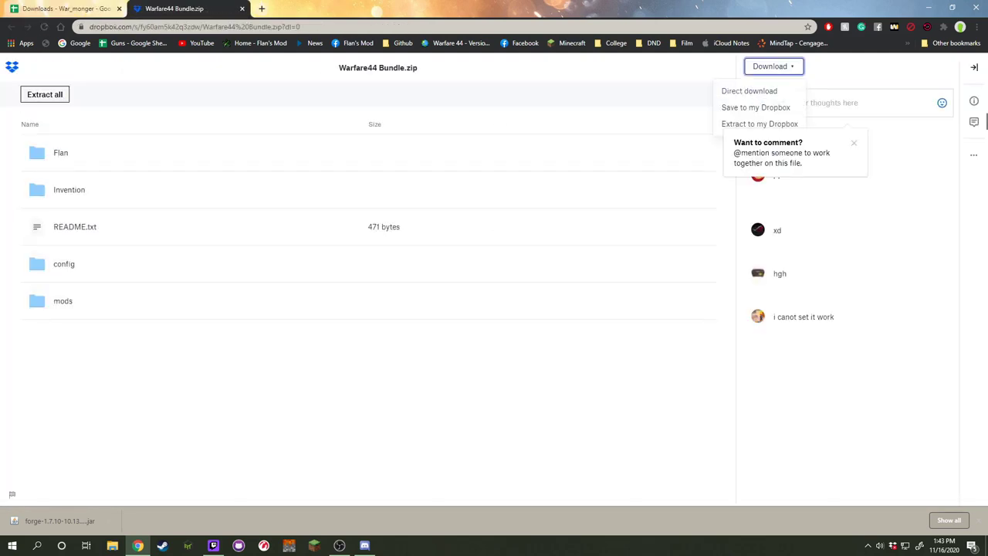
{"action": "left_click", "coordinate": [749, 91]}
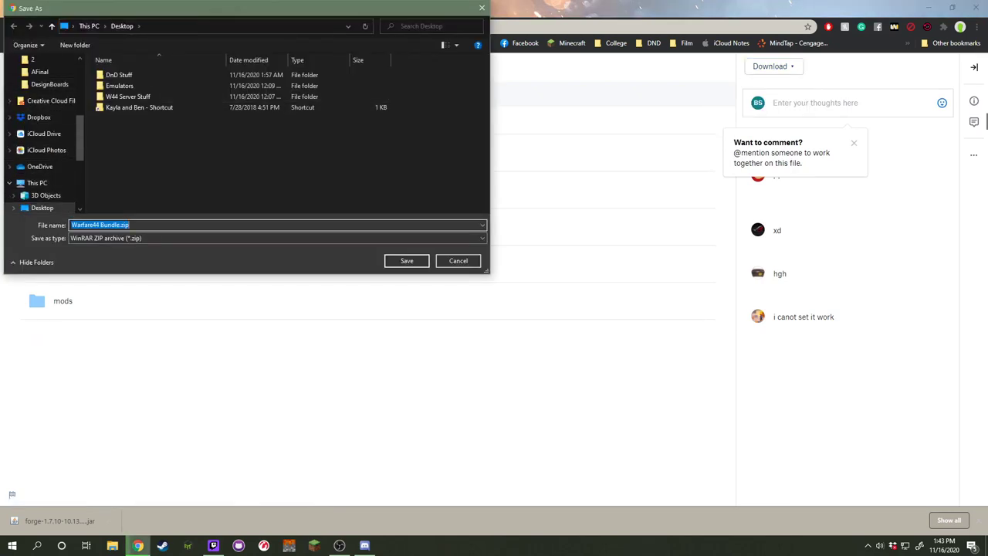
{"action": "left_click", "coordinate": [406, 260]}
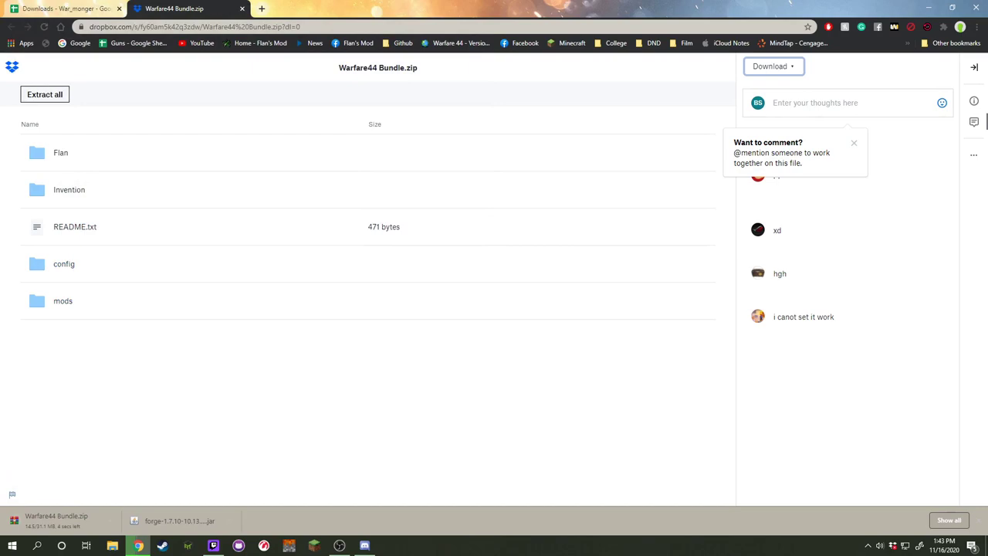
{"action": "left_click", "coordinate": [928, 7]}
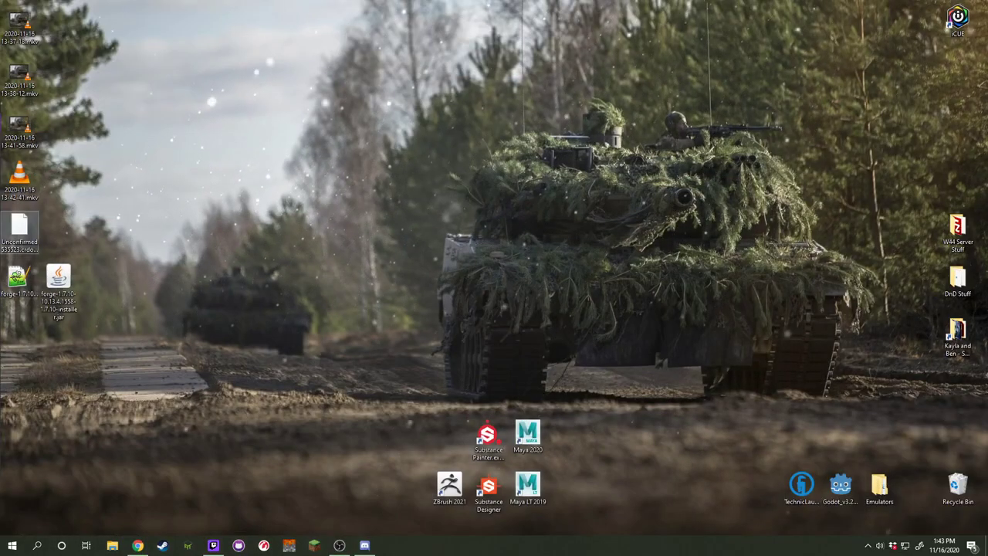
{"action": "double_click", "coordinate": [19, 228]}
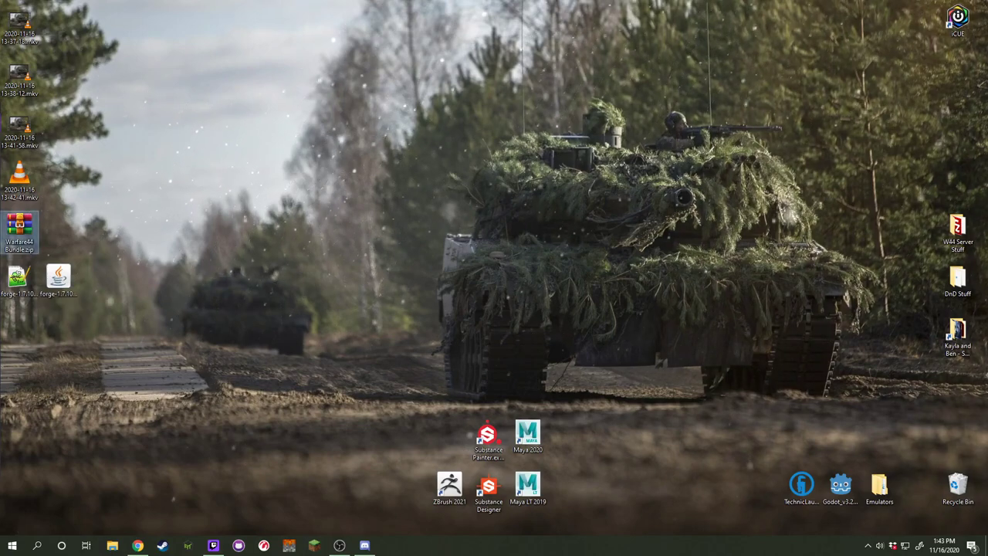
{"action": "left_click_drag", "start_coordinate": [93, 277], "coordinate": [67, 210]}
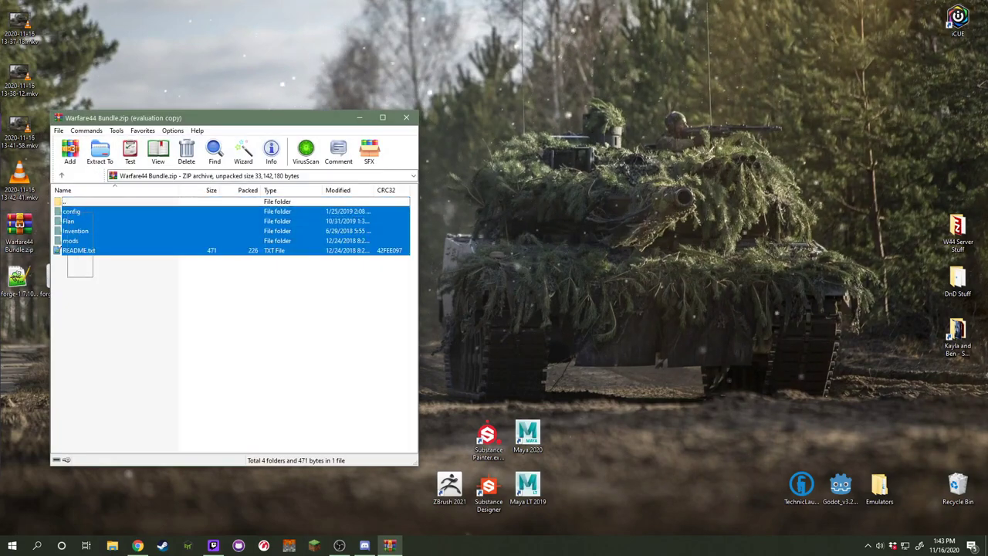
{"action": "left_click", "coordinate": [288, 295]}
{"action": "left_click", "coordinate": [289, 296]}
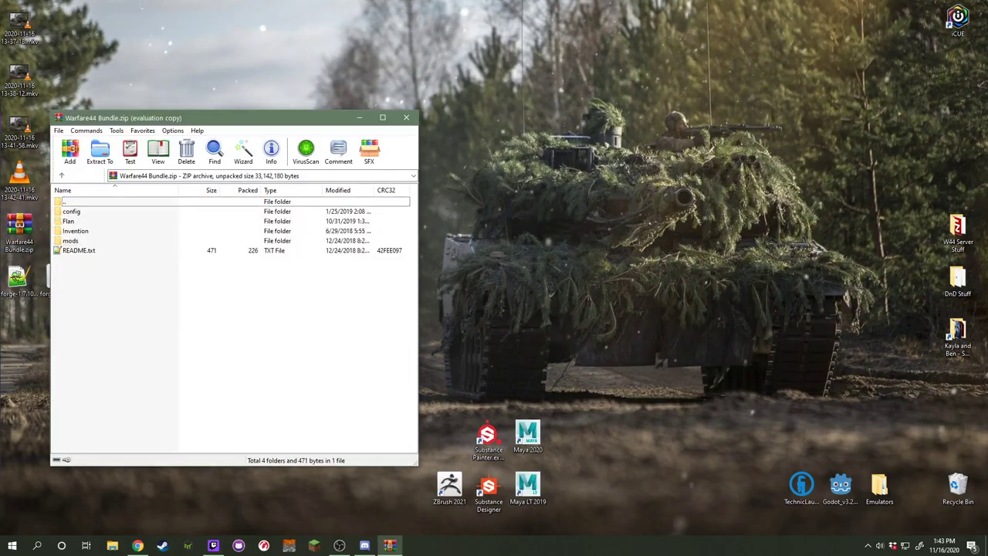
{"action": "left_click_drag", "start_coordinate": [146, 344], "coordinate": [75, 210]}
{"action": "left_click", "coordinate": [104, 301]}
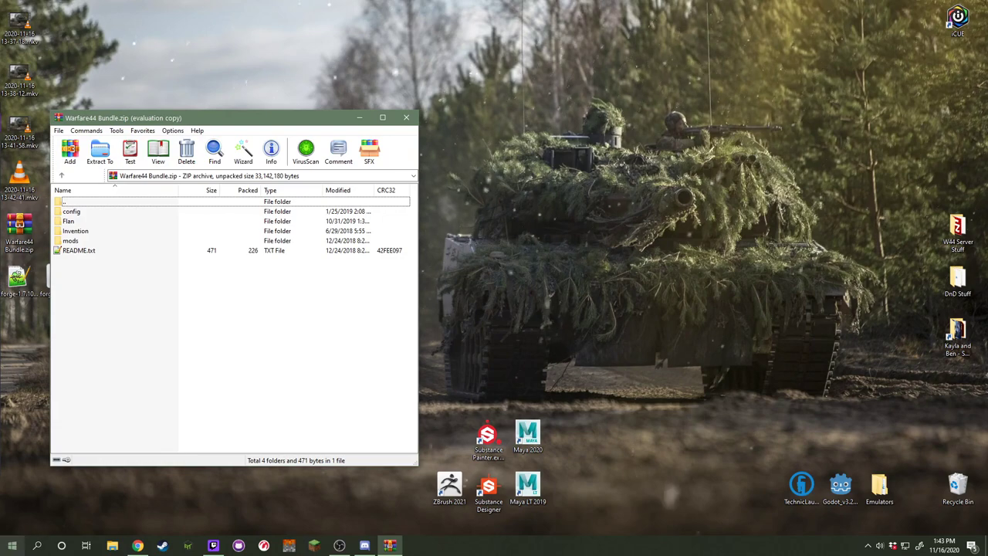
Open the .minecraft folder inside %appdata% and place its window beside the Warfare44 Bundle.zip archive.
{"action": "left_click", "coordinate": [12, 545]}
{"action": "type", "text": "%"}
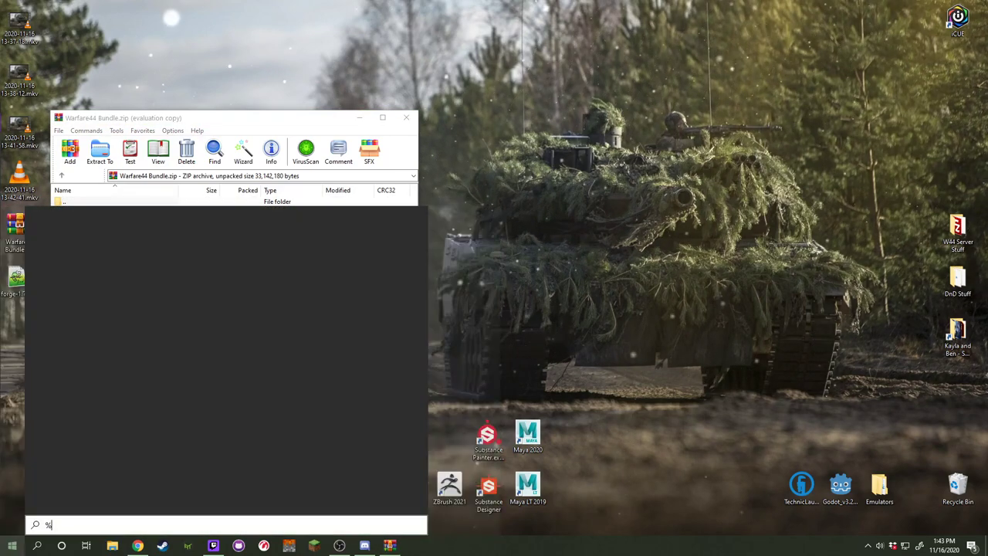
{"action": "type", "text": "appdata%"}
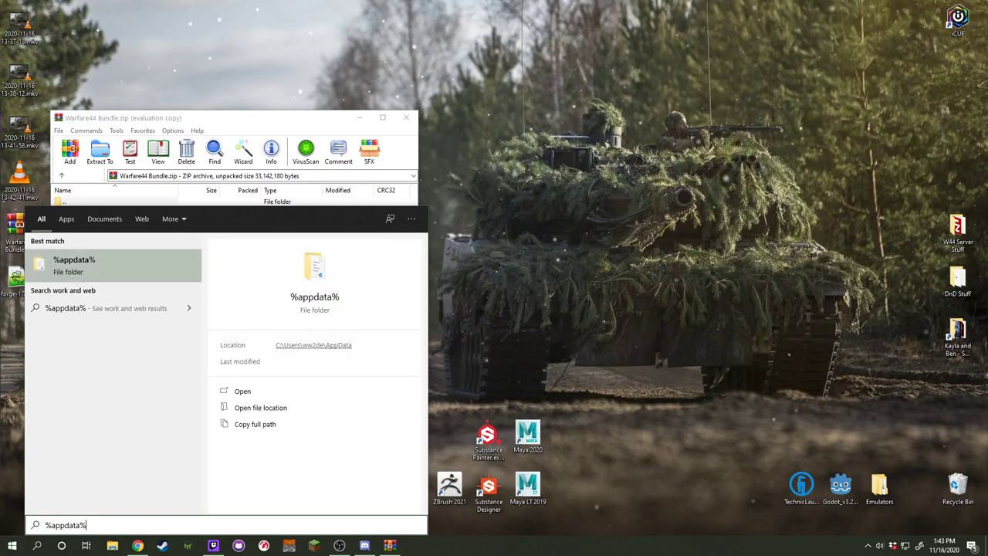
{"action": "key", "text": "Return"}
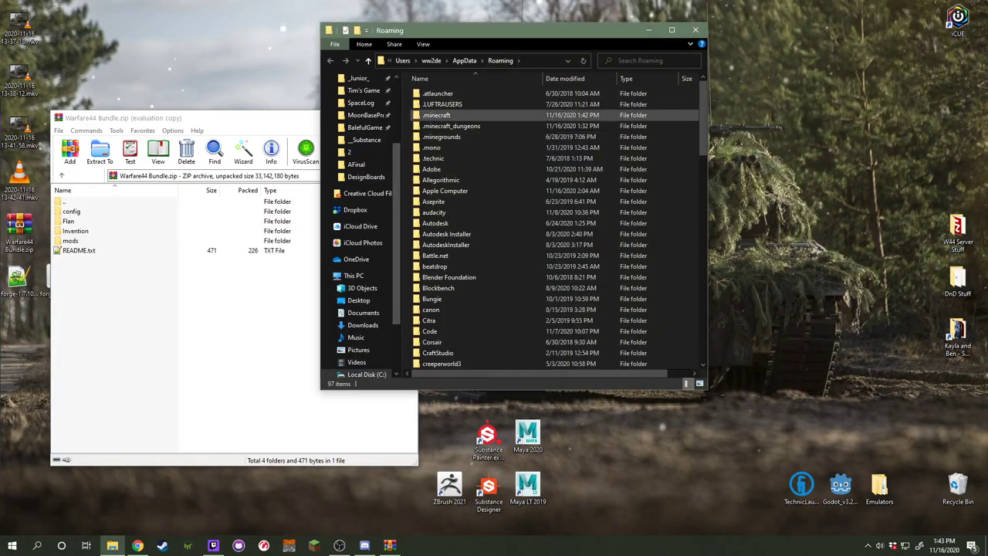
{"action": "double_click", "coordinate": [437, 115]}
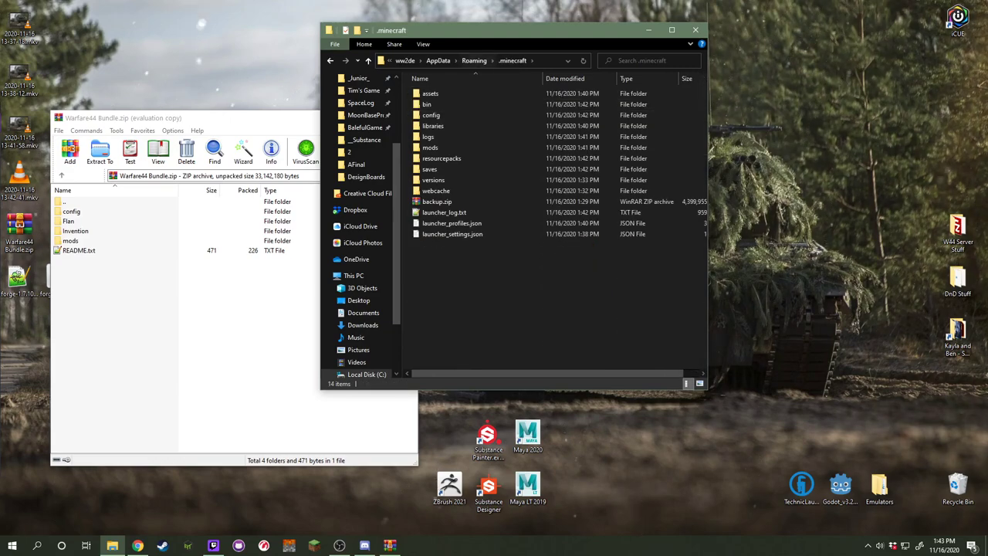
{"action": "left_click_drag", "start_coordinate": [501, 30], "coordinate": [630, 113]}
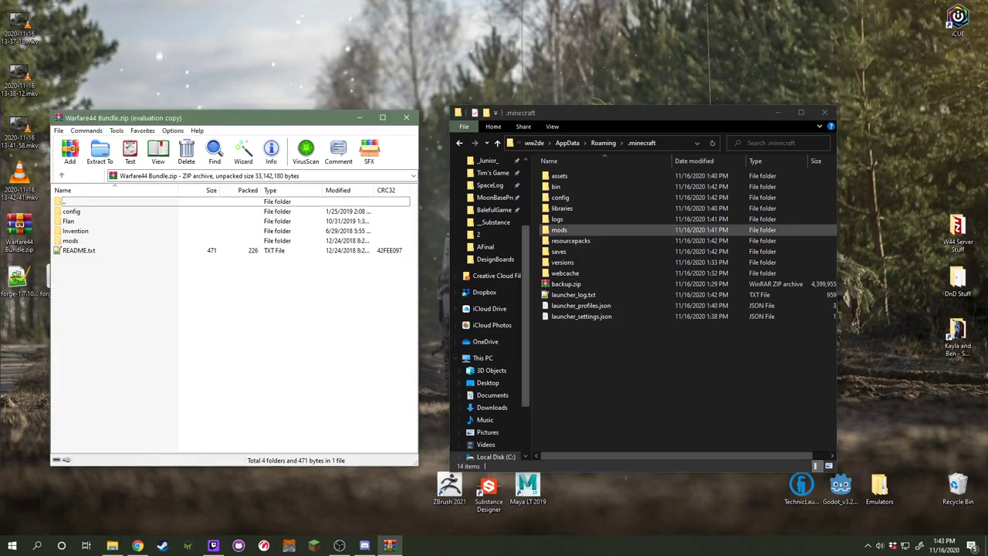
{"action": "double_click", "coordinate": [559, 229]}
{"action": "key", "text": "alt+Left"}
{"action": "left_click_drag", "start_coordinate": [125, 283], "coordinate": [70, 208]}
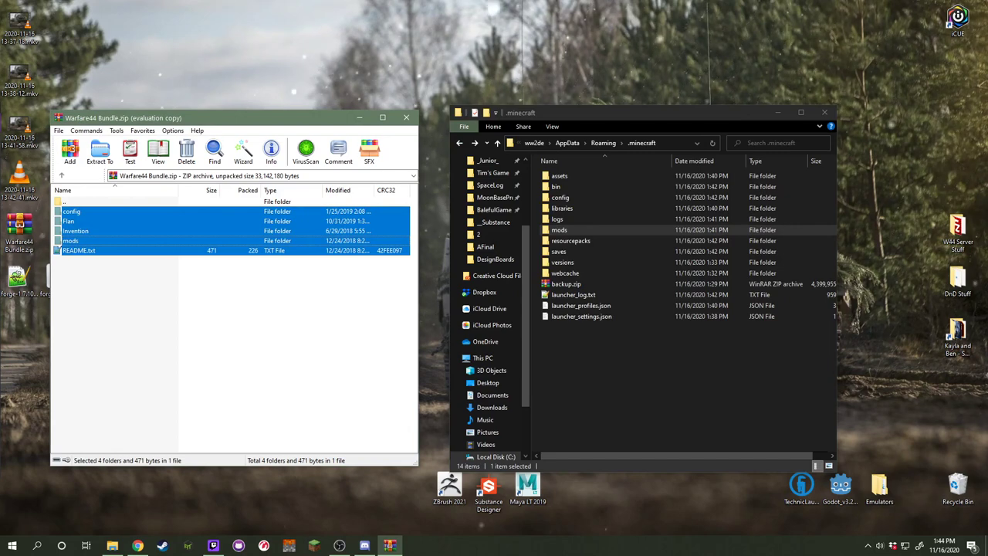
{"action": "left_click", "coordinate": [79, 250], "text": "ctrl"}
{"action": "left_click", "coordinate": [602, 359]}
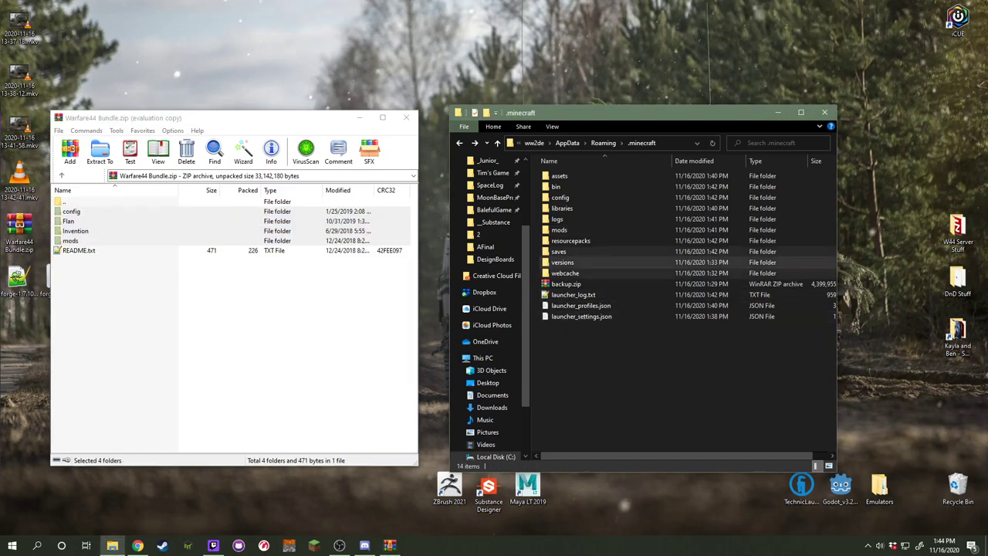
Copy flansmod-1.31.jar and Invention-1.0.0-Beta.jar from the archive's mods folder into .minecraft's mods folder.
{"action": "double_click", "coordinate": [71, 241]}
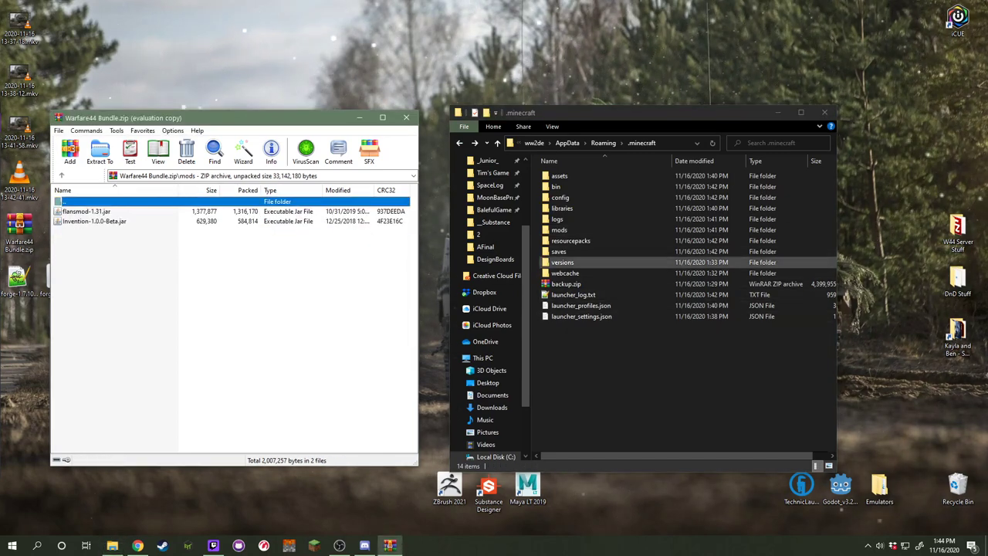
{"action": "double_click", "coordinate": [559, 230]}
{"action": "left_click_drag", "start_coordinate": [125, 245], "coordinate": [77, 210]}
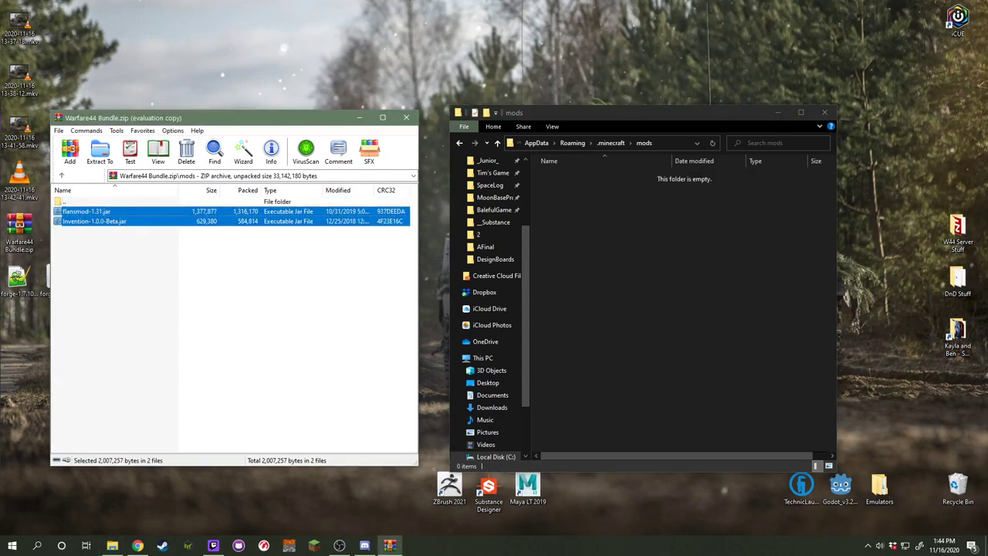
{"action": "key", "text": "ctrl+c"}
{"action": "key", "text": "alt+Tab"}
{"action": "key", "text": "ctrl+v"}
{"action": "key", "text": "alt+Up"}
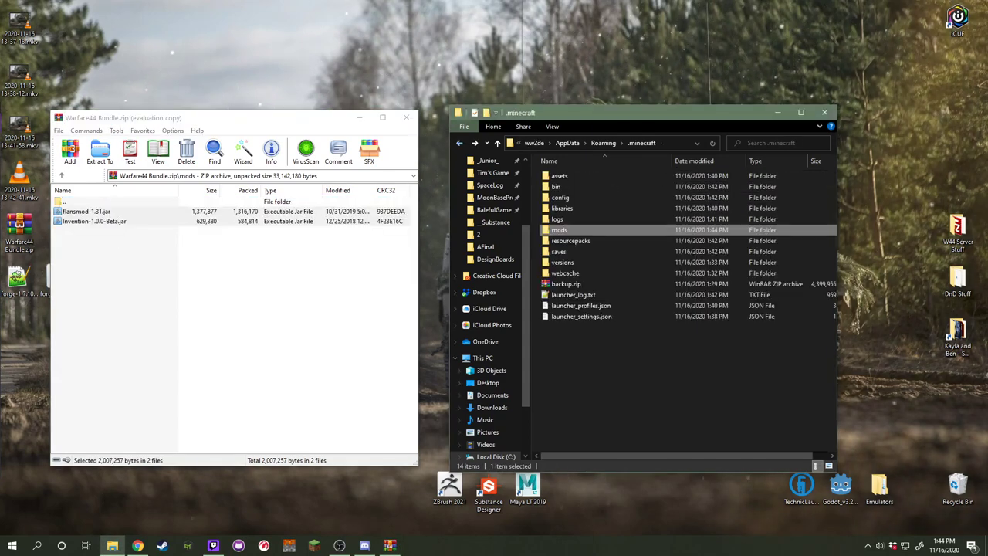
Copy the Flan folder from the root of the archive into the .minecraft folder.
{"action": "key", "text": "alt+Tab"}
{"action": "key", "text": "BackSpace"}
{"action": "key", "text": "Up"}
{"action": "key", "text": "Up"}
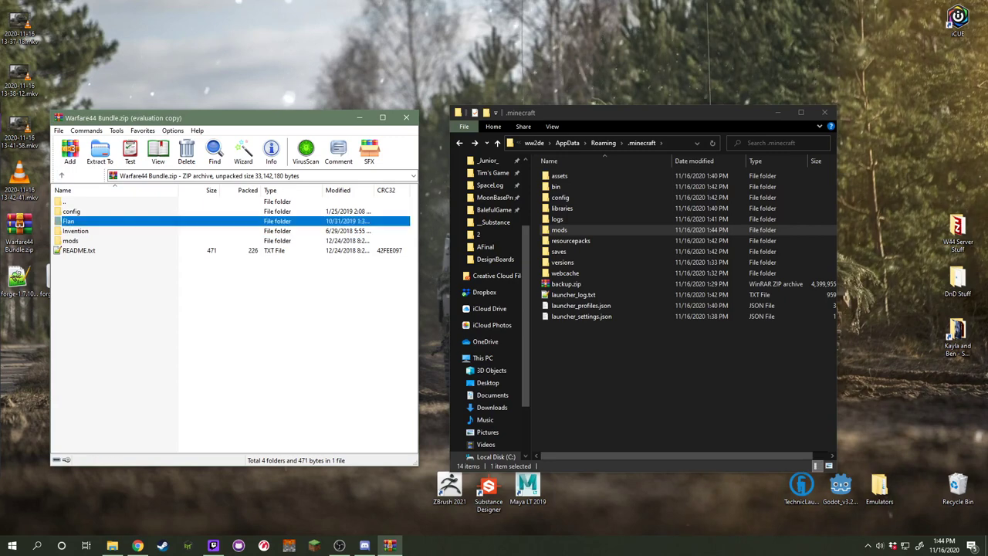
{"action": "left_click_drag", "start_coordinate": [69, 222], "coordinate": [621, 367]}
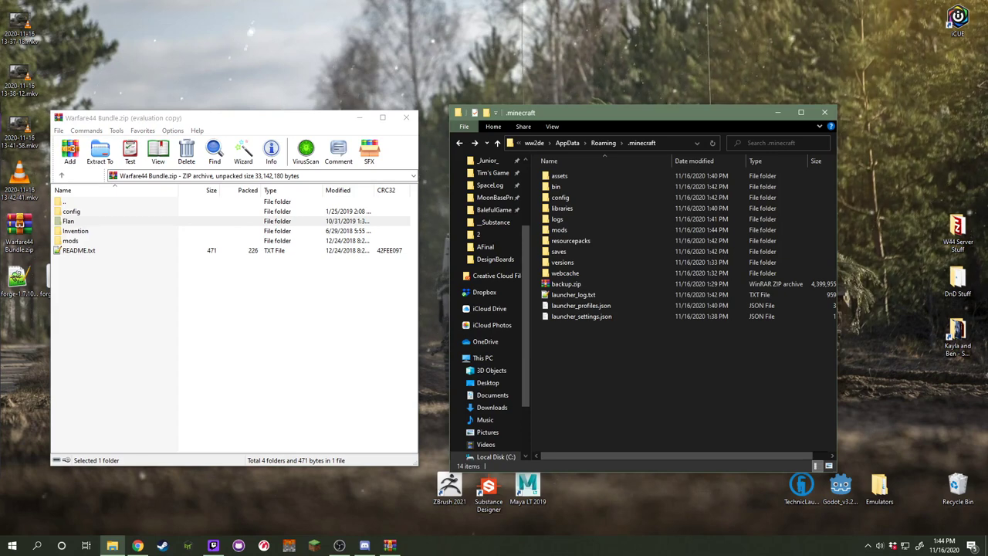
{"action": "double_click", "coordinate": [559, 229]}
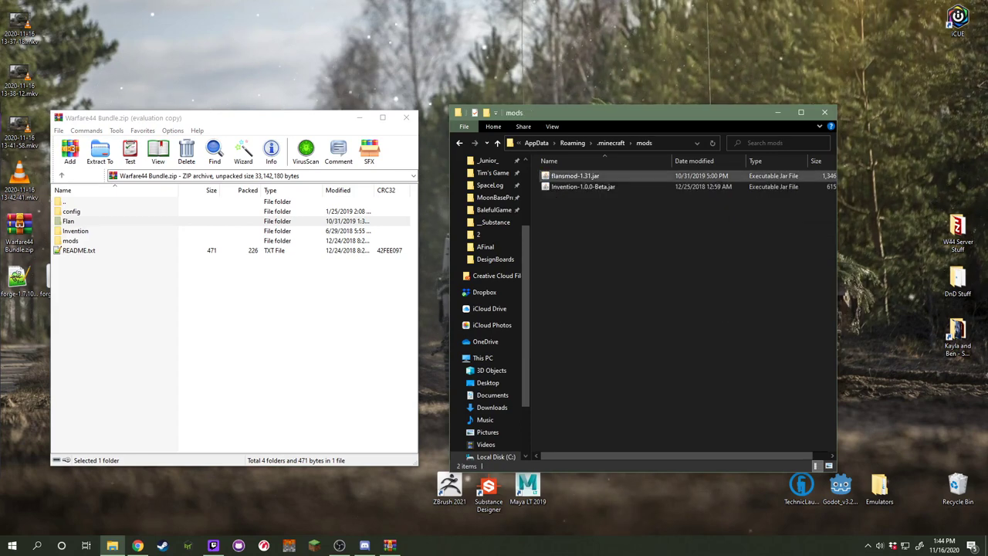
{"action": "left_click", "coordinate": [460, 143]}
{"action": "left_click", "coordinate": [609, 366]}
{"action": "left_click", "coordinate": [68, 221]}
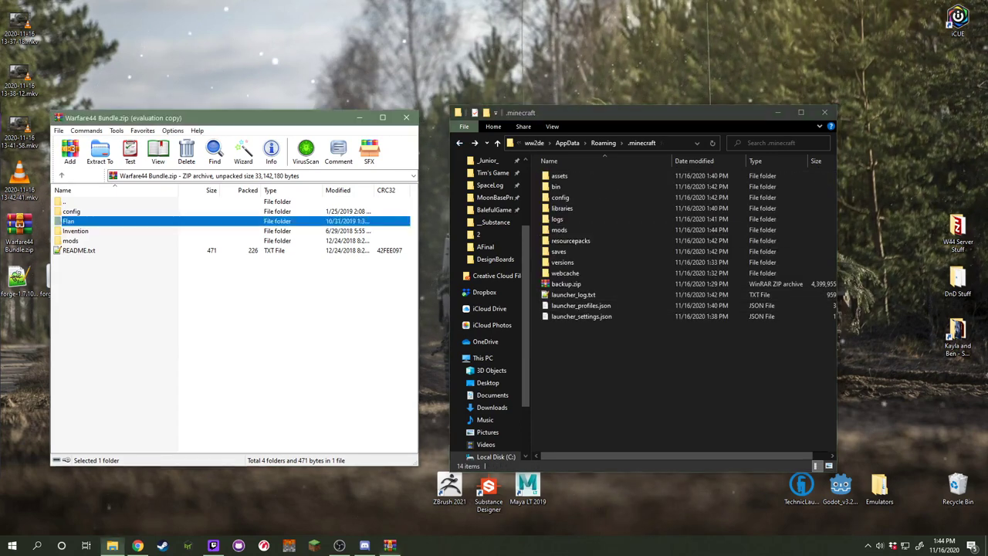
{"action": "left_click", "coordinate": [185, 324]}
{"action": "left_click_drag", "start_coordinate": [69, 222], "coordinate": [610, 362]}
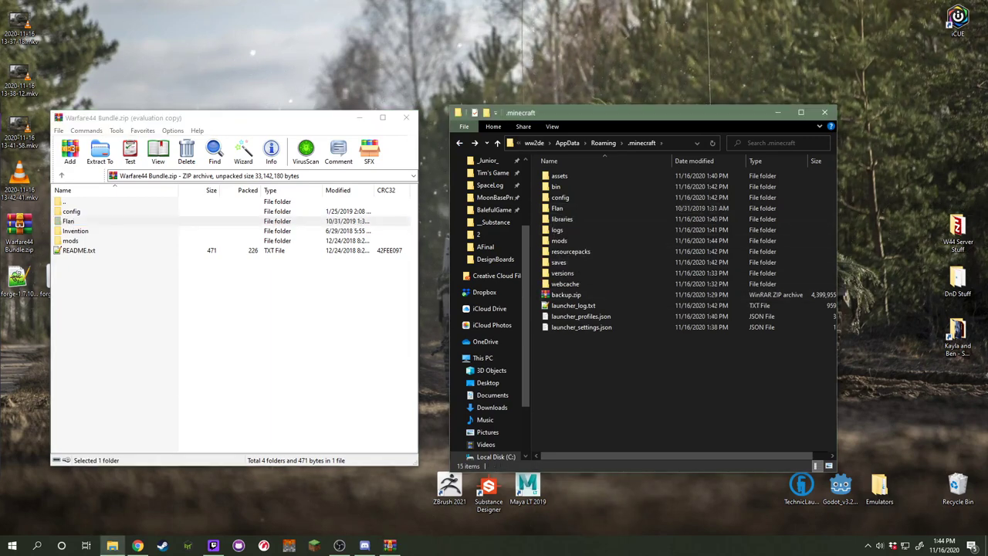
{"action": "left_click", "coordinate": [208, 325]}
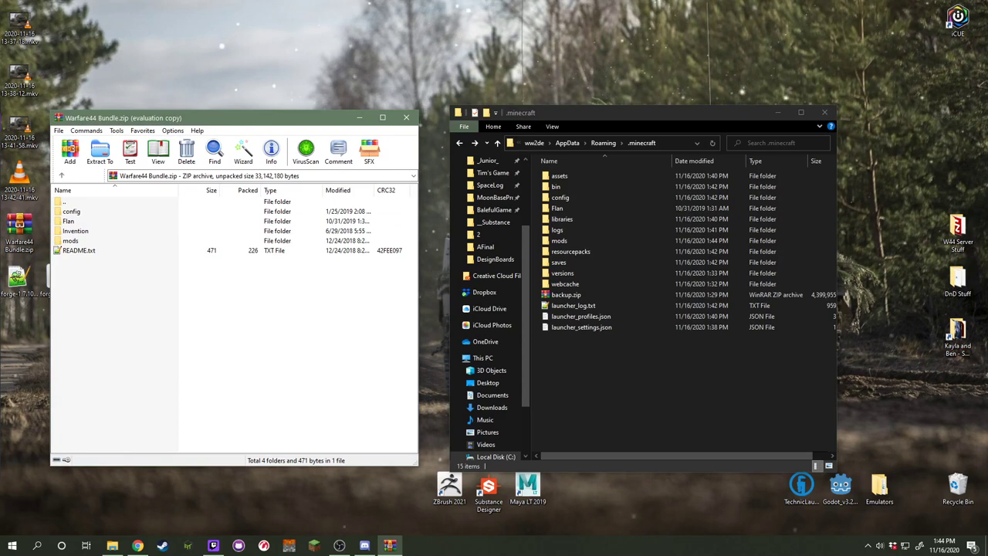
Copy the config and Invention folders together from the archive into the .minecraft folder.
{"action": "left_click", "coordinate": [71, 211]}
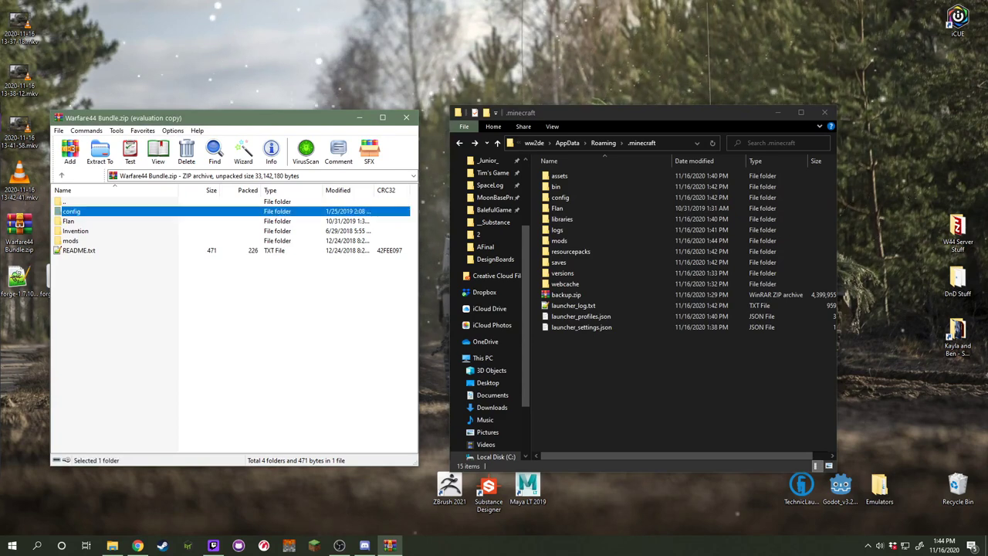
{"action": "left_click", "coordinate": [75, 231], "text": "ctrl"}
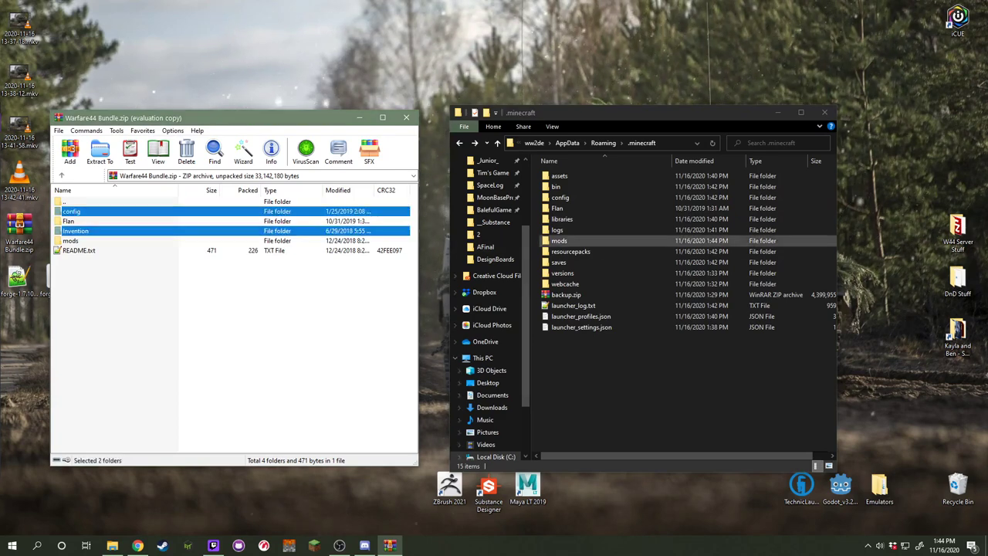
{"action": "double_click", "coordinate": [560, 241]}
{"action": "left_click", "coordinate": [459, 142]}
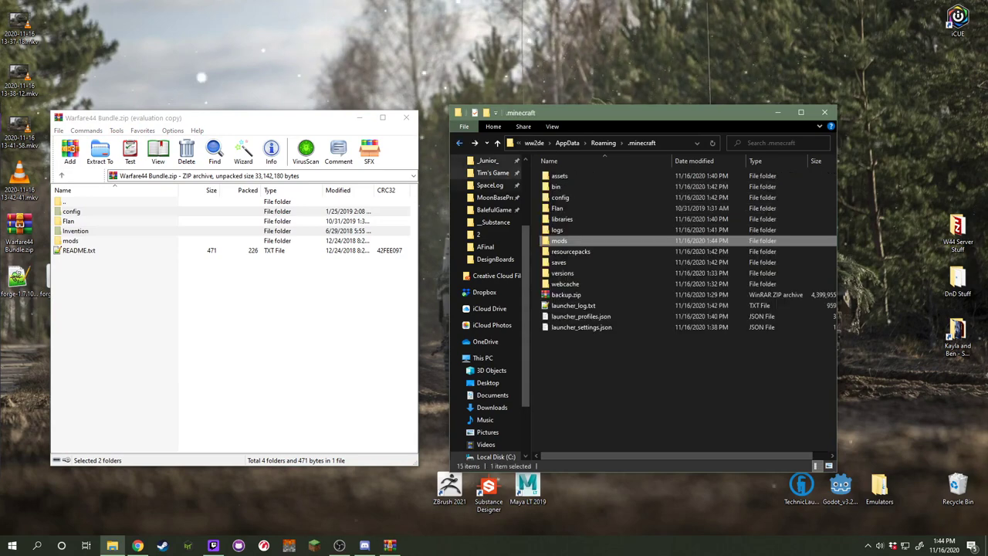
{"action": "key", "text": "alt+Tab"}
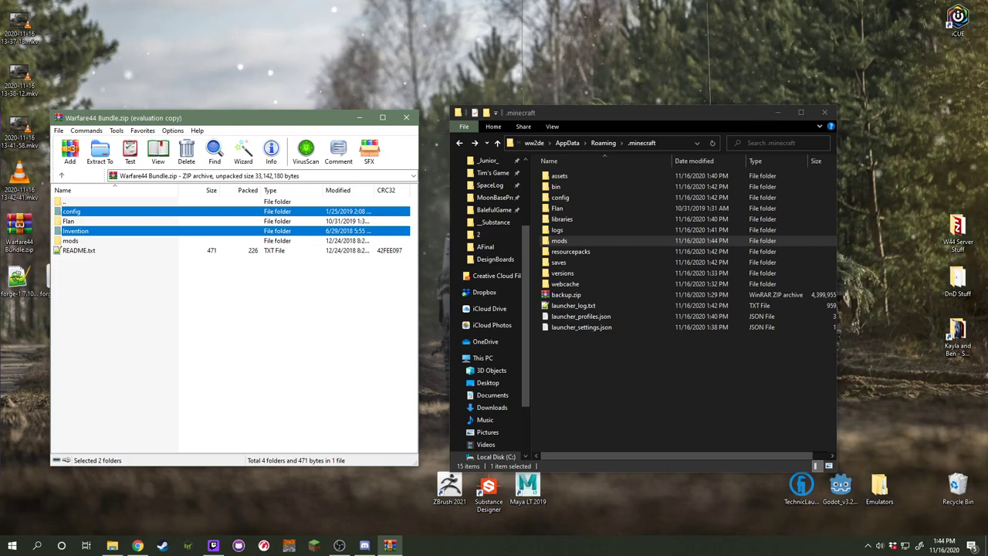
{"action": "left_click_drag", "start_coordinate": [76, 231], "coordinate": [649, 394]}
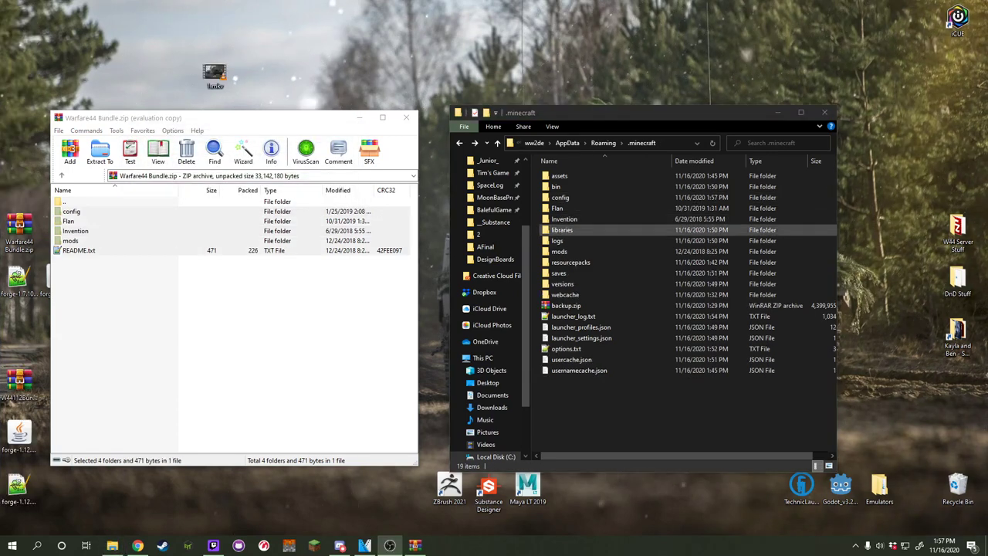
{"action": "double_click", "coordinate": [558, 251]}
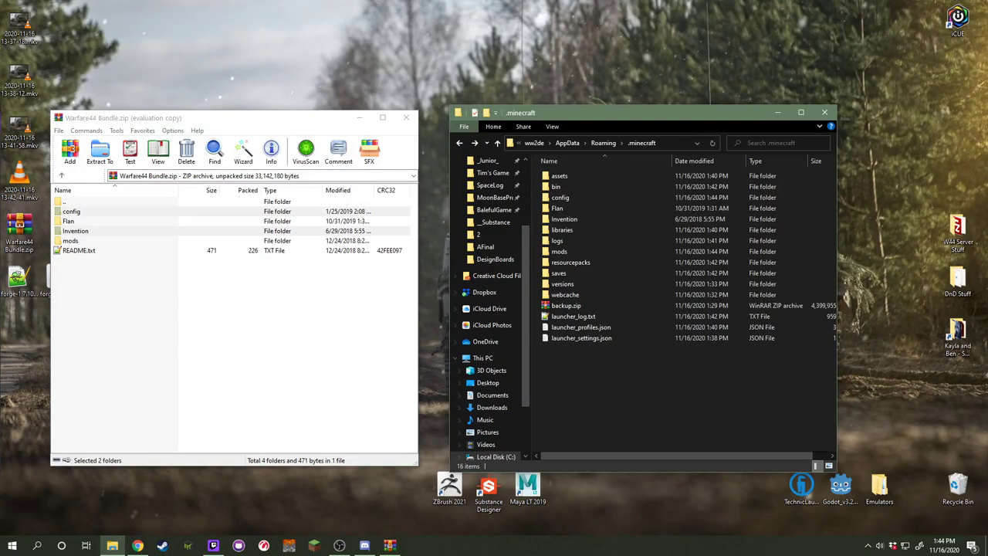
Start Minecraft from the launcher with the Flans mod 1.7.10 installation and maximize the game window.
{"action": "left_click", "coordinate": [314, 545]}
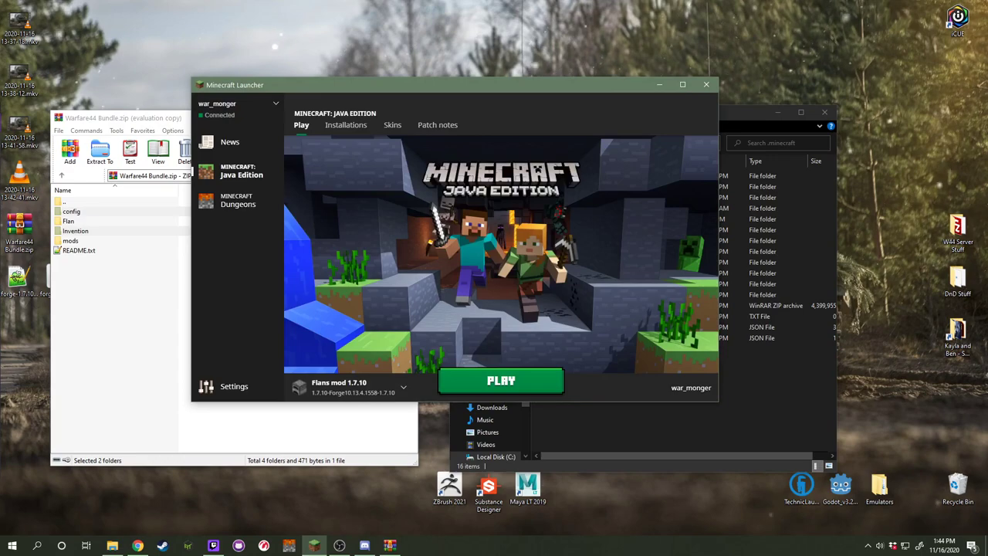
{"action": "left_click", "coordinate": [501, 381]}
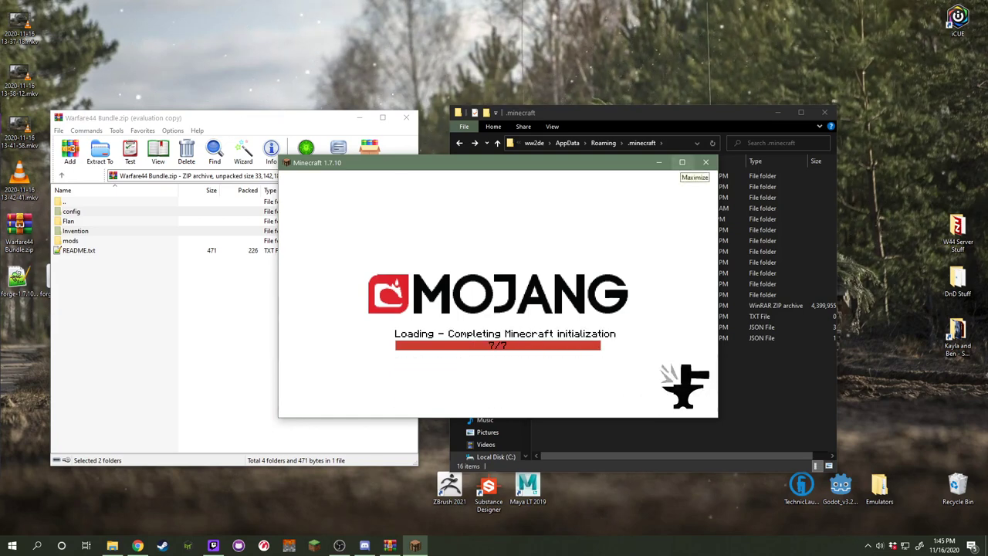
{"action": "left_click", "coordinate": [682, 163]}
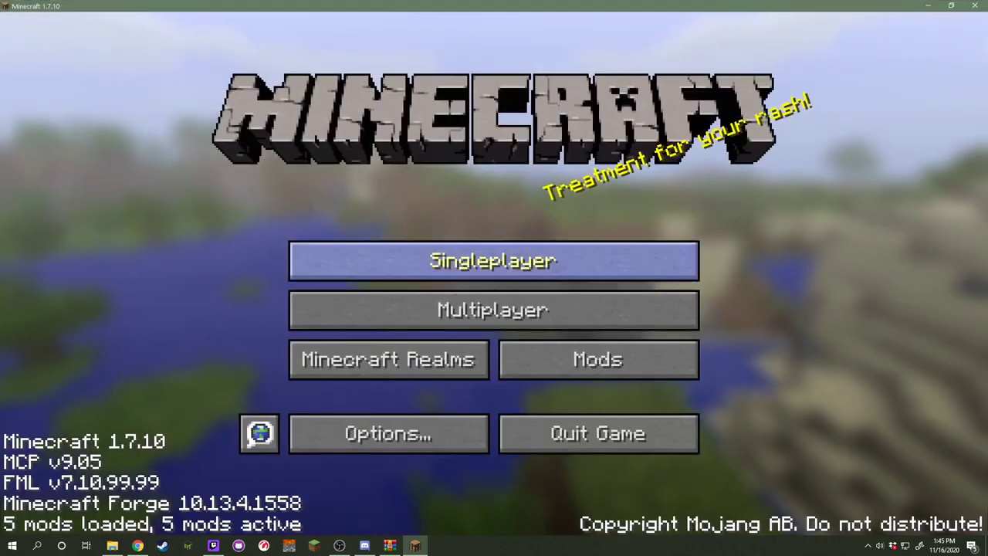
Create a new singleplayer world in Creative mode with the Superflat world type.
{"action": "left_click", "coordinate": [494, 260]}
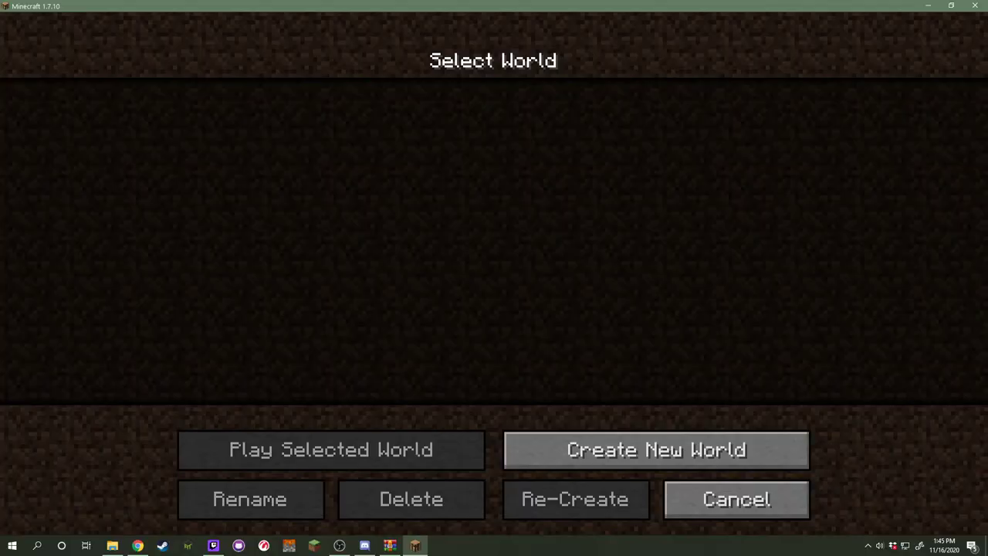
{"action": "left_click", "coordinate": [656, 447]}
{"action": "left_click", "coordinate": [494, 269]}
{"action": "left_click", "coordinate": [494, 268]}
{"action": "left_click", "coordinate": [494, 416]}
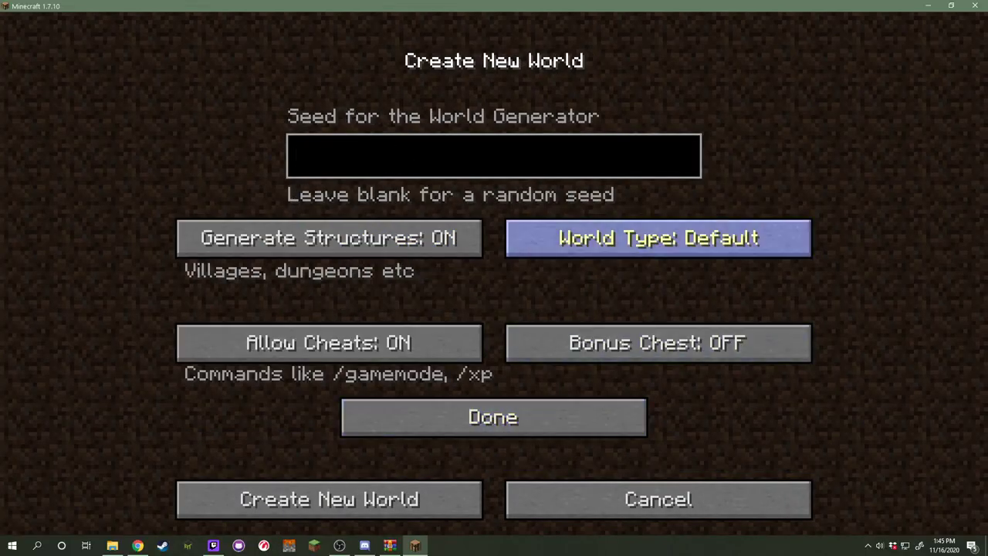
{"action": "left_click", "coordinate": [656, 236]}
{"action": "left_click", "coordinate": [329, 498]}
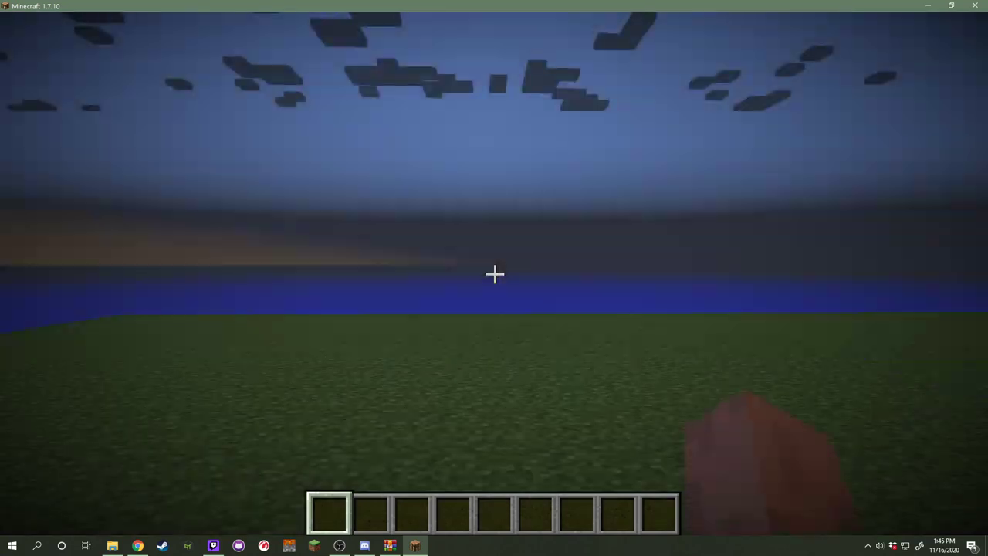
Look through the Flan's Mod Guns, Vehicles and Team Stuff categories on page 2 of the creative inventory.
{"action": "key", "text": "e"}
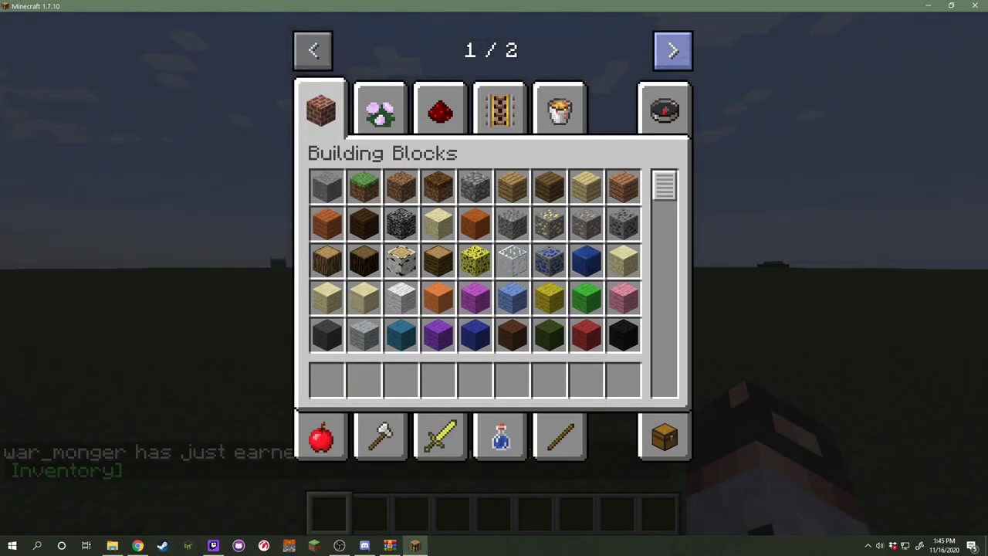
{"action": "left_click", "coordinate": [672, 51]}
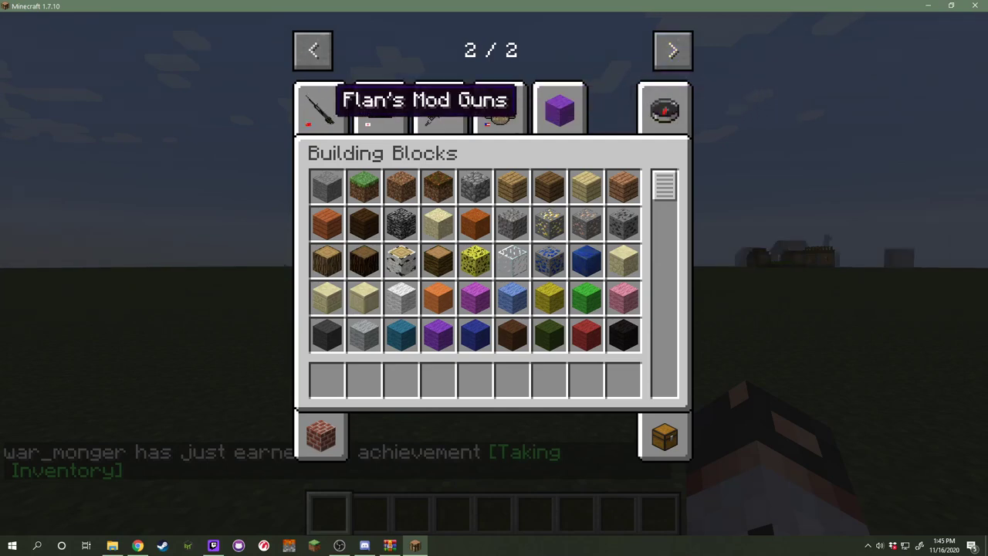
{"action": "left_click", "coordinate": [321, 108]}
{"action": "scroll", "coordinate": [493, 318], "scroll_direction": "down", "scroll_amount": 6}
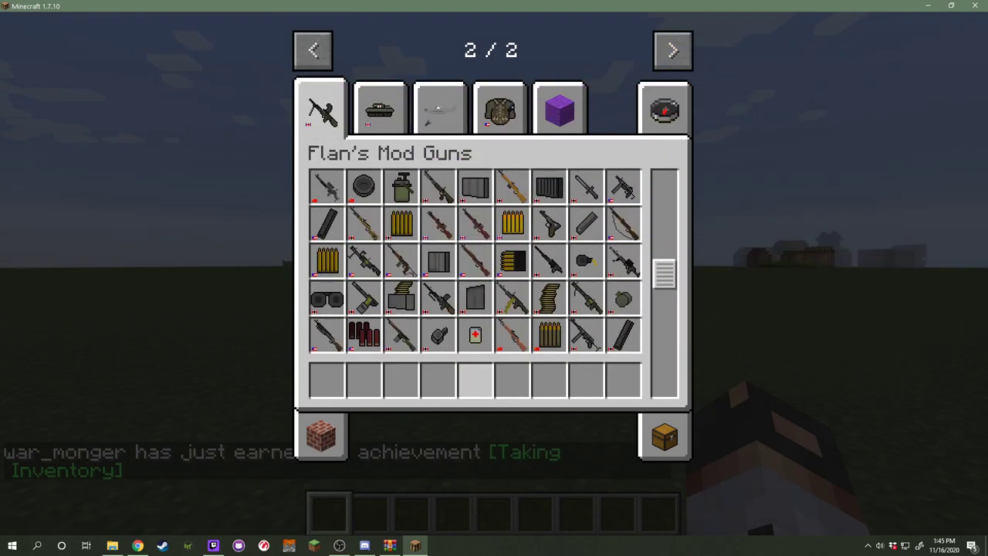
{"action": "scroll", "coordinate": [490, 286], "scroll_direction": "down", "scroll_amount": 3}
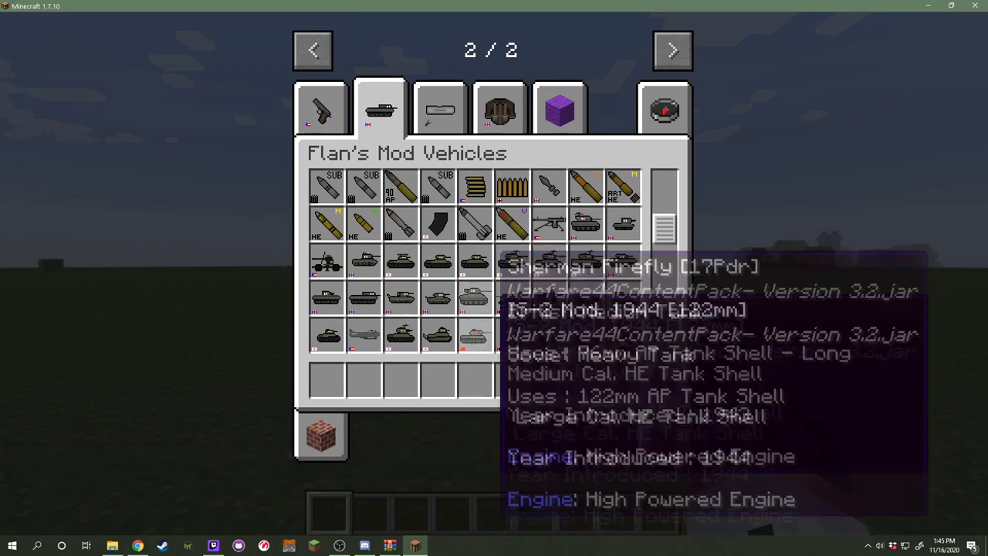
{"action": "left_click", "coordinate": [499, 108]}
{"action": "scroll", "coordinate": [494, 230], "scroll_direction": "down", "scroll_amount": 3}
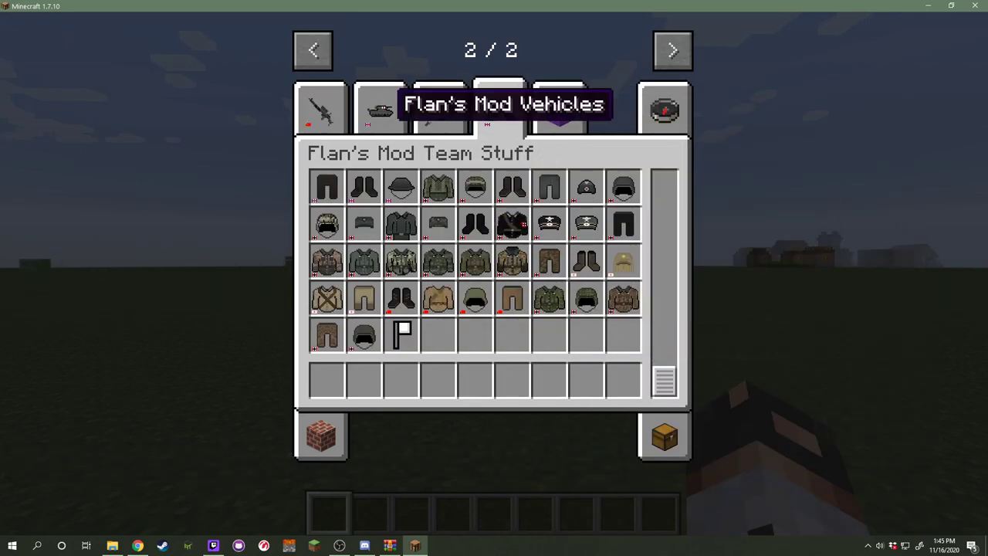
Put the Type 95 Ha-Go tank from the Flan's Mod Vehicles category into the first hotbar slot.
{"action": "left_click", "coordinate": [379, 108]}
{"action": "scroll", "coordinate": [483, 328], "scroll_direction": "down", "scroll_amount": 1}
{"action": "scroll", "coordinate": [476, 378], "scroll_direction": "down", "scroll_amount": 2}
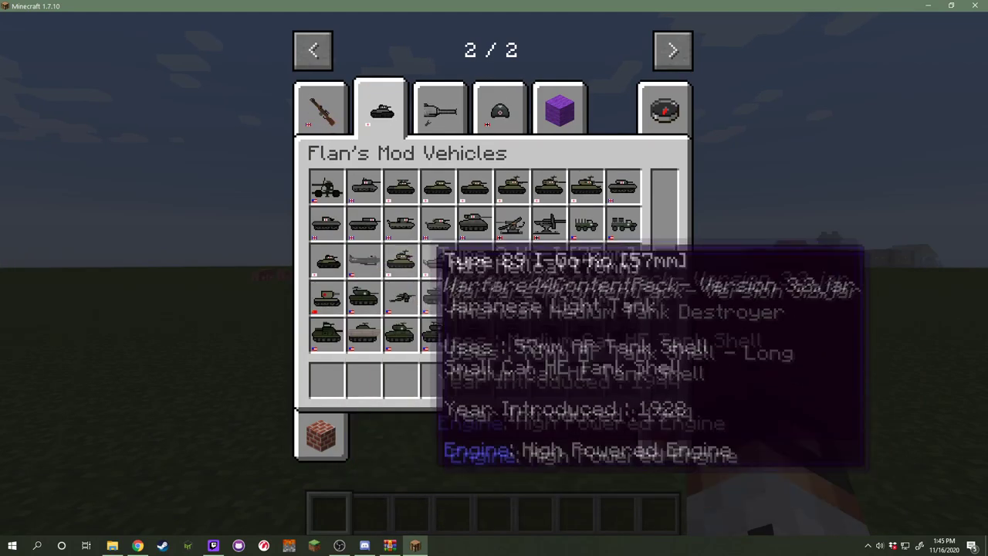
{"action": "left_click", "coordinate": [324, 262]}
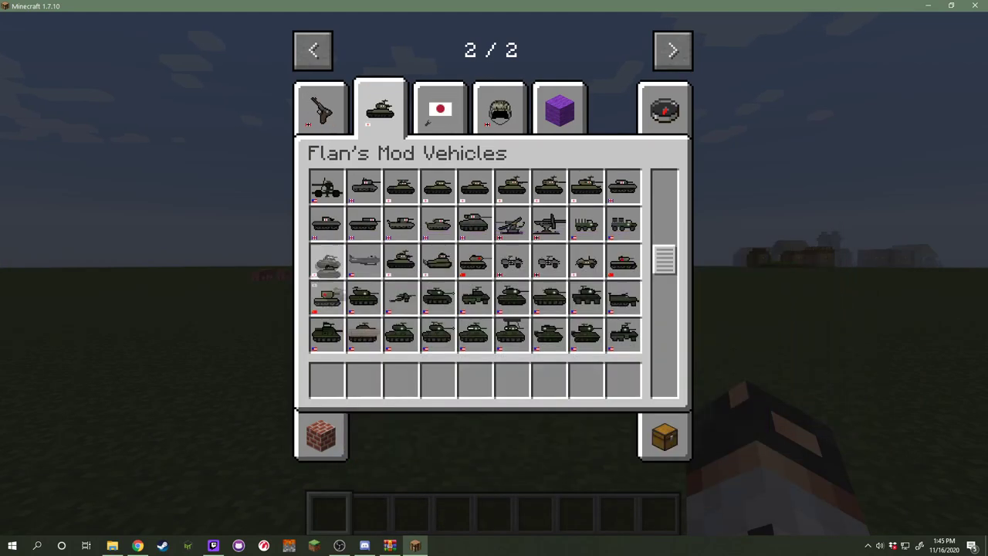
{"action": "left_click", "coordinate": [328, 379]}
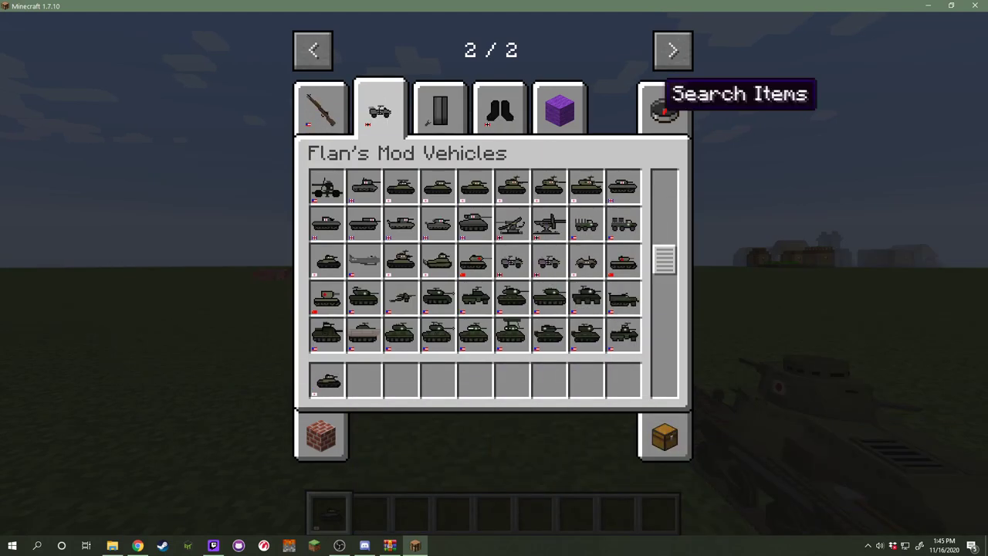
Search all creative items for 37mm and put six 37mm AP Tank Shells into the second hotbar slot.
{"action": "left_click", "coordinate": [323, 108]}
{"action": "scroll", "coordinate": [473, 262], "scroll_direction": "down", "scroll_amount": 10}
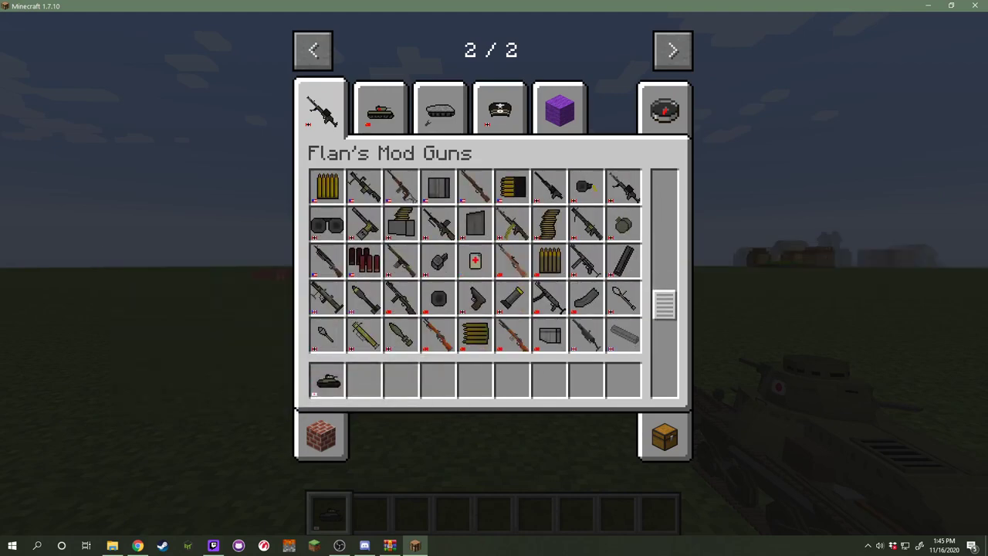
{"action": "left_click", "coordinate": [380, 108]}
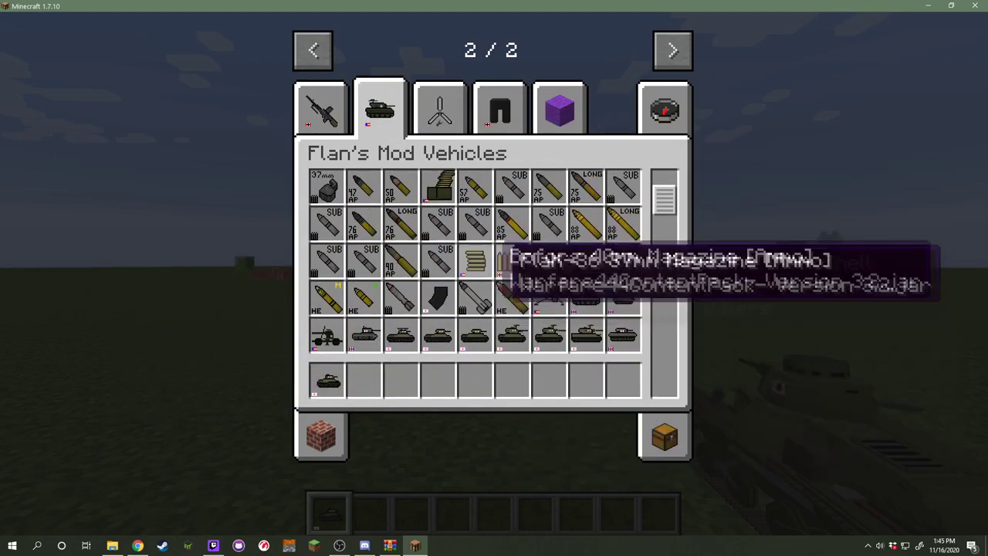
{"action": "left_click", "coordinate": [665, 108]}
{"action": "type", "text": "37mm"}
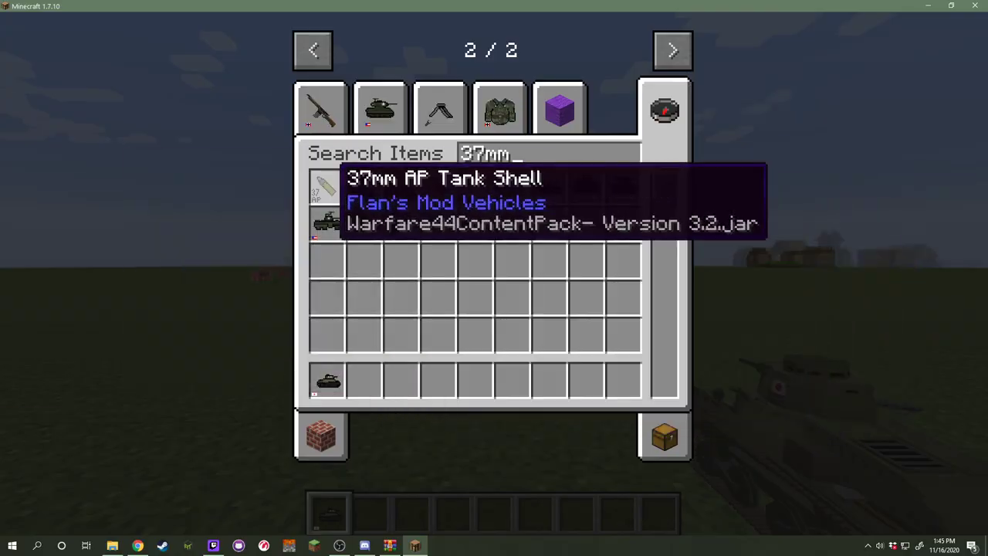
{"action": "left_click", "coordinate": [324, 191], "text": "shift"}
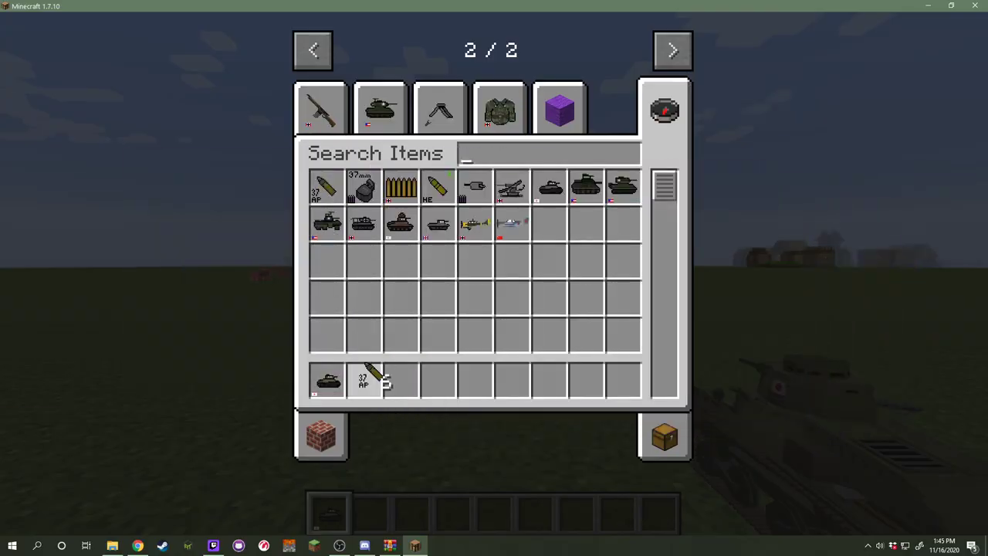
{"action": "left_click", "coordinate": [372, 377]}
Open the game's Music & Sounds options and return to the world.
{"action": "key", "text": "Escape"}
{"action": "key", "text": "Escape"}
{"action": "left_click", "coordinate": [429, 319]}
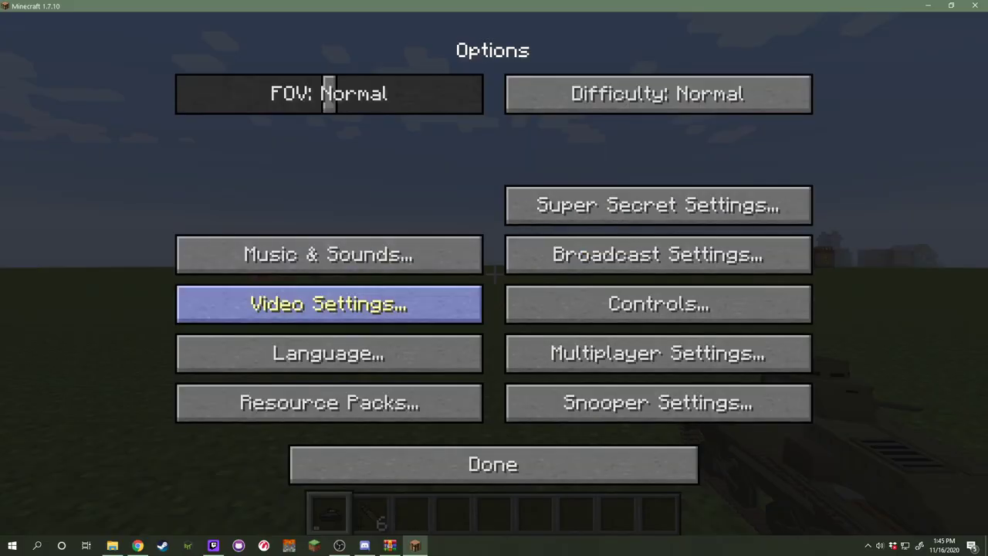
{"action": "left_click", "coordinate": [329, 255]}
{"action": "left_click", "coordinate": [493, 464]}
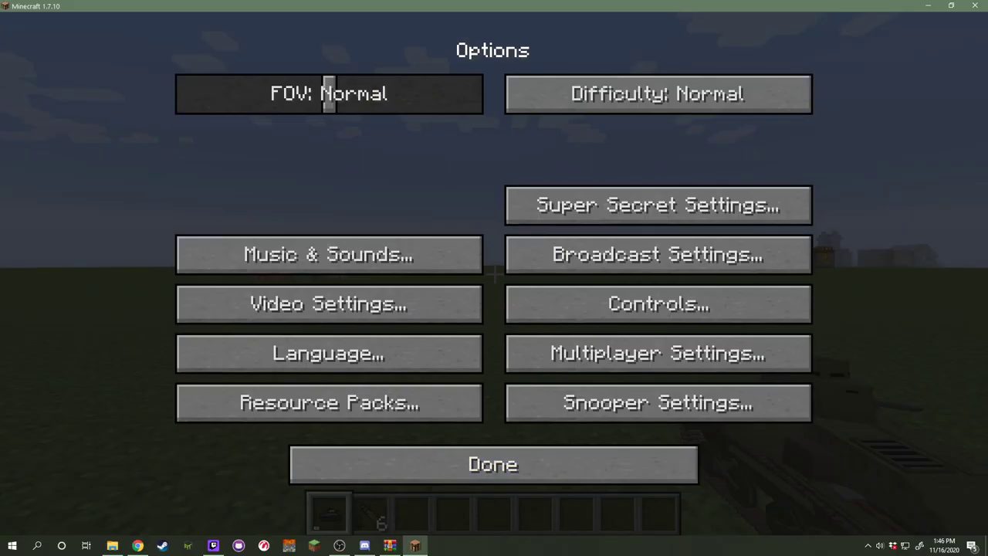
{"action": "left_click", "coordinate": [493, 464]}
{"action": "key", "text": "Escape"}
Place the Type 95 Ha-Go tank on the grass and board it with the shells in hand.
{"action": "right_click", "coordinate": [494, 274]}
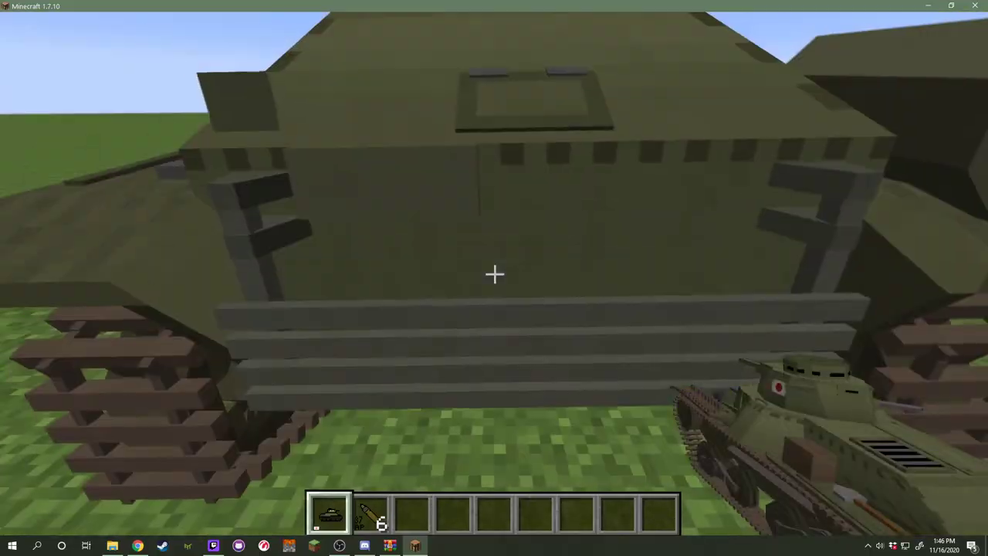
{"action": "key", "text": "2"}
{"action": "key", "text": "w"}
{"action": "key", "text": "a"}
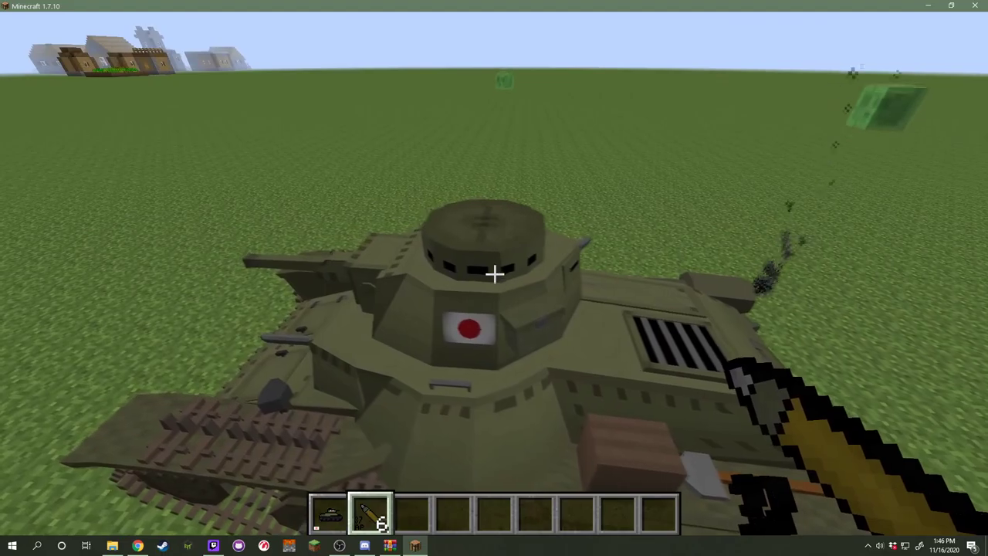
{"action": "right_click", "coordinate": [494, 274]}
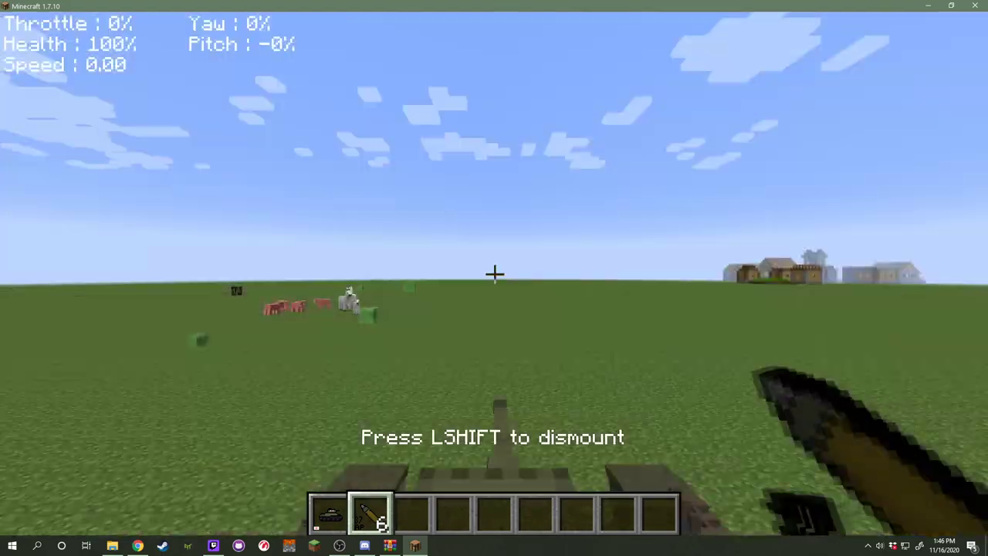
Load the six 37mm AP shells into the tank's first shell slot and fire at the slime ahead.
{"action": "key", "text": "r"}
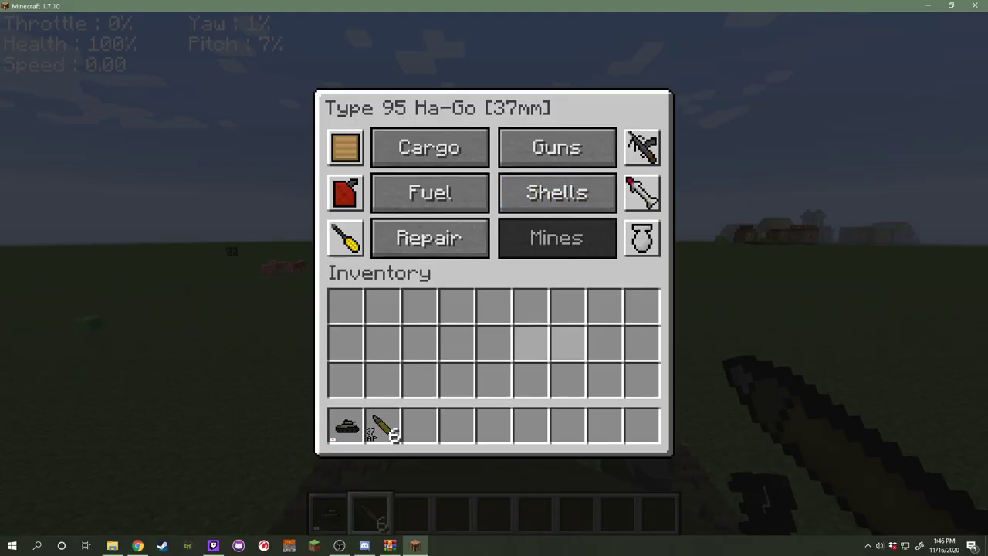
{"action": "left_click", "coordinate": [556, 193]}
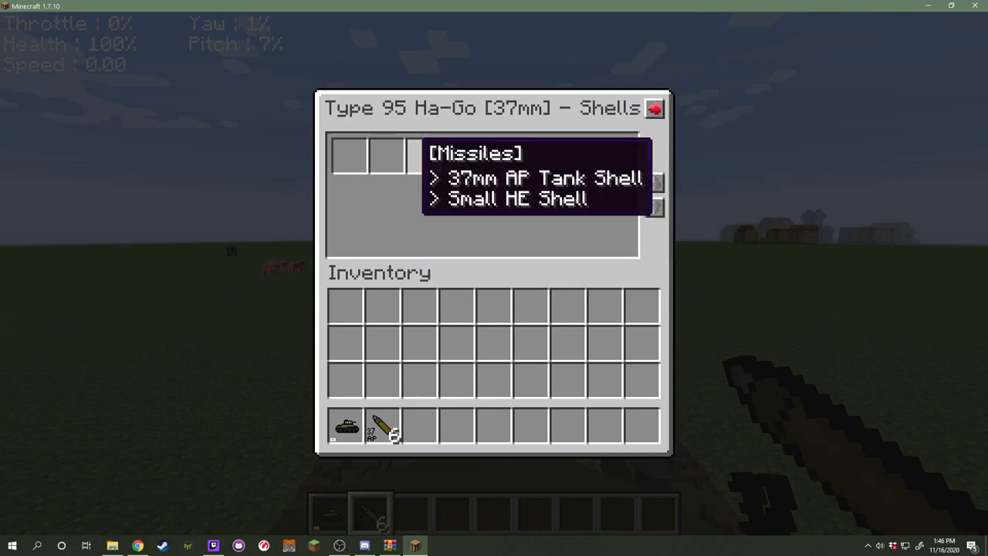
{"action": "left_click", "coordinate": [350, 160]}
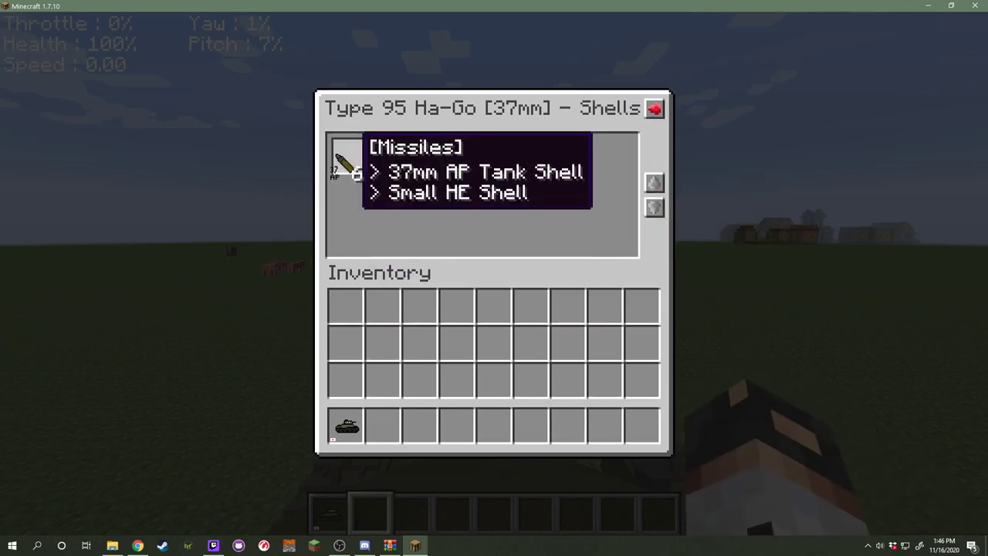
{"action": "key", "text": "Escape"}
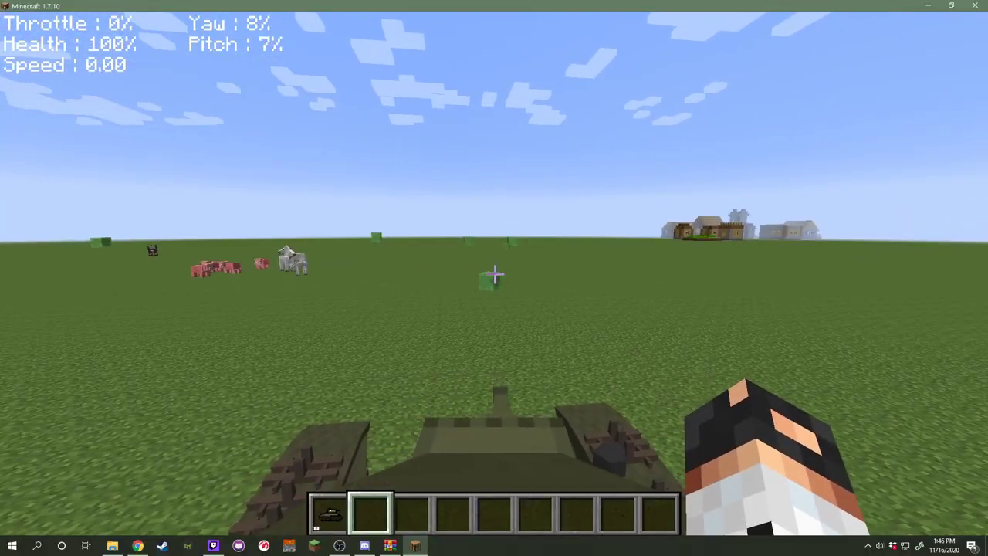
{"action": "left_click", "coordinate": [494, 274]}
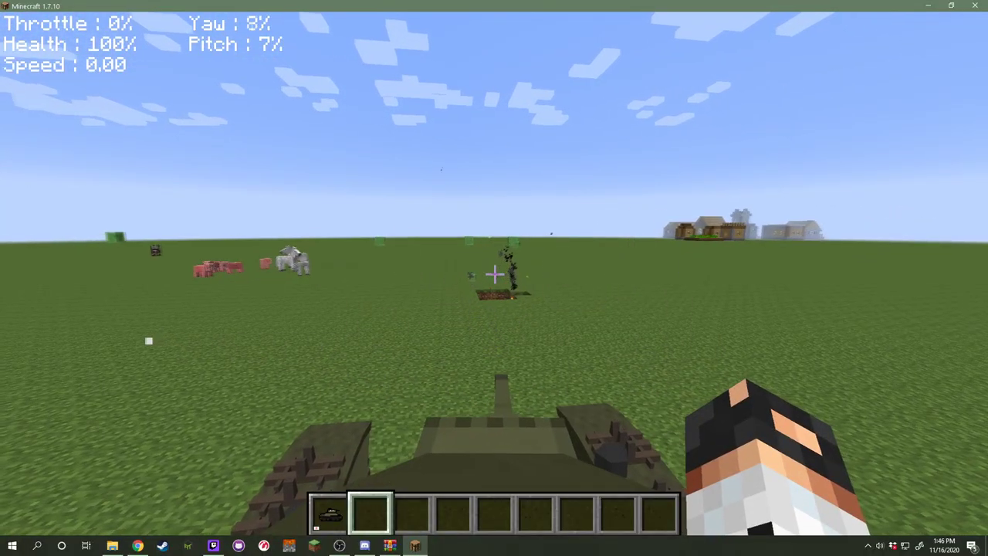
Check the Music & Sounds volume levels again and resume the game in the tank.
{"action": "key", "text": "Escape"}
{"action": "left_click", "coordinate": [370, 317]}
{"action": "left_click", "coordinate": [328, 255]}
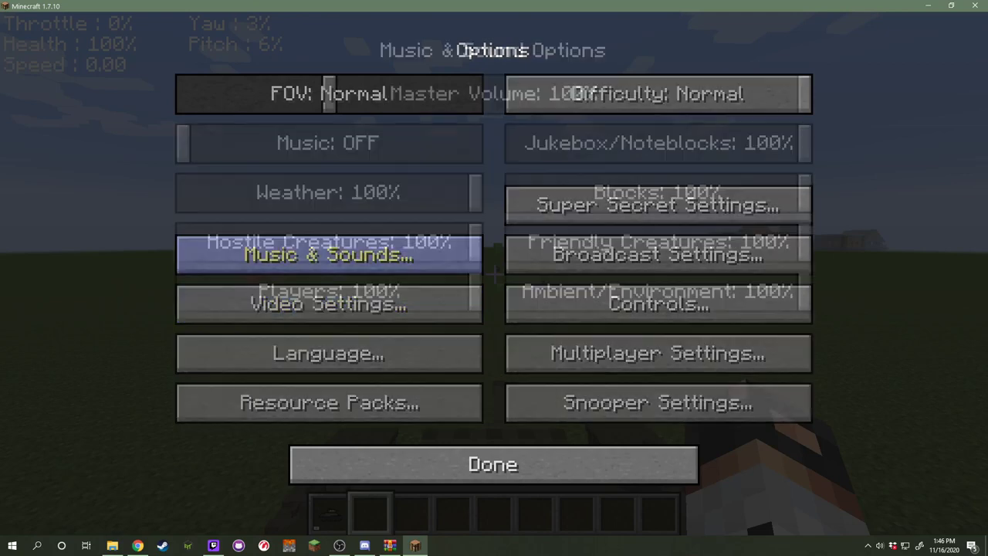
{"action": "key", "text": "Escape"}
Turn the tank to the left, view it briefly in third person, and fire a shell at another slime.
{"action": "key", "text": "a"}
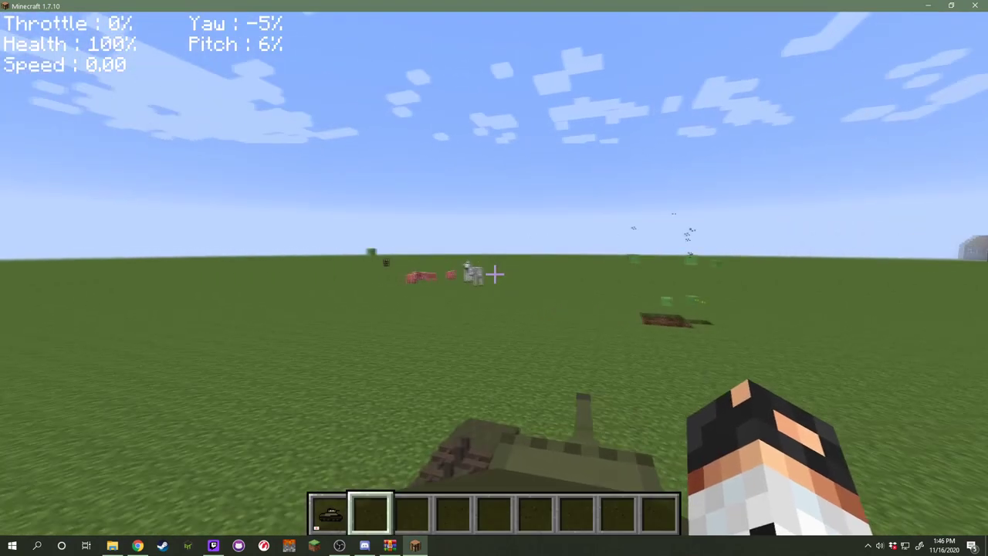
{"action": "key", "text": "a"}
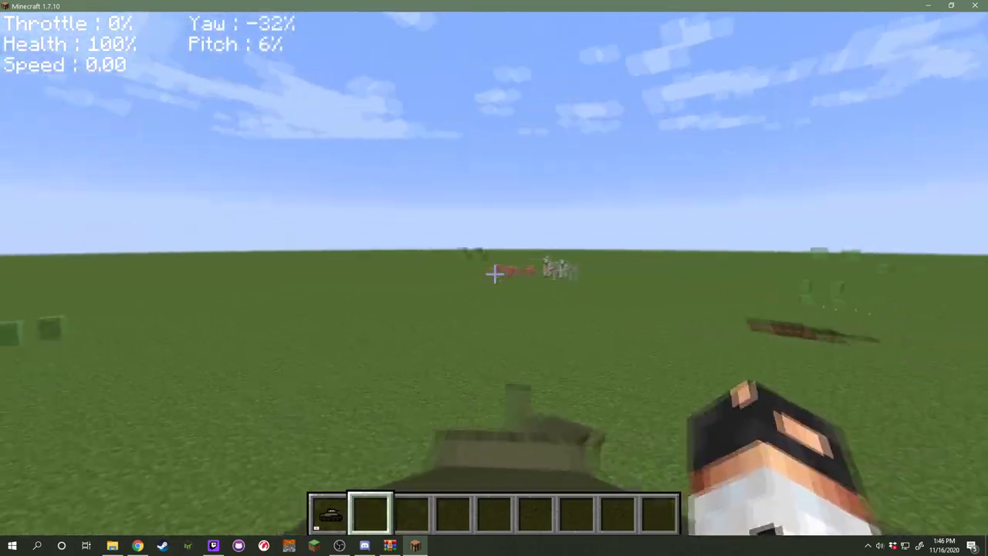
{"action": "key", "text": "F5"}
{"action": "key", "text": "a"}
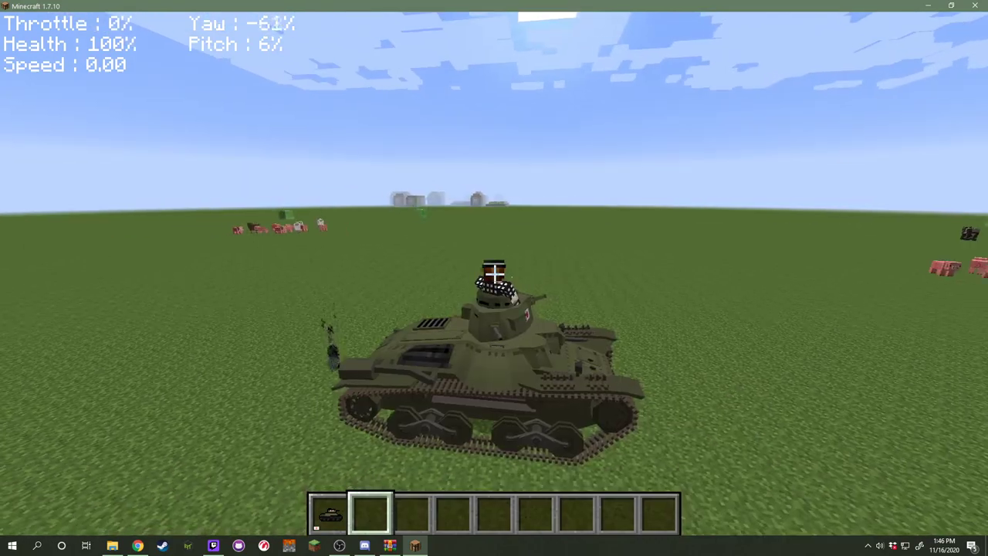
{"action": "key", "text": "F5"}
{"action": "key", "text": "F5"}
{"action": "key", "text": "a"}
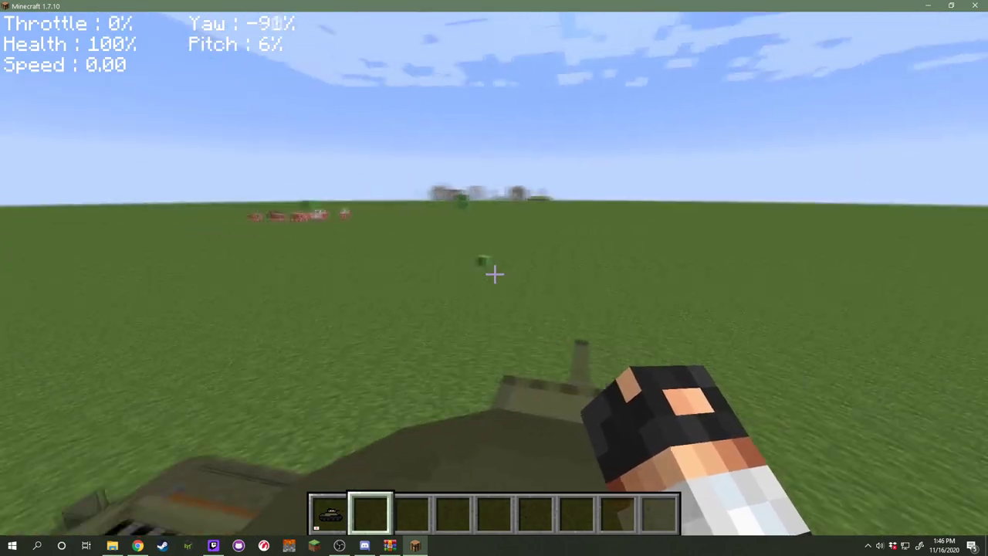
{"action": "key", "text": "a"}
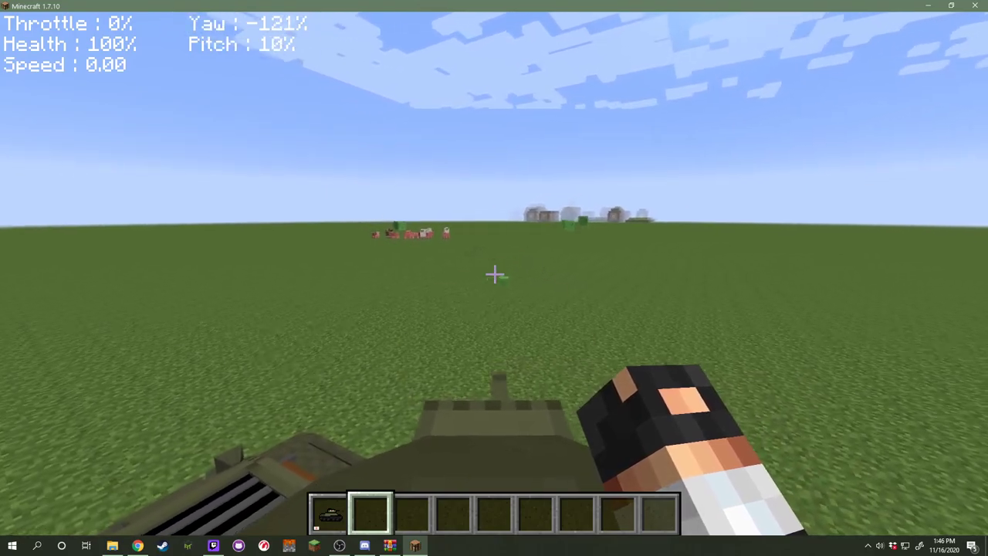
{"action": "left_click", "coordinate": [494, 274]}
Drive and steer the tank in third-person view, return to first person, and dismount.
{"action": "key", "text": "w"}
{"action": "key", "text": "F5"}
{"action": "key", "text": "d"}
{"action": "key", "text": "w"}
{"action": "key", "text": "a"}
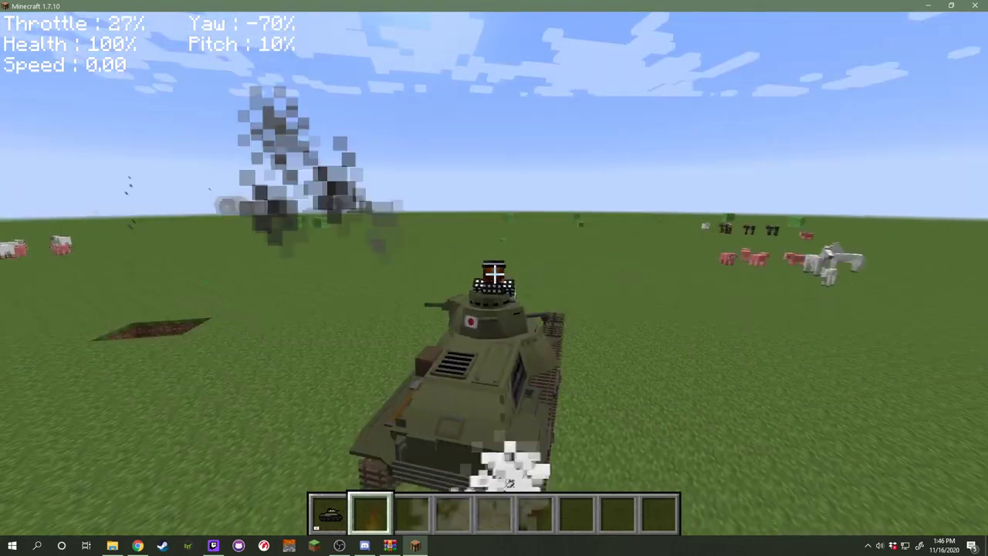
{"action": "key", "text": "F5"}
{"action": "key", "text": "F5"}
{"action": "key", "text": "s"}
{"action": "key", "text": "e"}
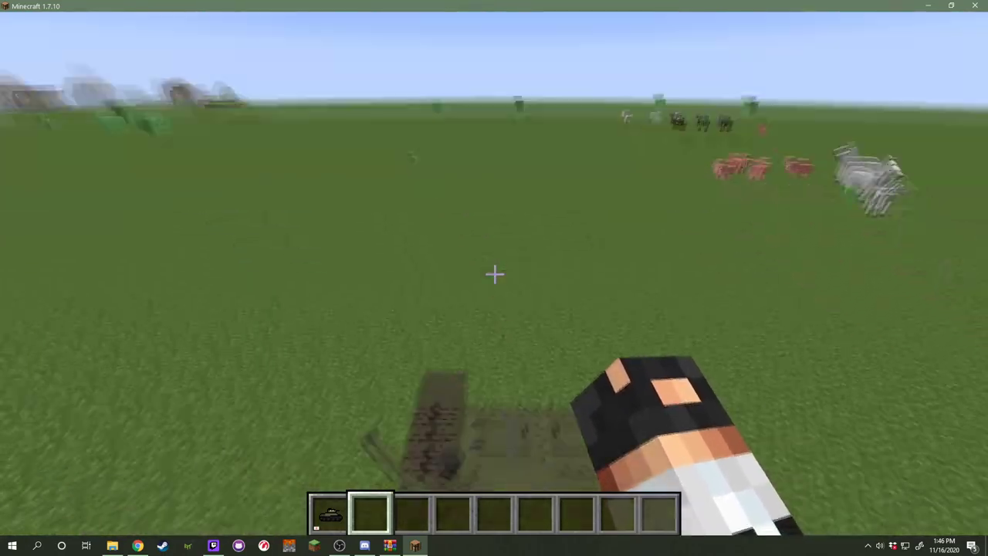
{"action": "key", "text": "a"}
Take an FG-42 and three of its magazines from Flan's Mod Guns into the hotbar and load the gun.
{"action": "key", "text": "e"}
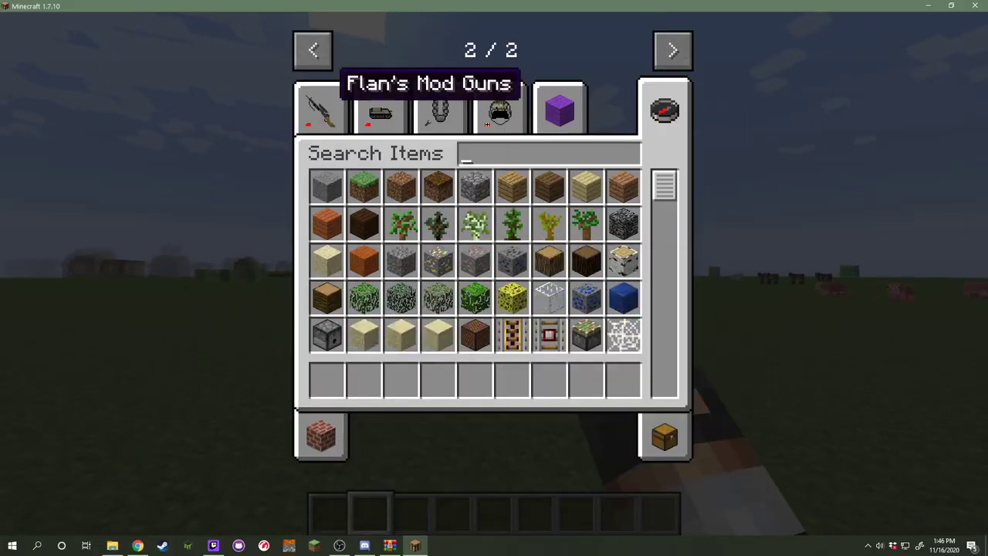
{"action": "left_click", "coordinate": [321, 108]}
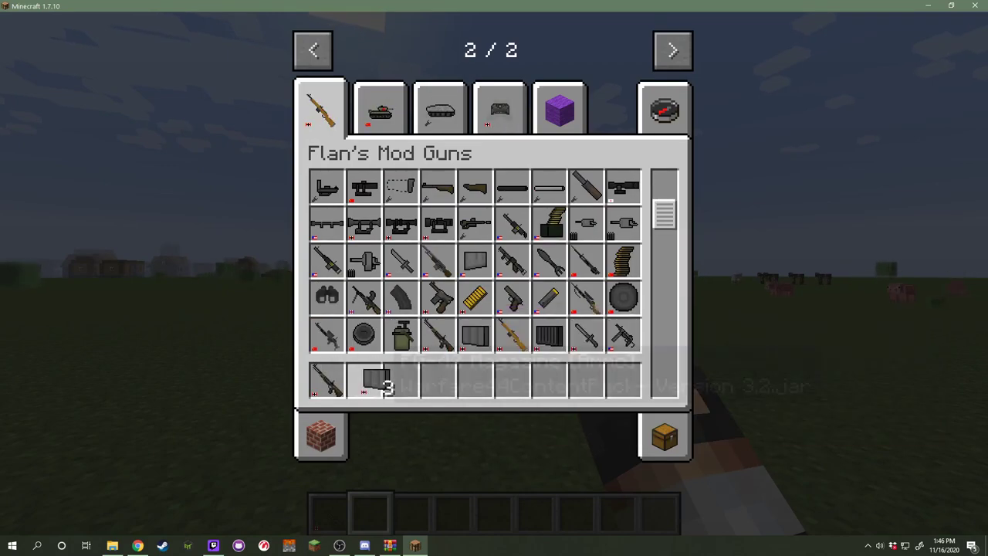
{"action": "key", "text": "e"}
{"action": "key", "text": "1"}
{"action": "key", "text": "r"}
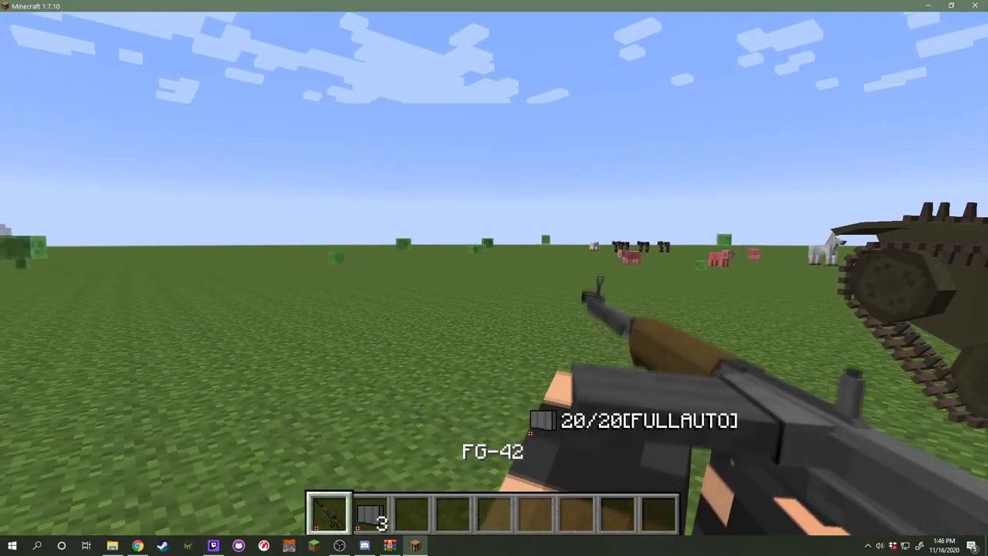
Try aiming the FG-42 and review the aim type, fire button and aim button settings in Flan's Options.
{"action": "key", "text": "w"}
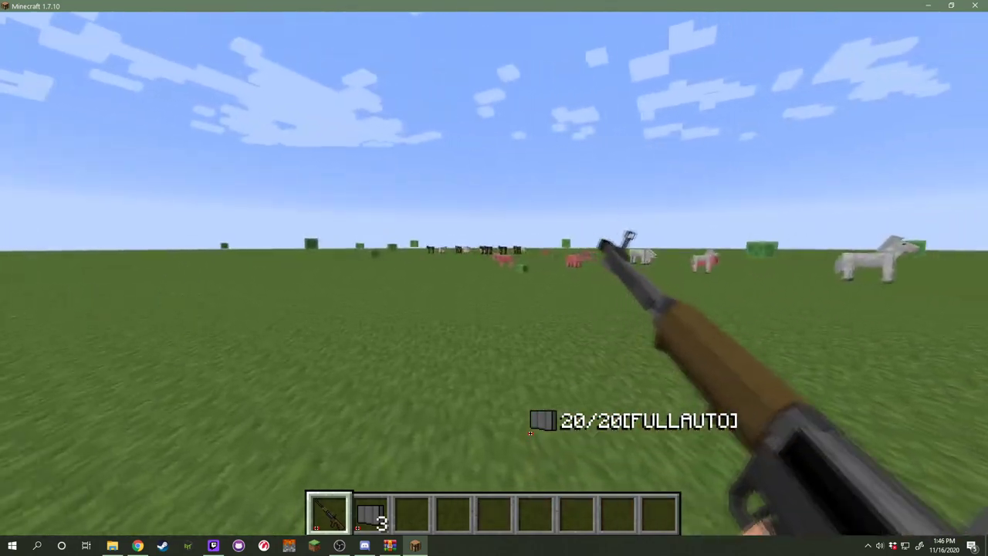
{"action": "right_click", "coordinate": [531, 433]}
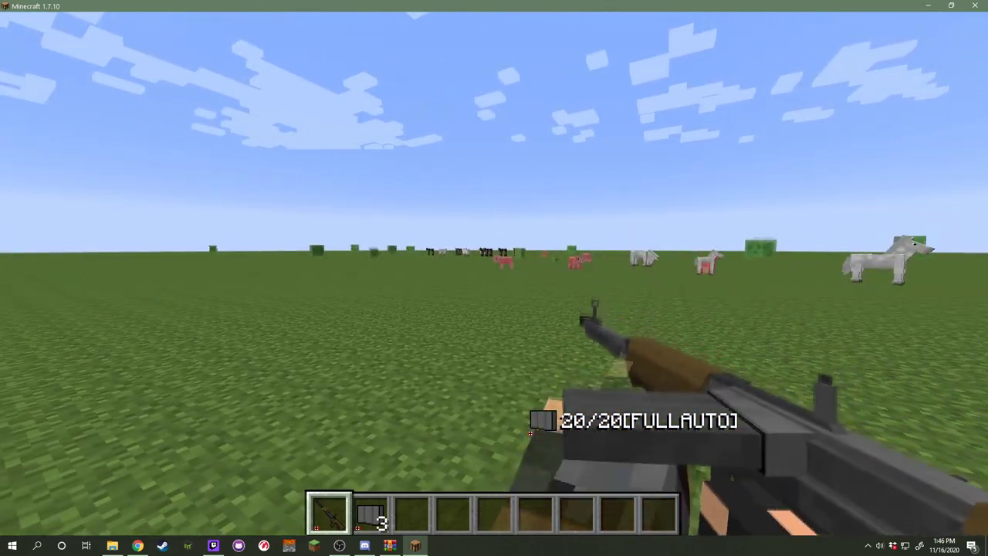
{"action": "key", "text": "g"}
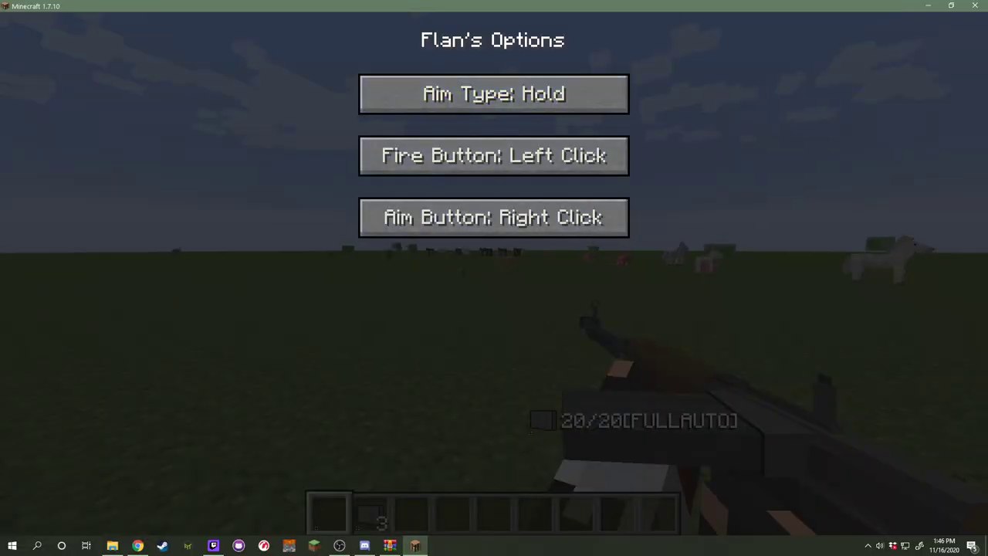
{"action": "key", "text": "Escape"}
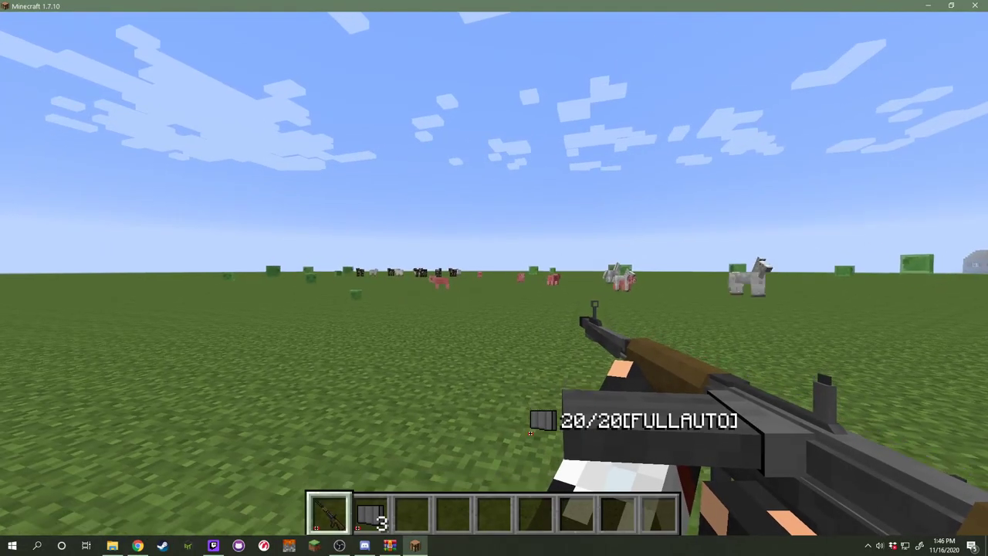
Aim down the FG-42's sights, fire several shots at the mobs in the field, and lower the gun.
{"action": "right_click", "coordinate": [530, 433]}
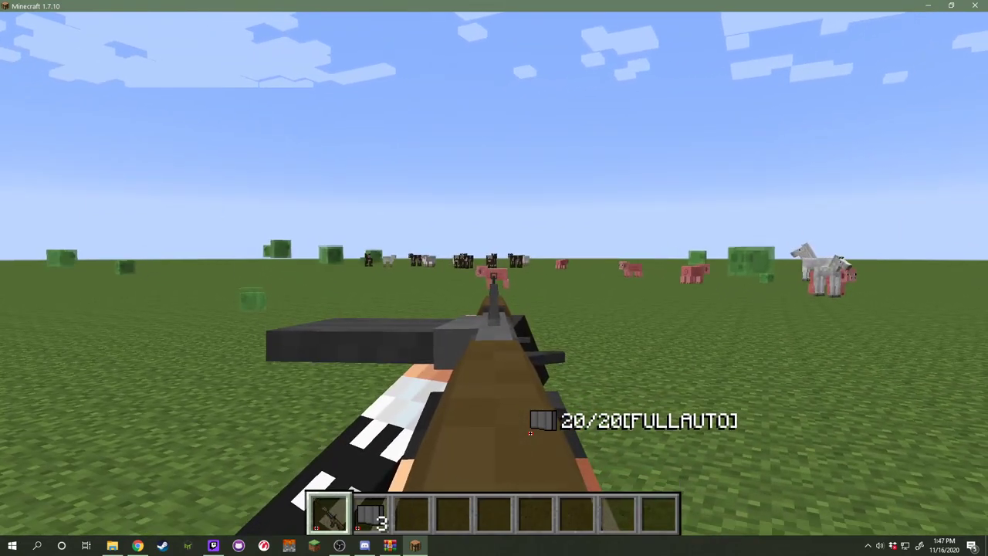
{"action": "left_click", "coordinate": [530, 432]}
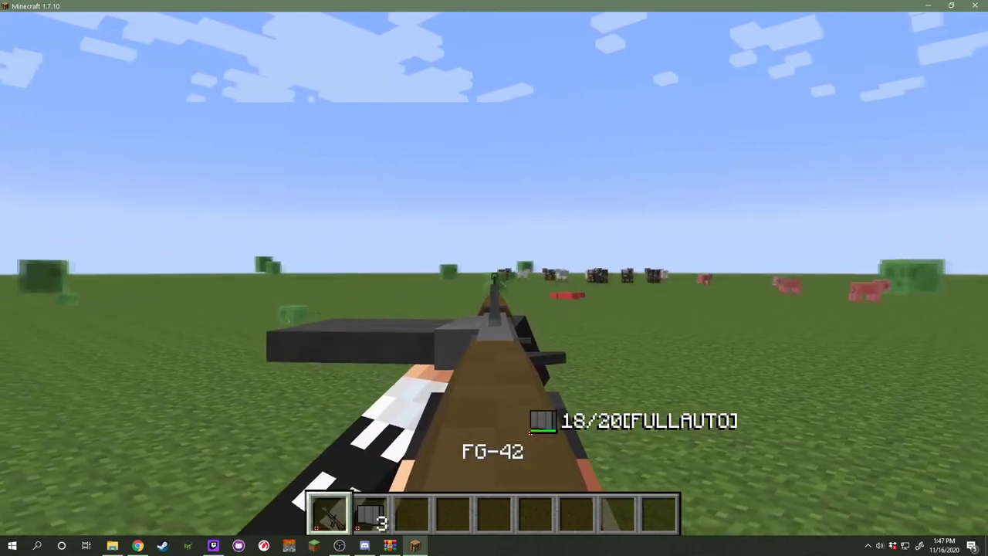
{"action": "left_click", "coordinate": [530, 433]}
{"action": "left_click", "coordinate": [530, 433]}
{"action": "right_click", "coordinate": [530, 433]}
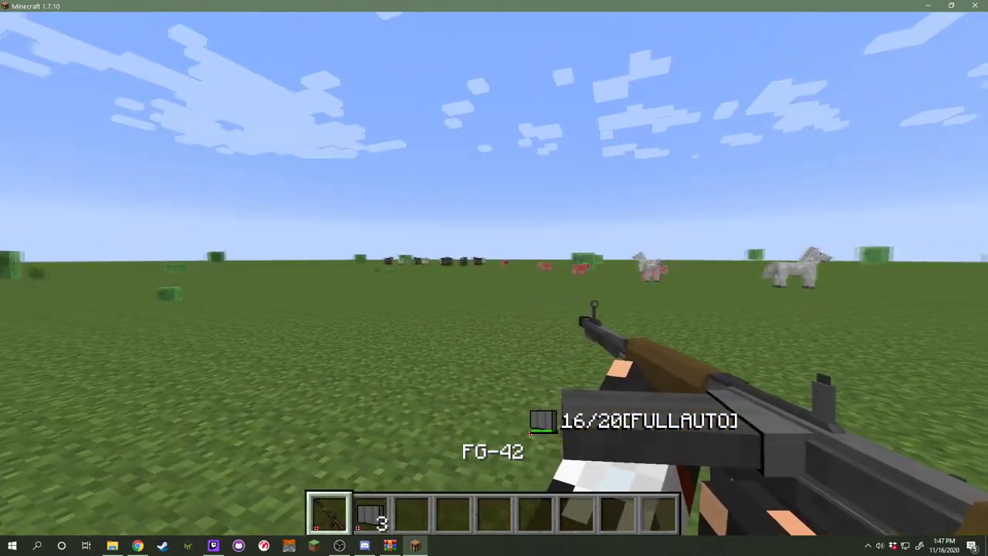
Switch to the front-facing third-person view, put the FG-42 away by selecting the empty third hotbar slot, and hide the HUD.
{"action": "key", "text": "F5"}
{"action": "key", "text": "F5"}
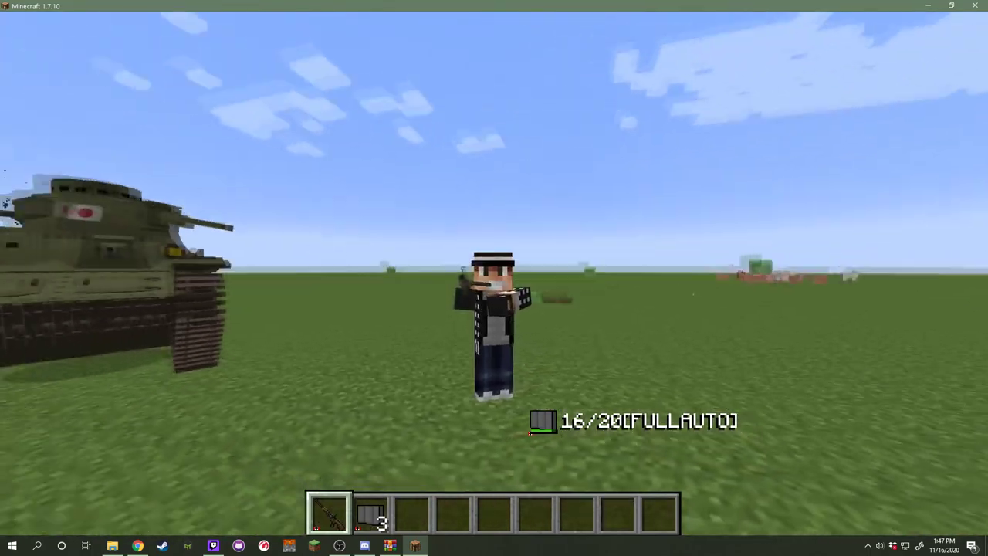
{"action": "key", "text": "3"}
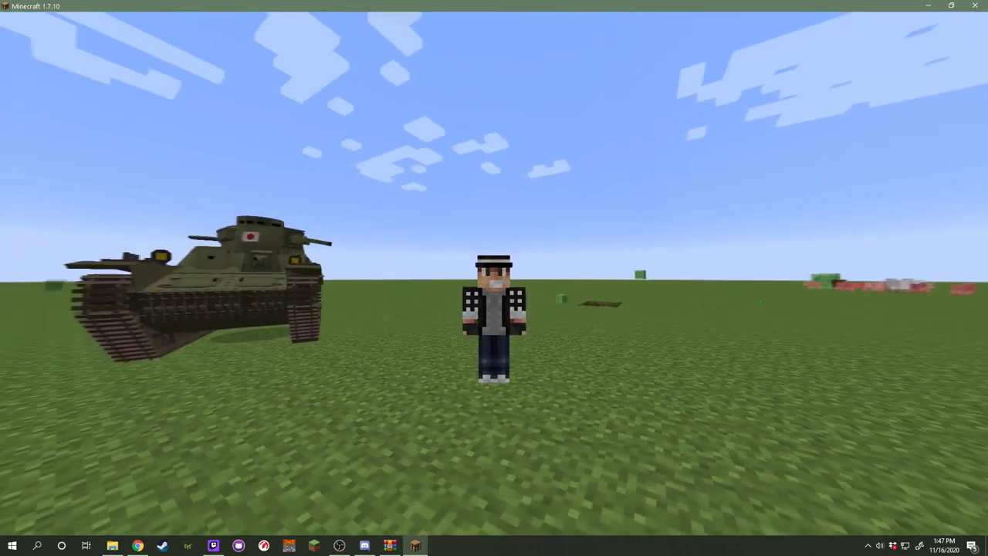
{"action": "key", "text": "F1"}
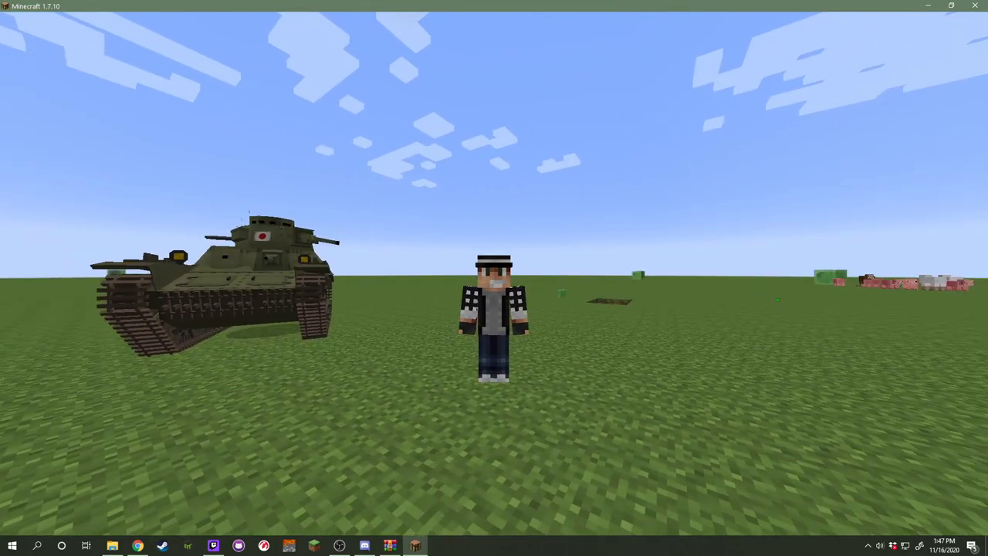
{"action": "key", "text": "t"}
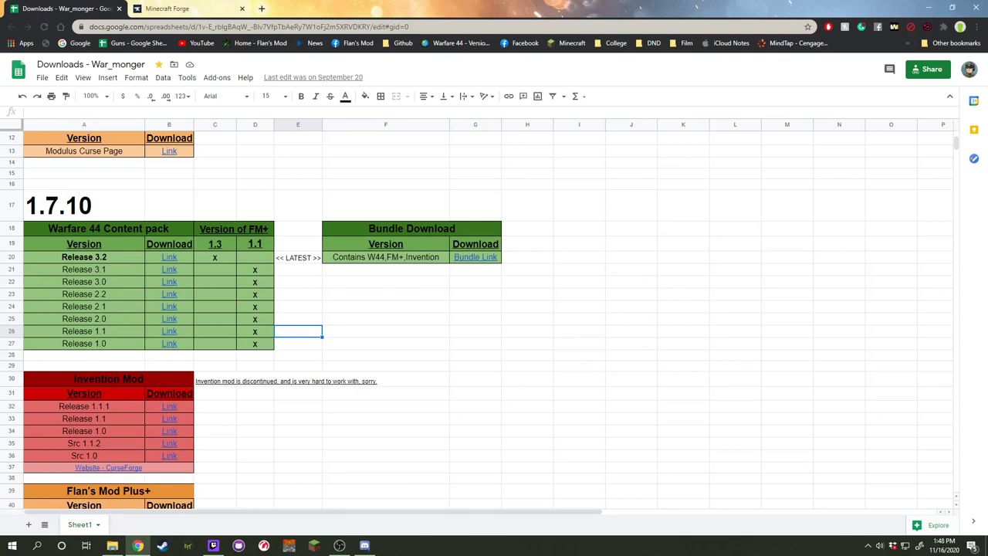
In the Downloads spreadsheet, open the 1.12.2 bundle link and download W44112Bundle.zip from Dropbox to the desktop.
{"action": "scroll", "coordinate": [493, 308], "scroll_direction": "up", "scroll_amount": 4}
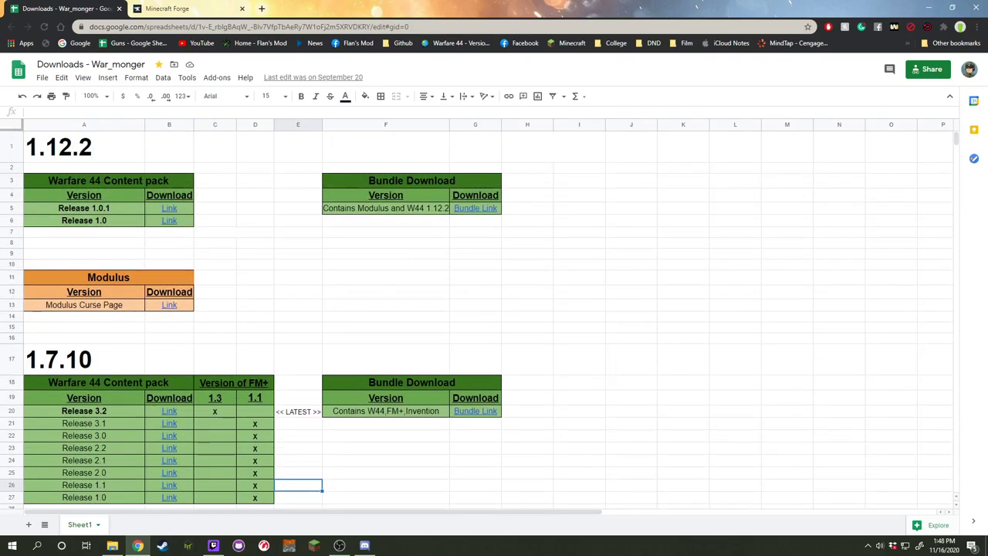
{"action": "left_click", "coordinate": [475, 208]}
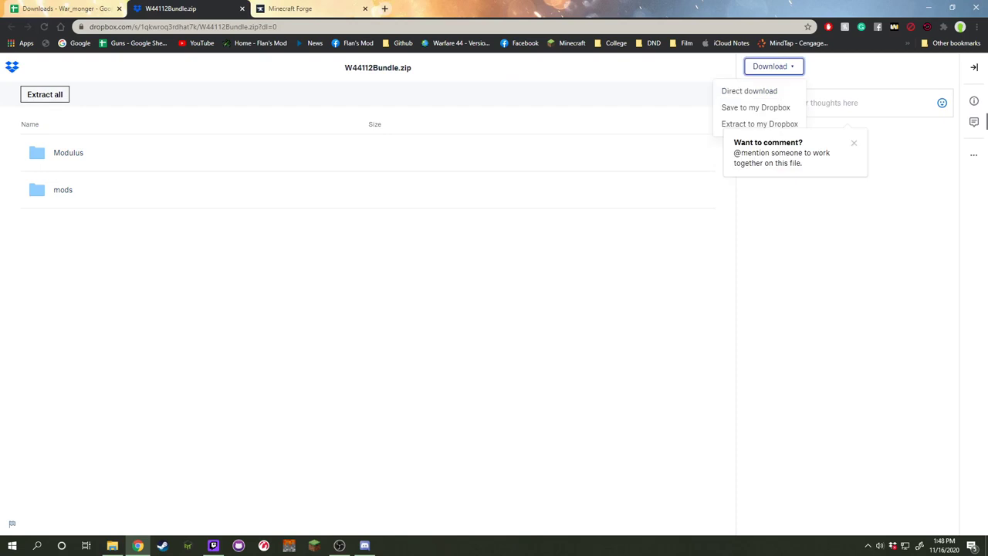
{"action": "left_click", "coordinate": [749, 91]}
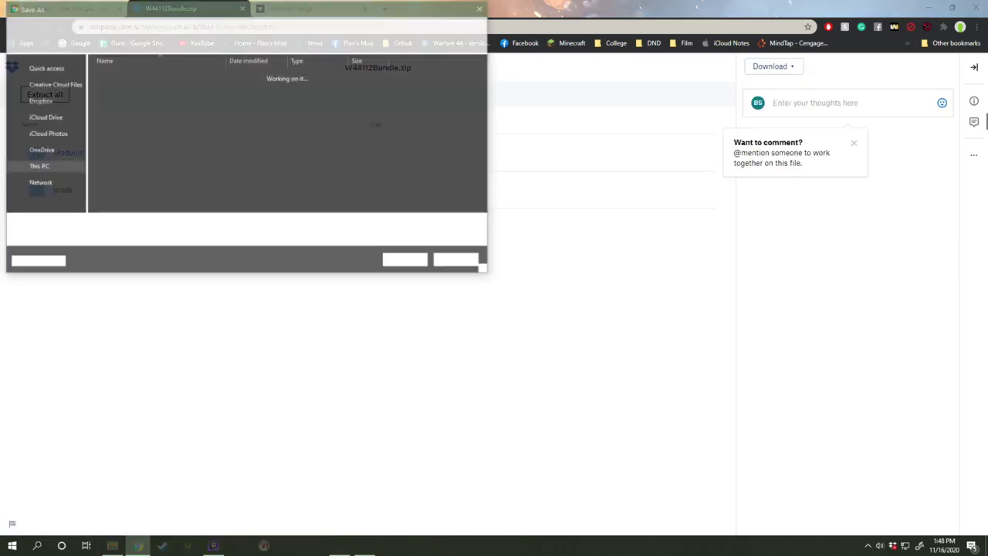
{"action": "key", "text": "Return"}
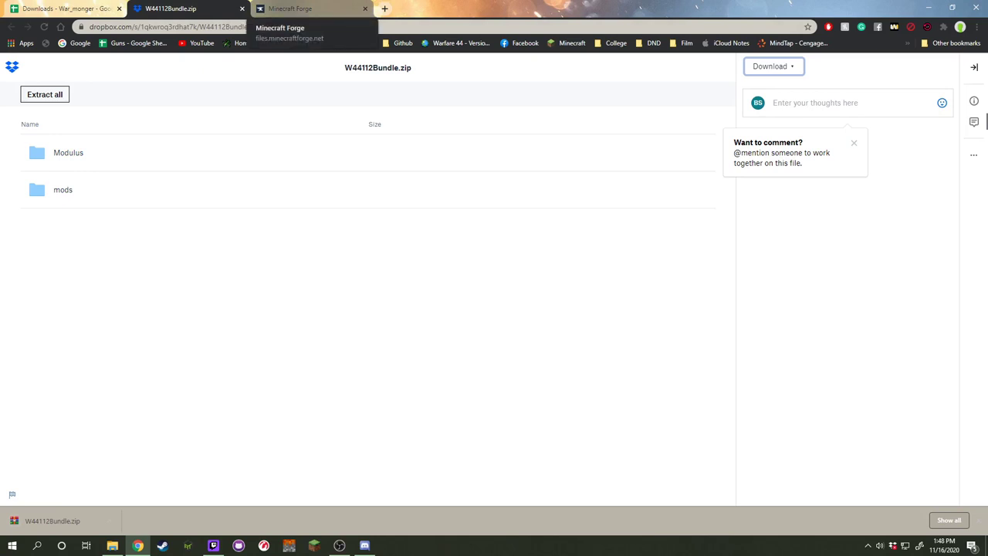
Download the recommended Forge installer 14.23.5.2854 for Minecraft 1.12.2 from the Forge site to the desktop.
{"action": "left_click", "coordinate": [300, 9]}
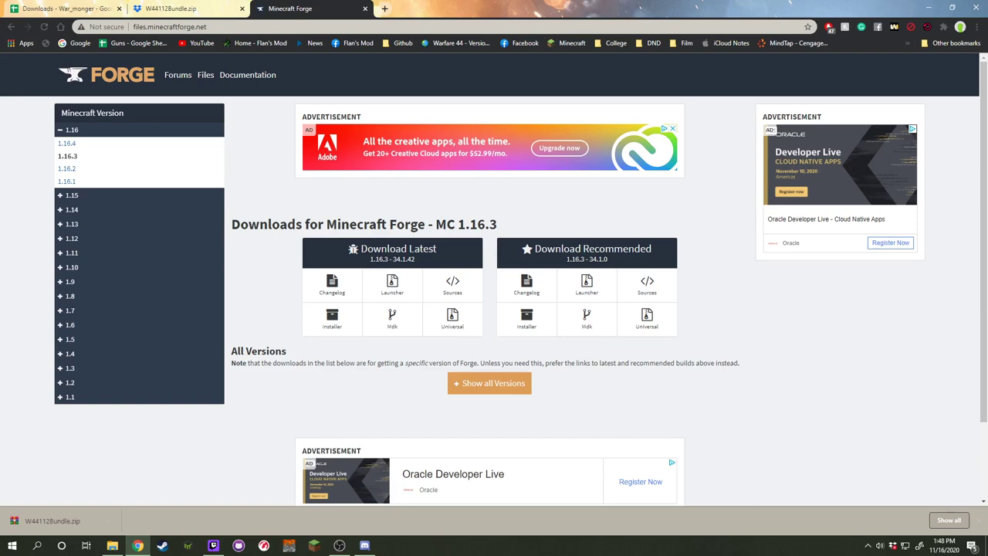
{"action": "left_click", "coordinate": [72, 238]}
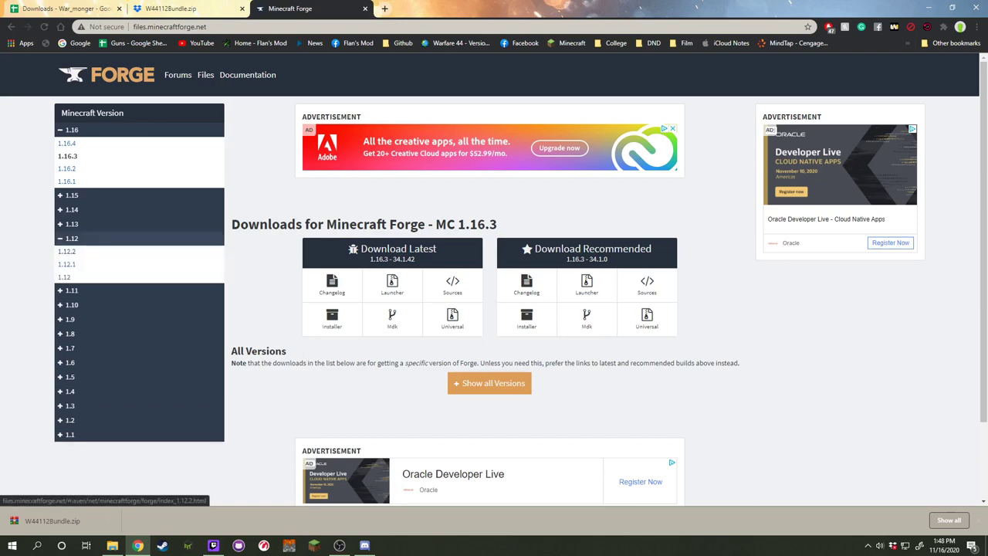
{"action": "left_click", "coordinate": [67, 251]}
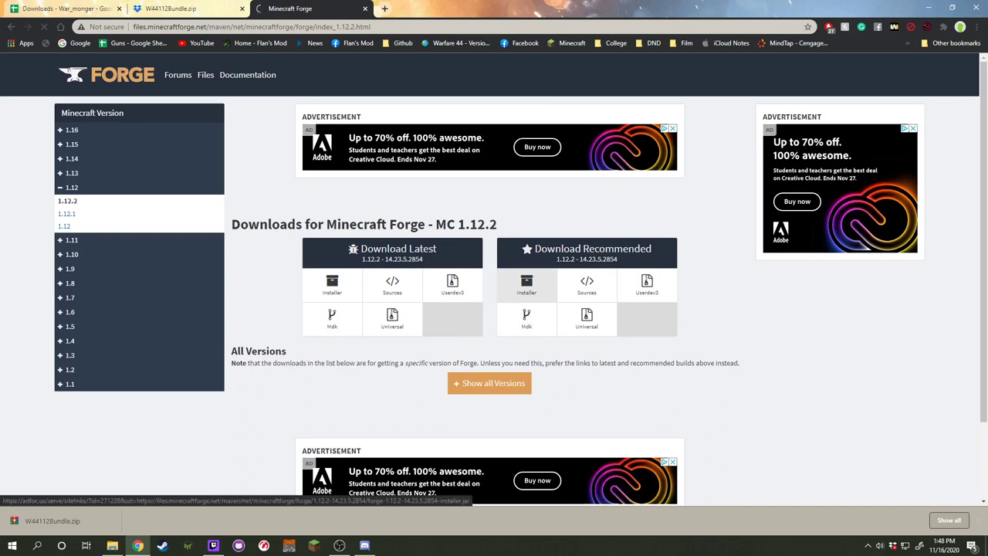
{"action": "left_click", "coordinate": [526, 286]}
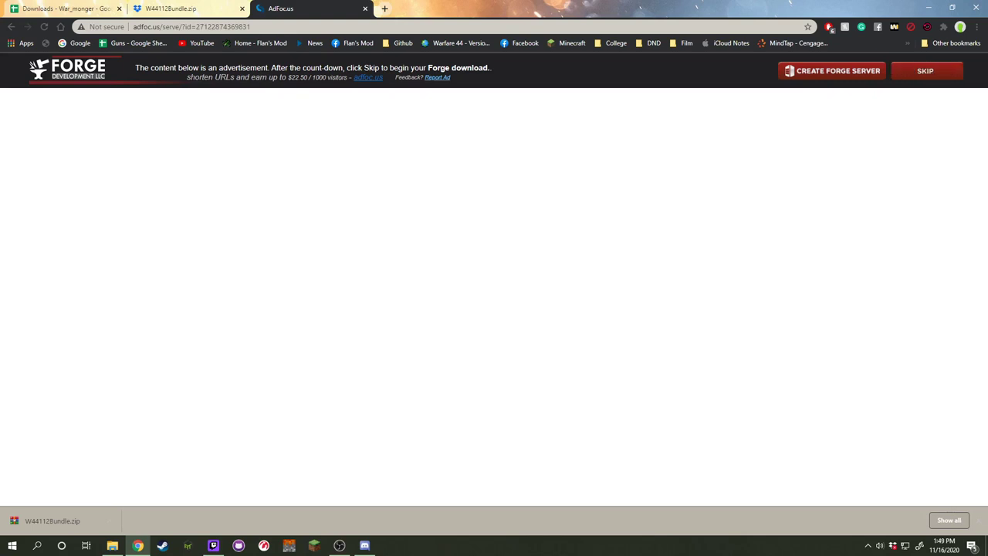
{"action": "left_click", "coordinate": [924, 70]}
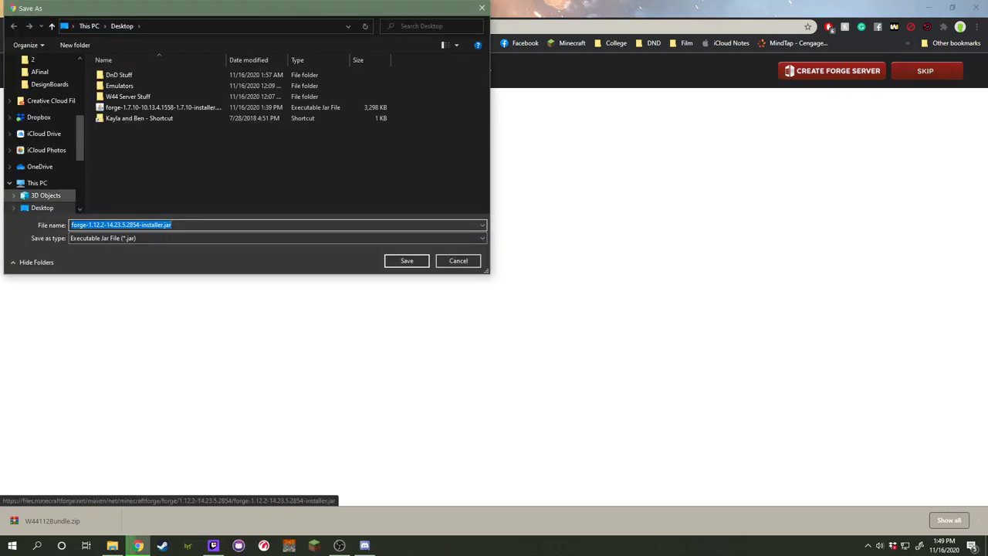
{"action": "key", "text": "Return"}
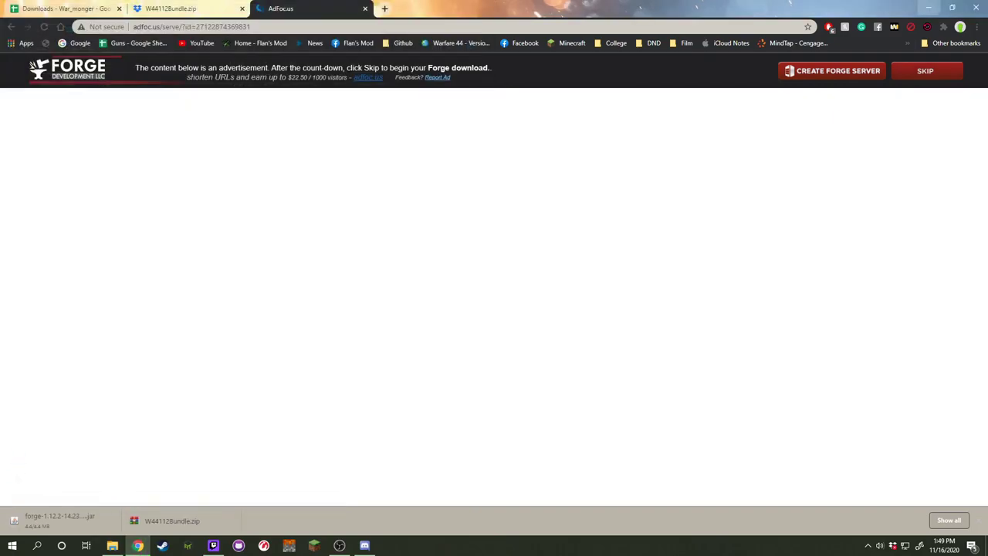
Run the Forge 1.12.2 installer from the desktop and install the client into the .minecraft folder.
{"action": "left_click", "coordinate": [928, 8]}
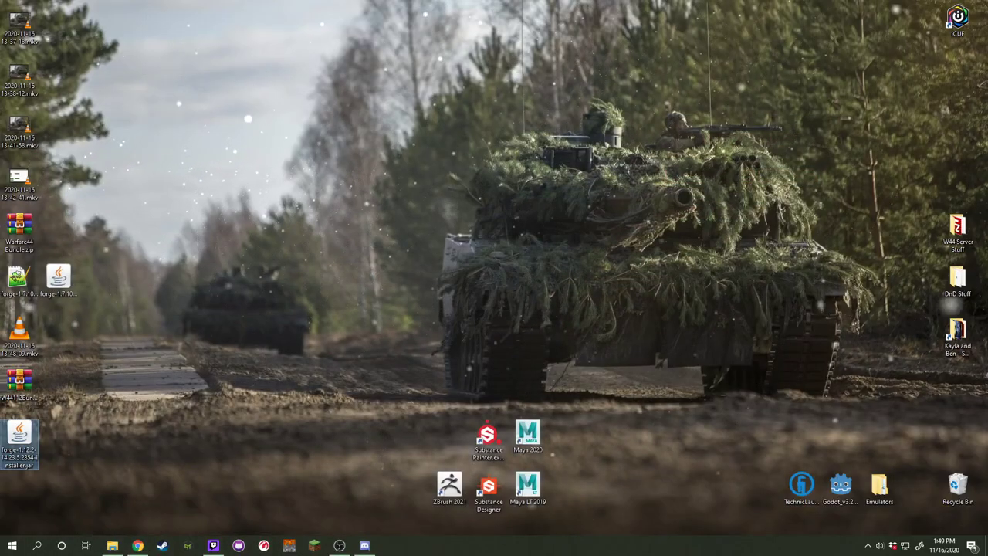
{"action": "double_click", "coordinate": [19, 438]}
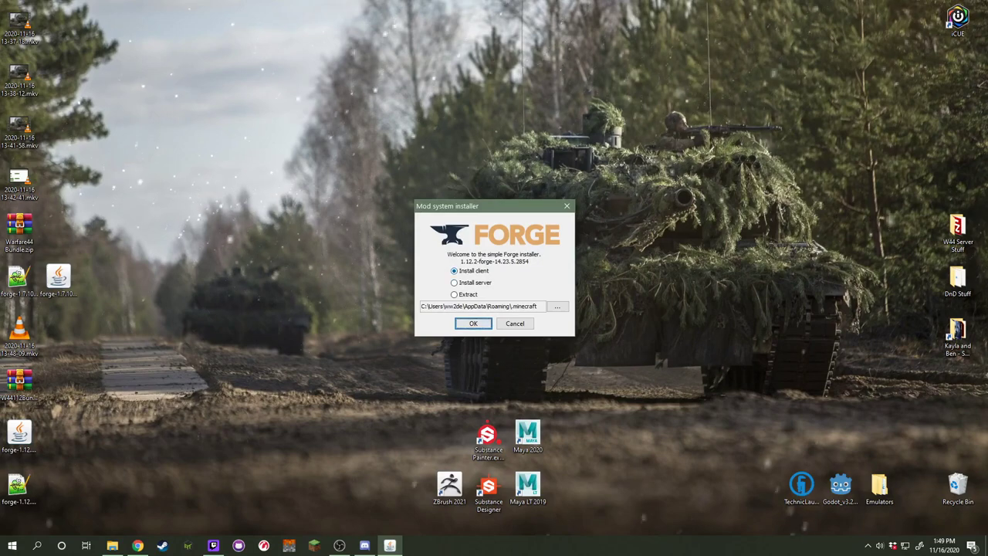
{"action": "key", "text": "Return"}
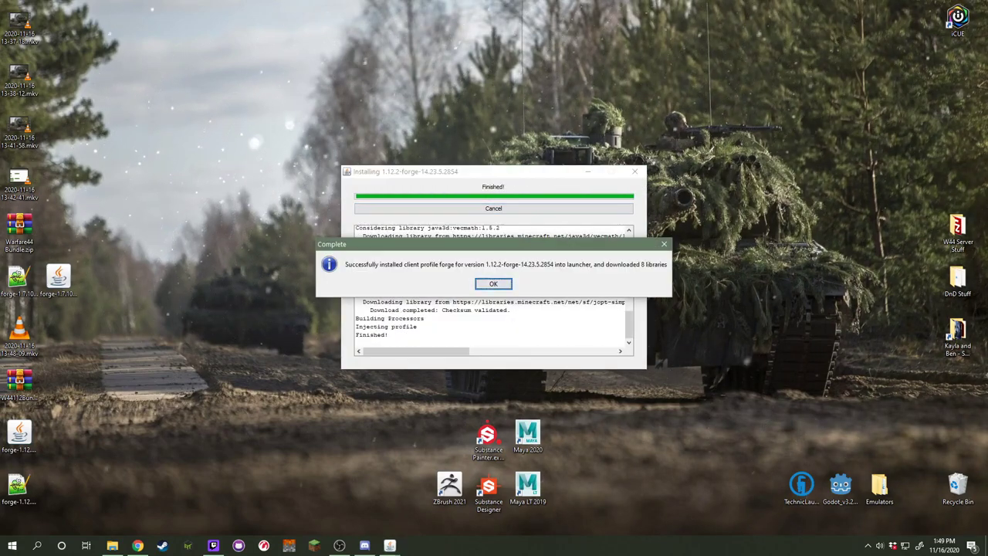
{"action": "key", "text": "Return"}
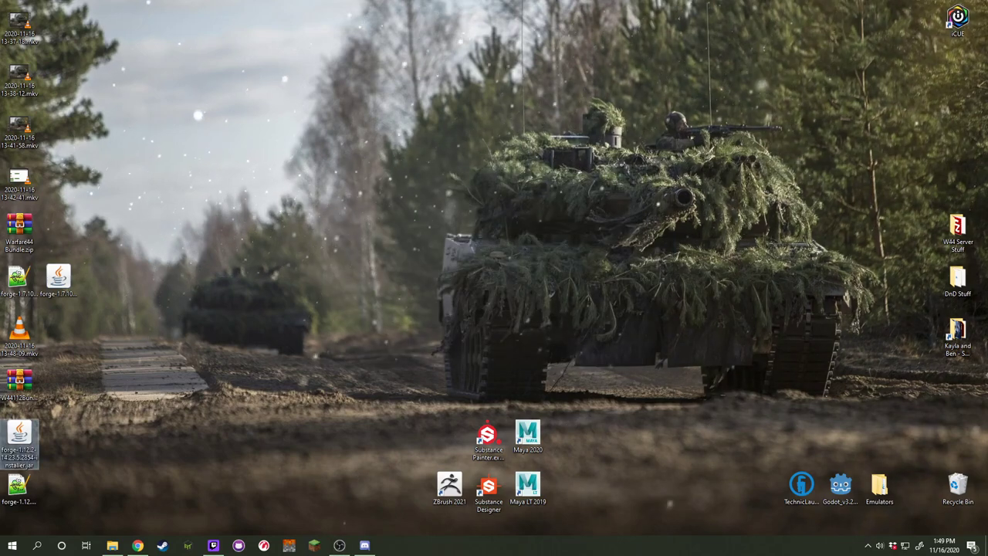
Switch to the Minecraft Launcher, check its installations for the Forge 1.12.2 profile, and minimize the launcher.
{"action": "left_click", "coordinate": [314, 545]}
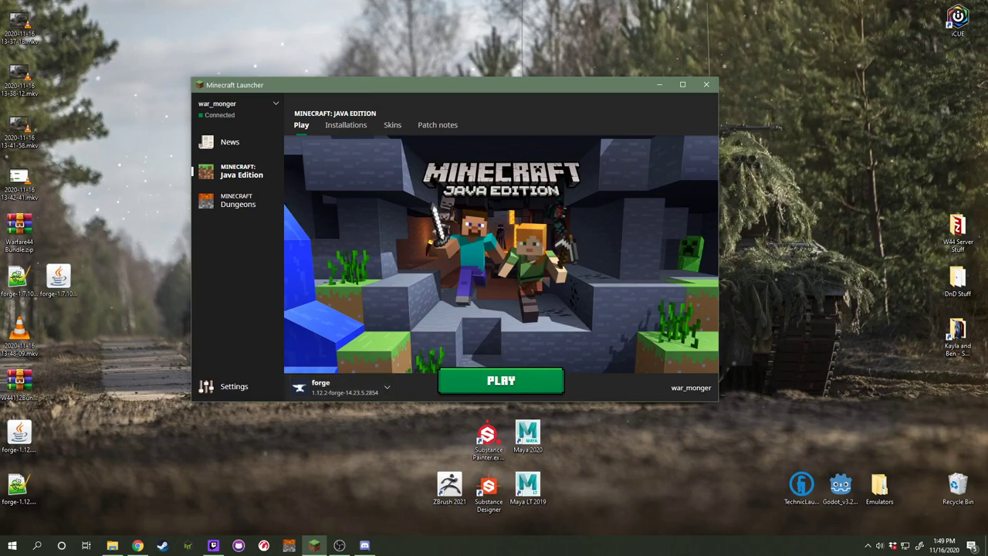
{"action": "left_click", "coordinate": [345, 125]}
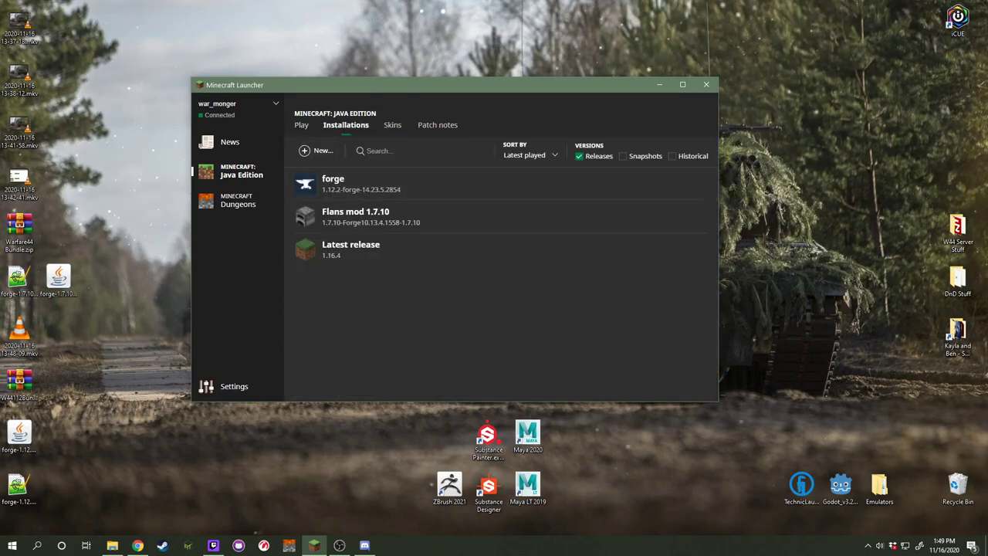
{"action": "left_click", "coordinate": [301, 125]}
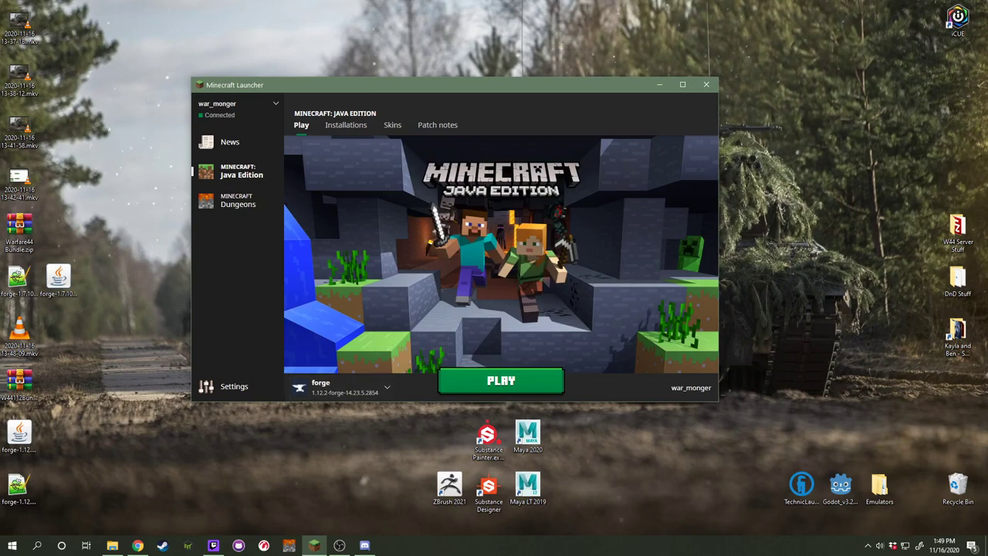
{"action": "left_click", "coordinate": [659, 85]}
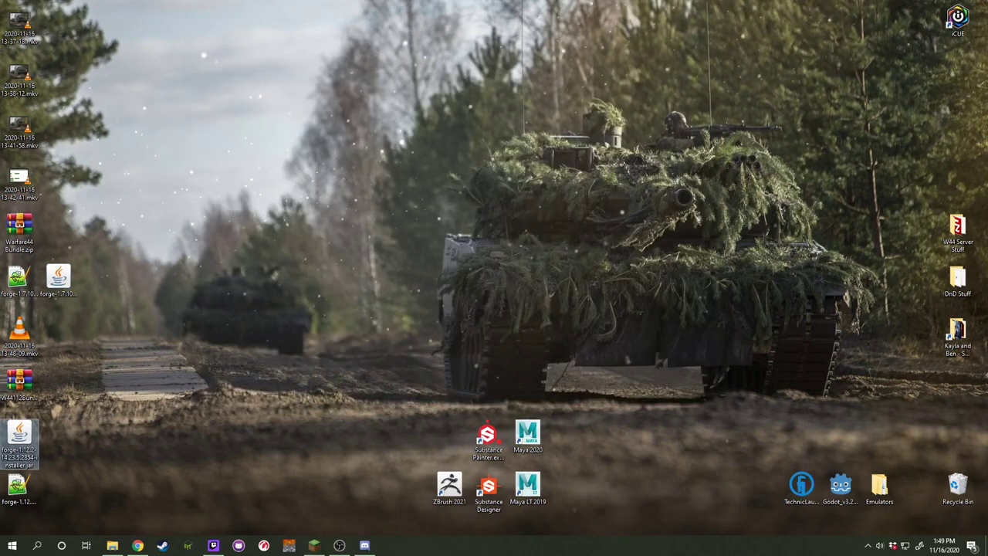
Delete the 1.7.10 Flan, mods and Invention folders from the .minecraft folder.
{"action": "left_click", "coordinate": [113, 545]}
{"action": "double_click", "coordinate": [557, 252]}
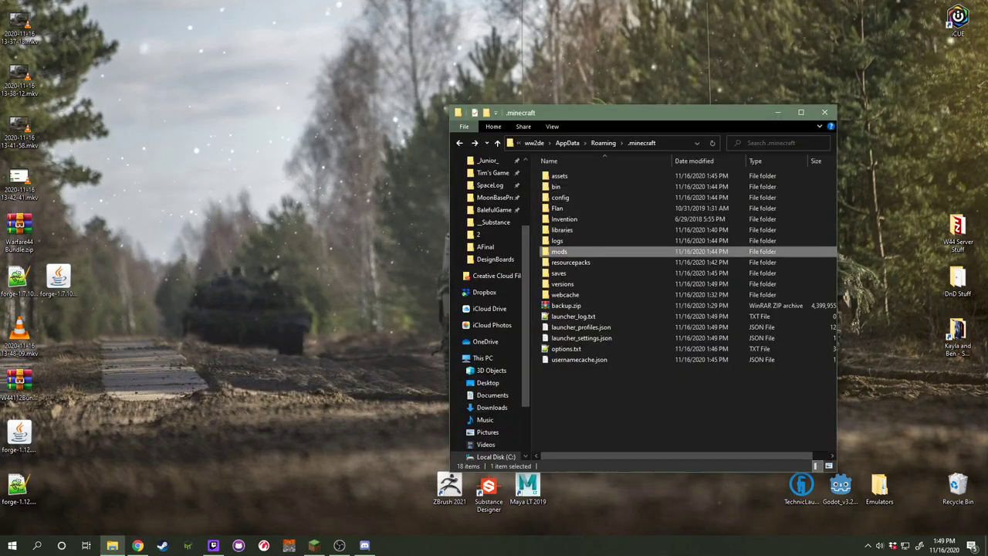
{"action": "key", "text": "alt+Left"}
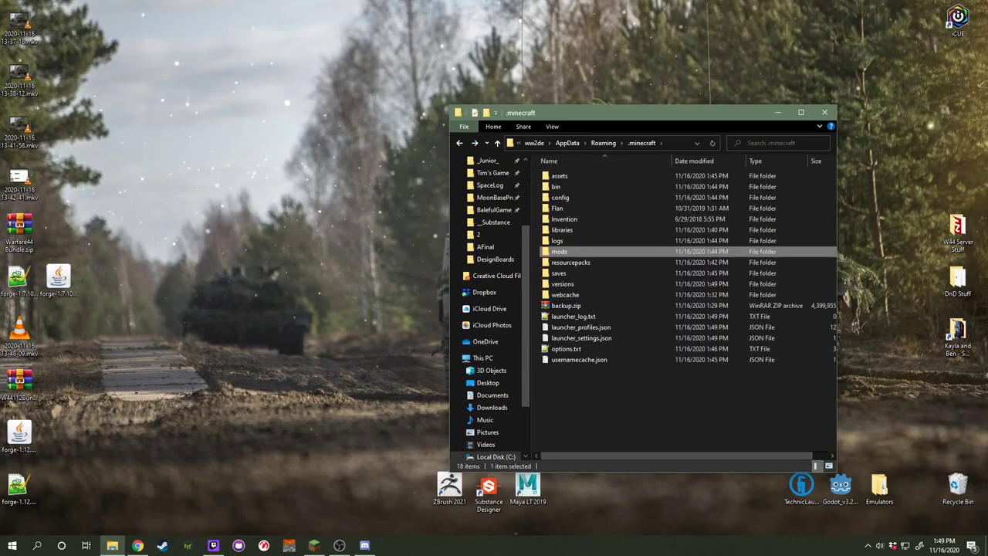
{"action": "left_click", "coordinate": [559, 208], "text": "ctrl"}
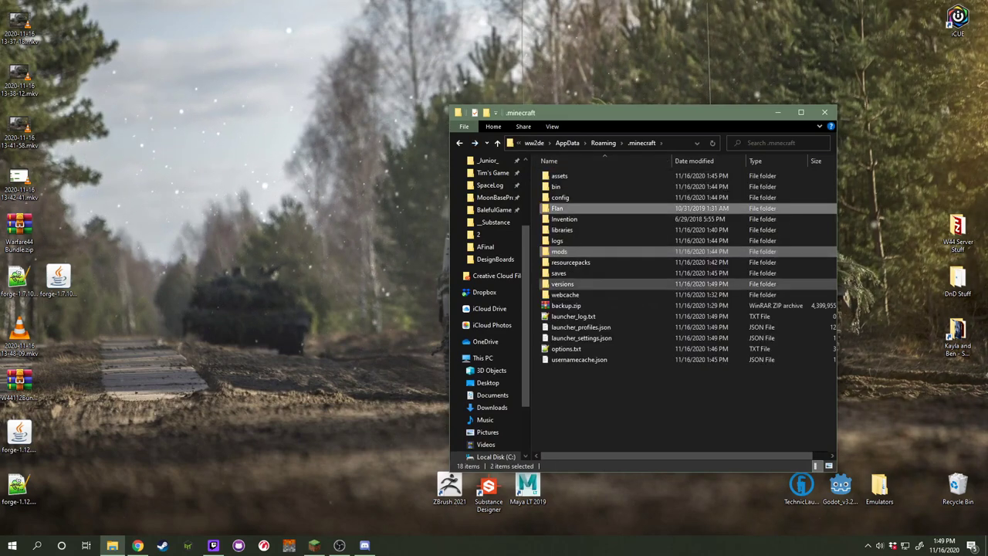
{"action": "key", "text": "Delete"}
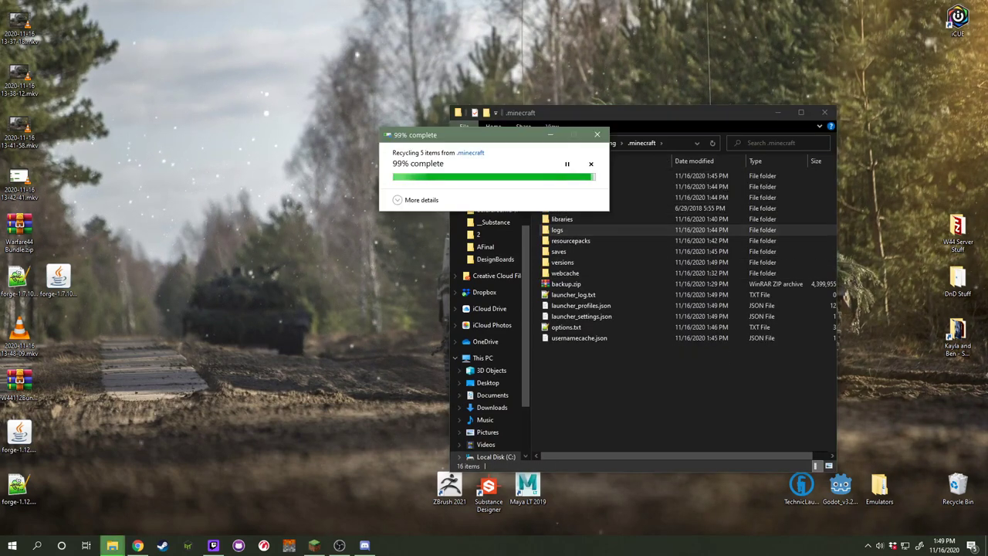
{"action": "left_click", "coordinate": [564, 208]}
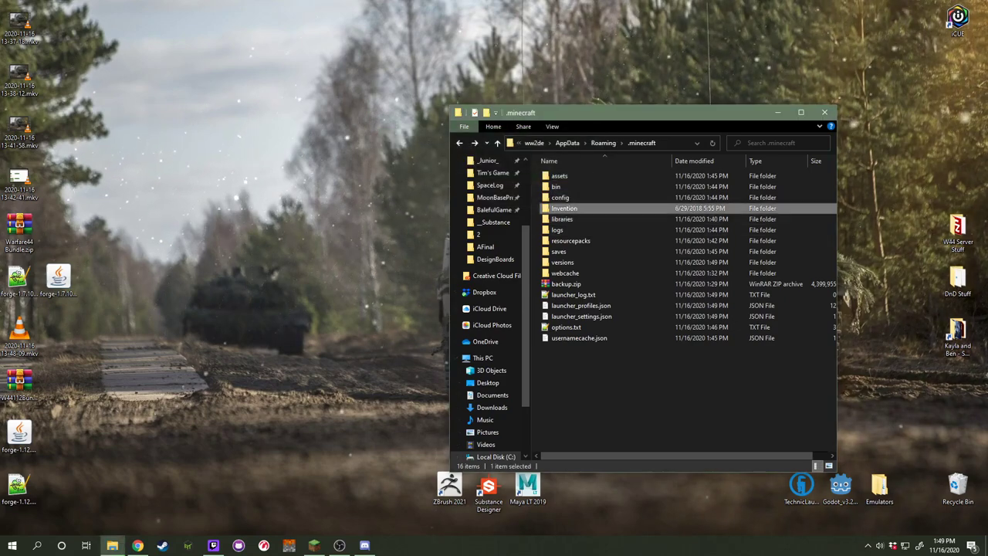
{"action": "key", "text": "Delete"}
Open W44112Bundle.zip from the desktop and extract its mods and Modulus folders into the .minecraft folder.
{"action": "left_click", "coordinate": [19, 383]}
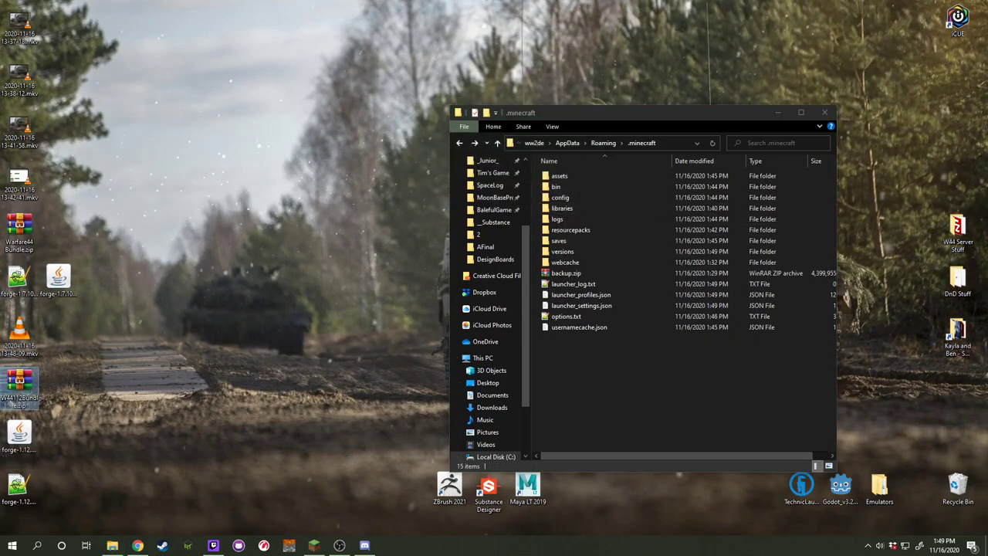
{"action": "double_click", "coordinate": [19, 383]}
{"action": "left_click", "coordinate": [690, 102]}
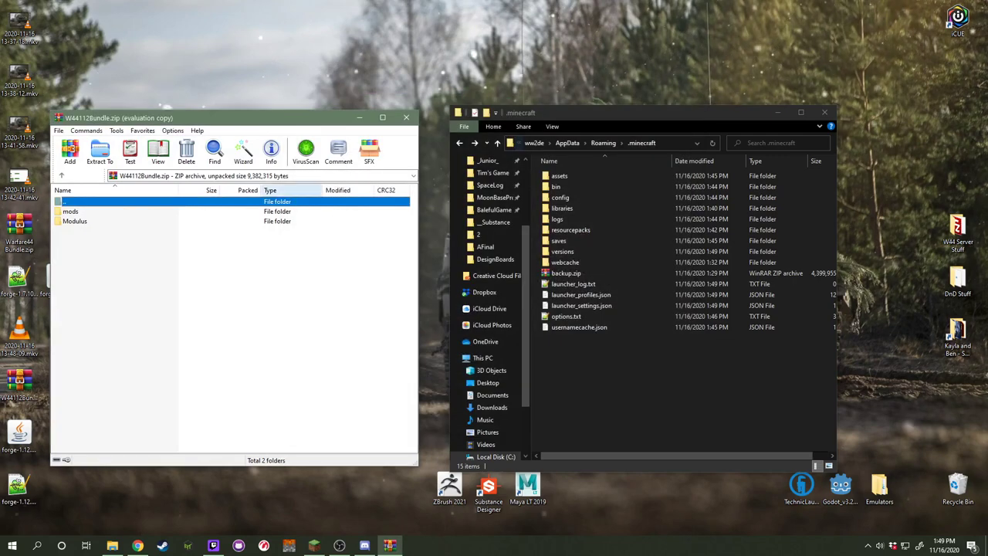
{"action": "left_click", "coordinate": [74, 221]}
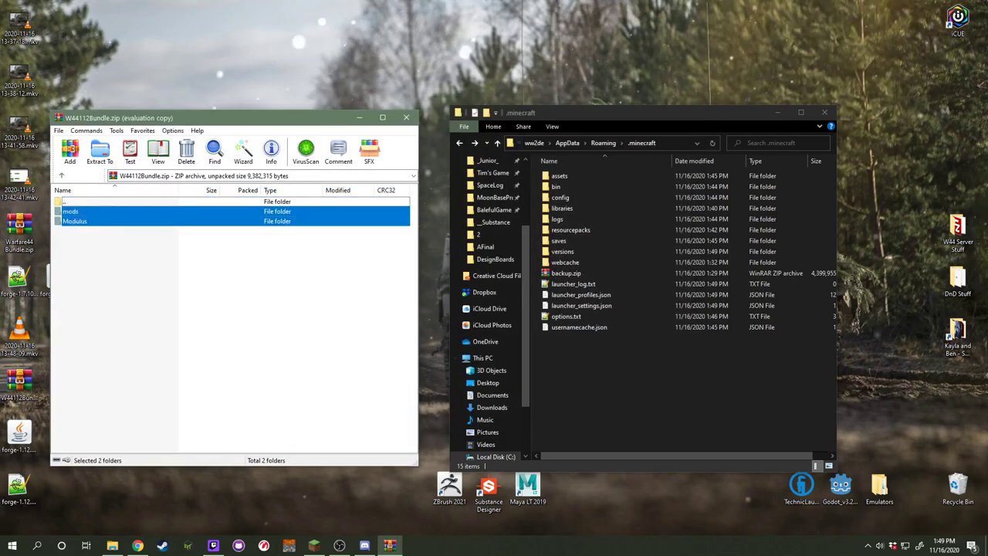
{"action": "left_click_drag", "start_coordinate": [74, 222], "coordinate": [633, 386]}
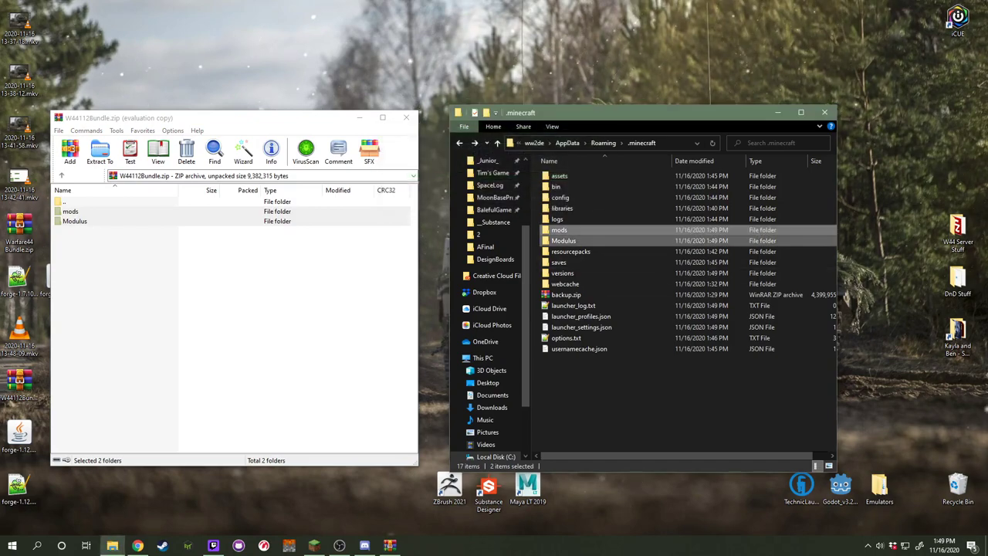
{"action": "left_click", "coordinate": [633, 386]}
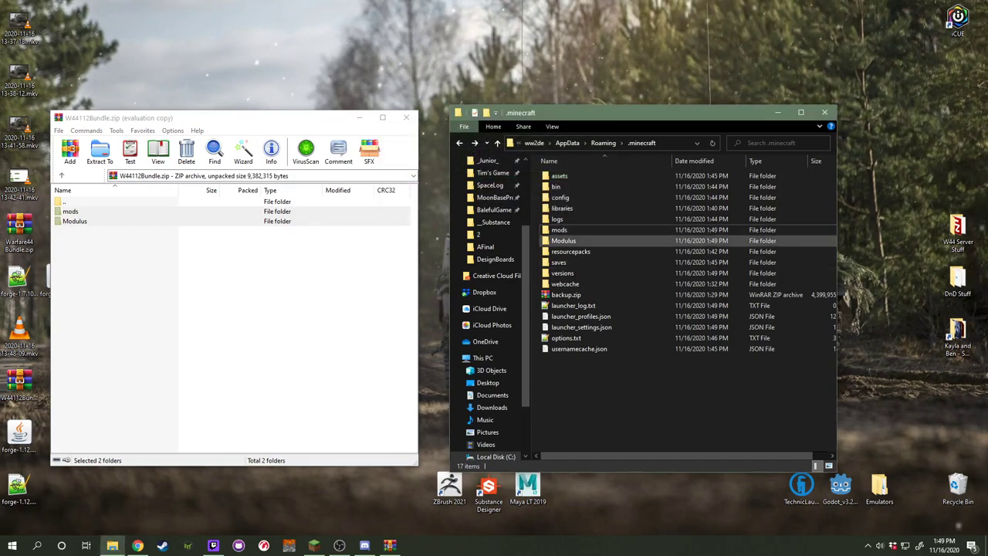
Launch Minecraft 1.12.2 from the Minecraft Launcher and create a new Creative world with the superflat world type.
{"action": "left_click", "coordinate": [314, 545]}
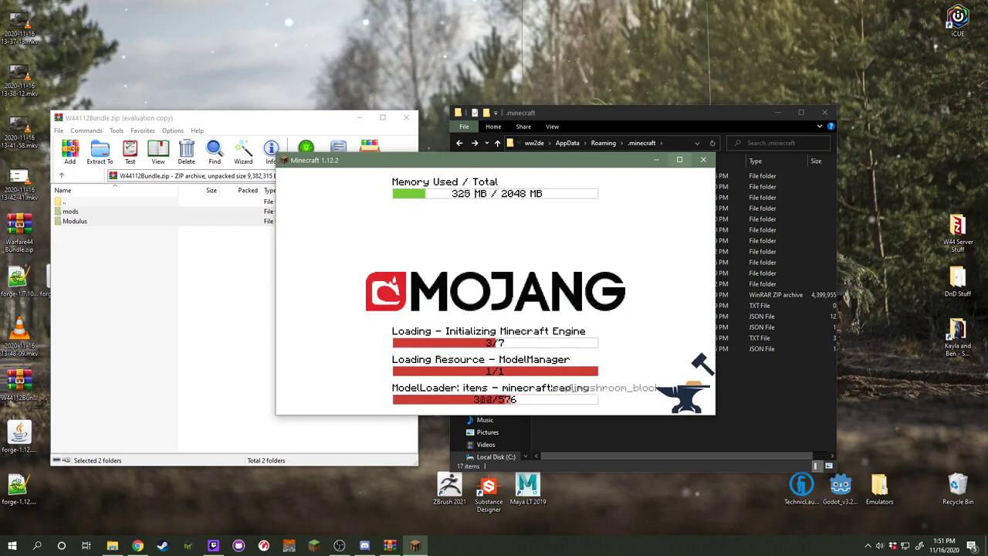
{"action": "left_click", "coordinate": [679, 160]}
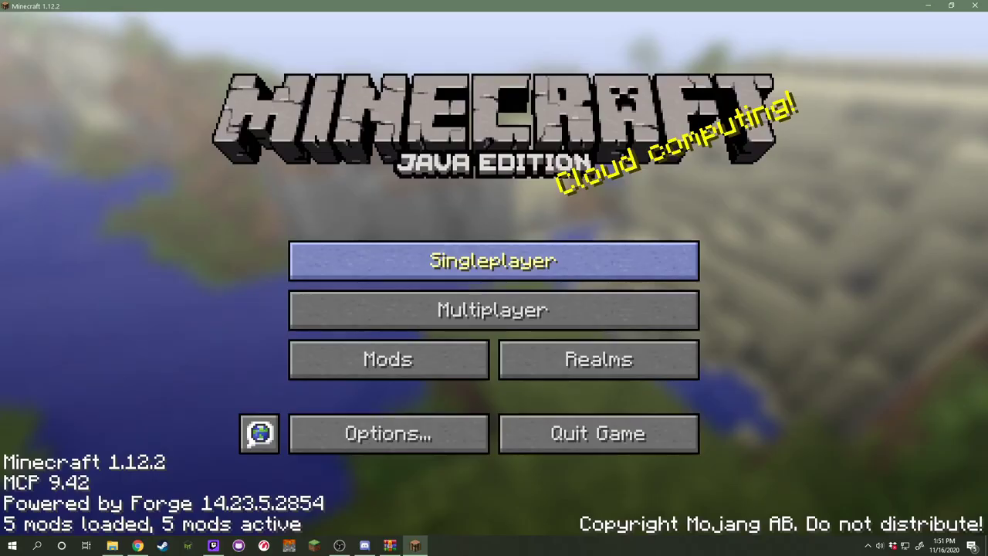
{"action": "left_click", "coordinate": [493, 257]}
{"action": "left_click", "coordinate": [655, 448]}
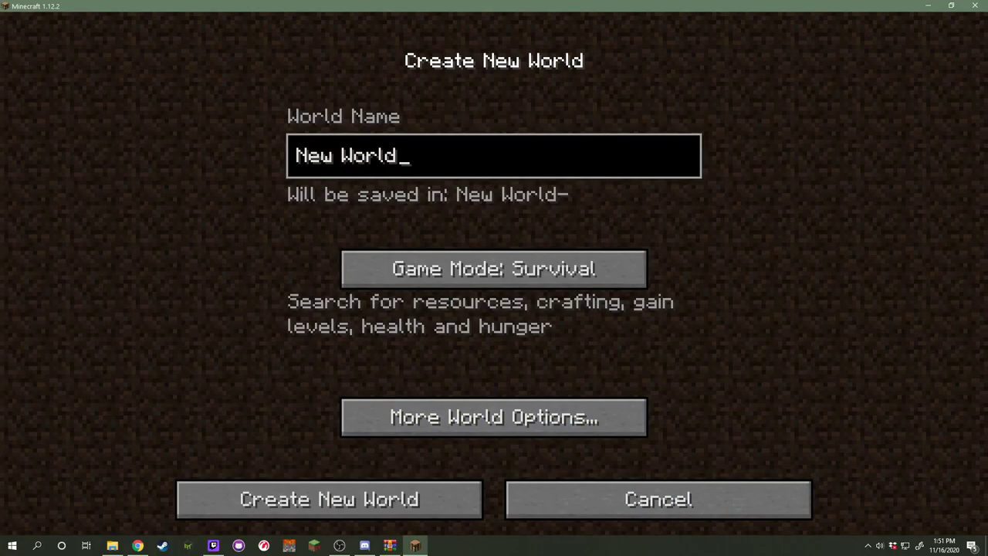
{"action": "double_click", "coordinate": [510, 270]}
{"action": "left_click", "coordinate": [513, 416]}
{"action": "left_click", "coordinate": [578, 238]}
{"action": "left_click", "coordinate": [401, 499]}
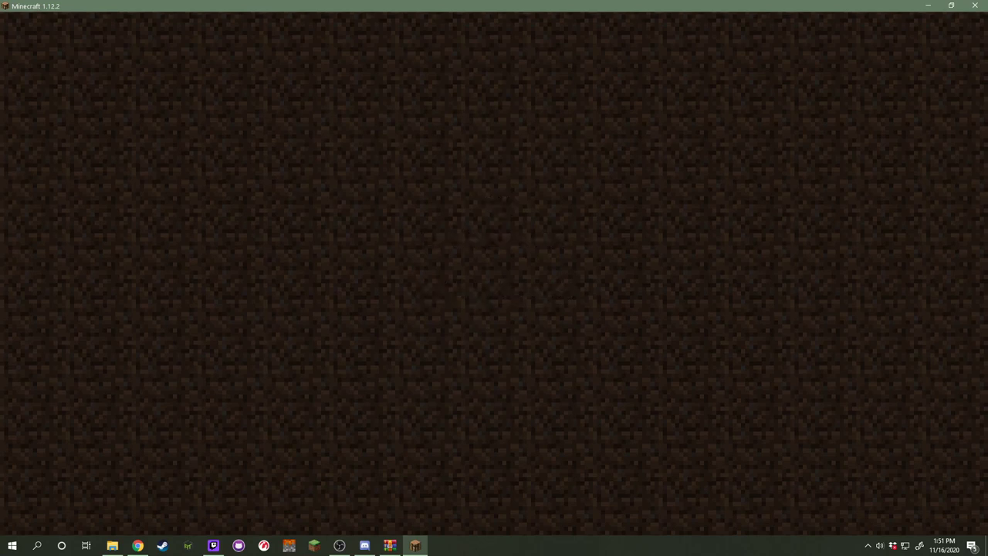
Browse the Warfare 44 items in the creative inventory through to the end of the list.
{"action": "key", "text": "e"}
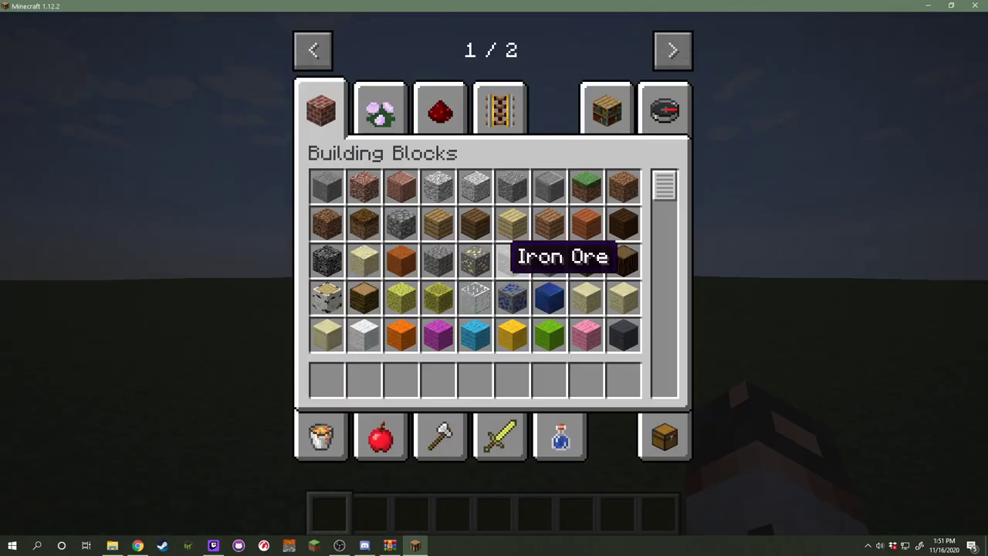
{"action": "left_click", "coordinate": [672, 50]}
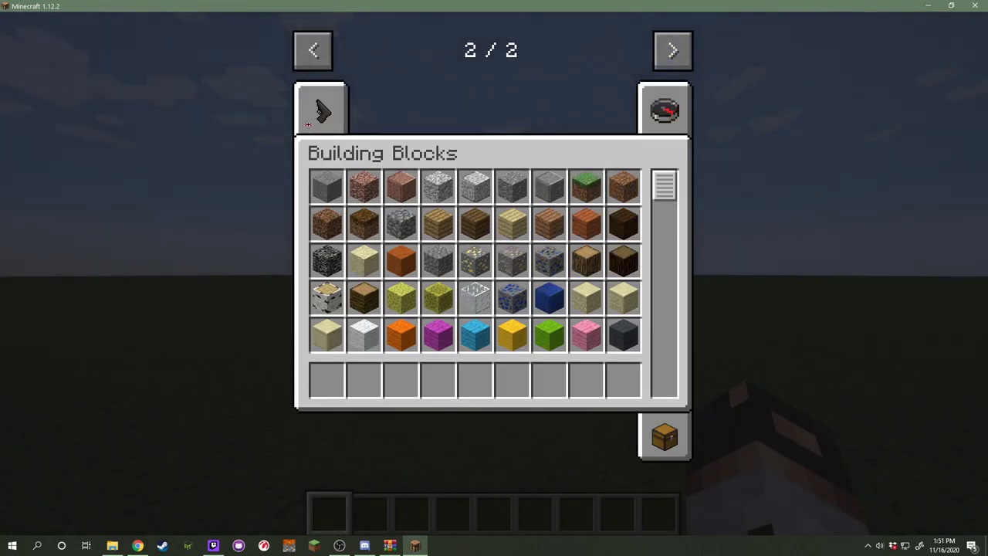
{"action": "left_click", "coordinate": [321, 108]}
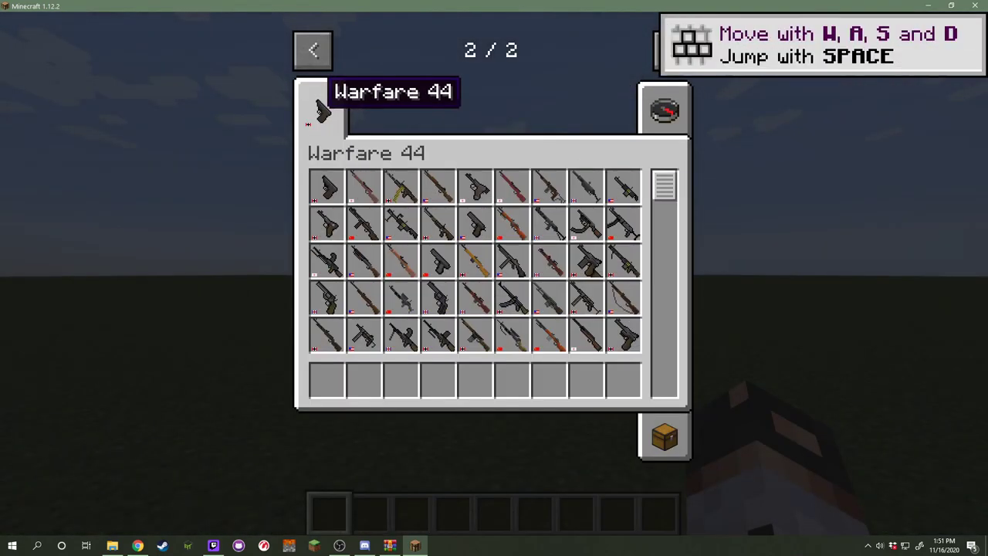
{"action": "scroll", "coordinate": [549, 266], "scroll_direction": "down", "scroll_amount": 1}
{"action": "scroll", "coordinate": [475, 379], "scroll_direction": "down", "scroll_amount": 12}
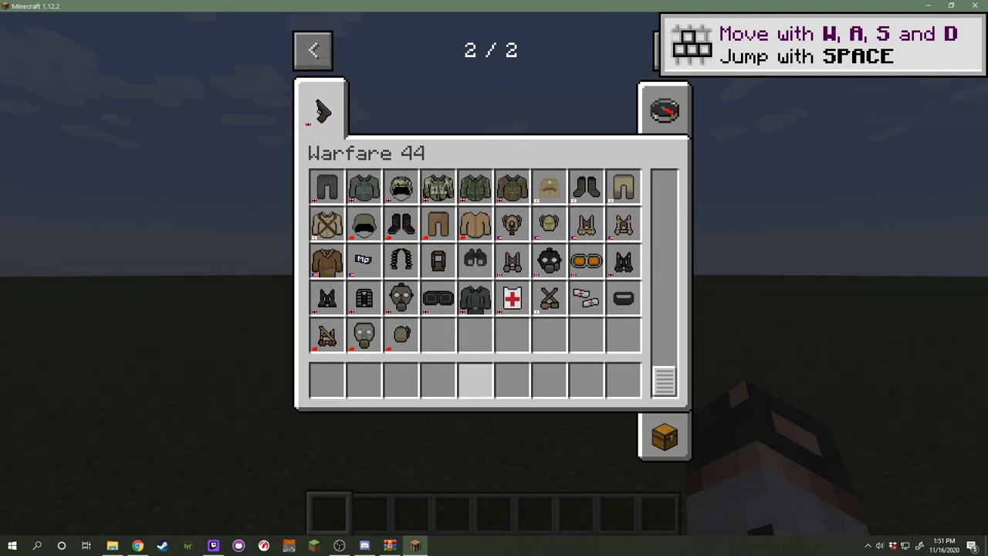
Put the German M-44 Waffen Stahlhelm and a matching camouflage jacket, grey pants and boots from Warfare 44 into the first four hotbar slots.
{"action": "scroll", "coordinate": [474, 380], "scroll_direction": "up", "scroll_amount": 4}
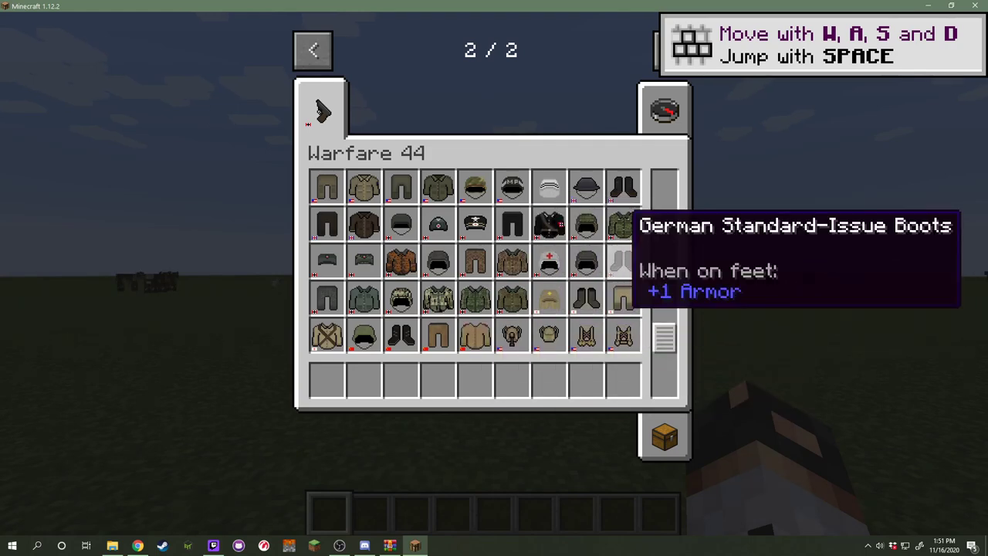
{"action": "left_click", "coordinate": [512, 297]}
{"action": "left_click", "coordinate": [364, 379]}
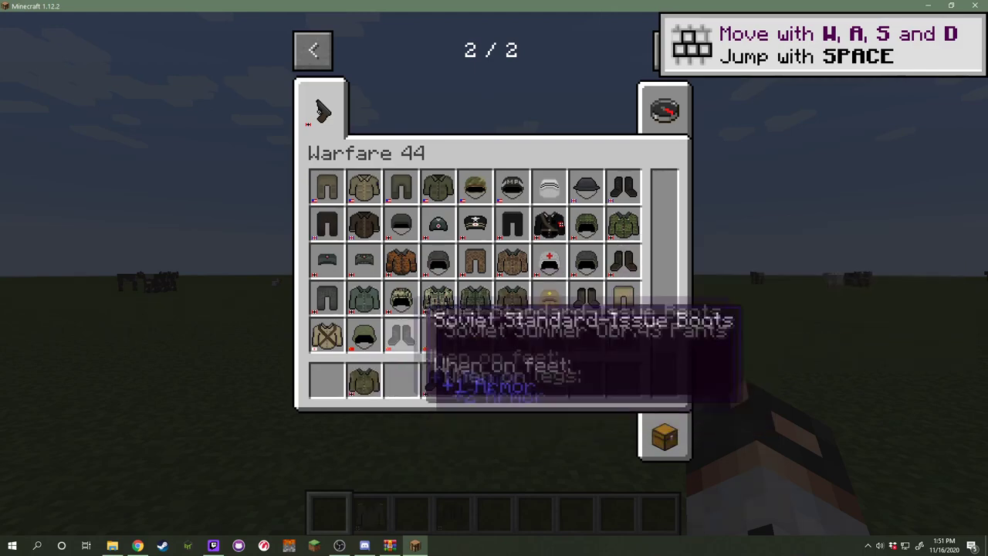
{"action": "left_click", "coordinate": [327, 298]}
{"action": "left_click", "coordinate": [400, 379]}
{"action": "left_click", "coordinate": [400, 336]}
{"action": "left_click", "coordinate": [437, 379]}
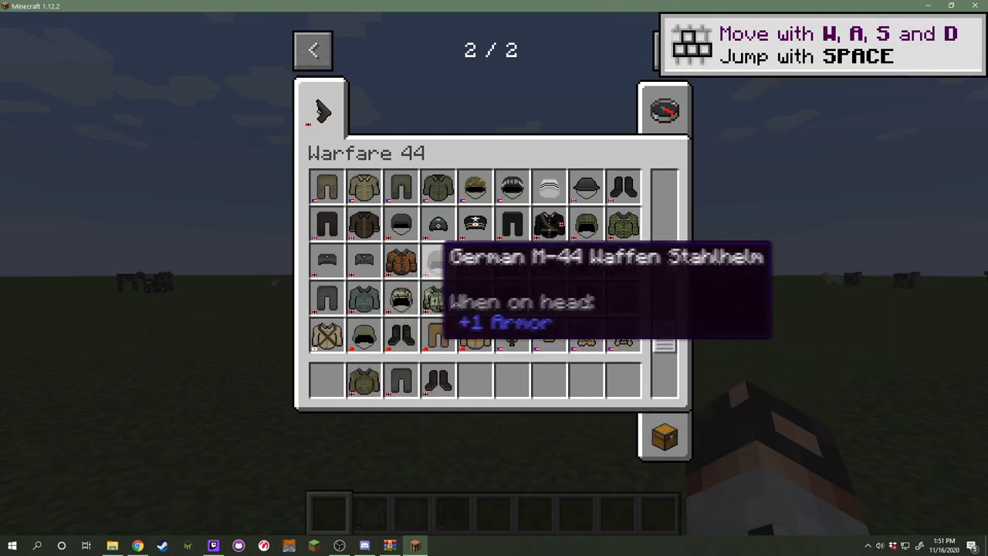
{"action": "left_click", "coordinate": [433, 262]}
{"action": "left_click", "coordinate": [327, 379]}
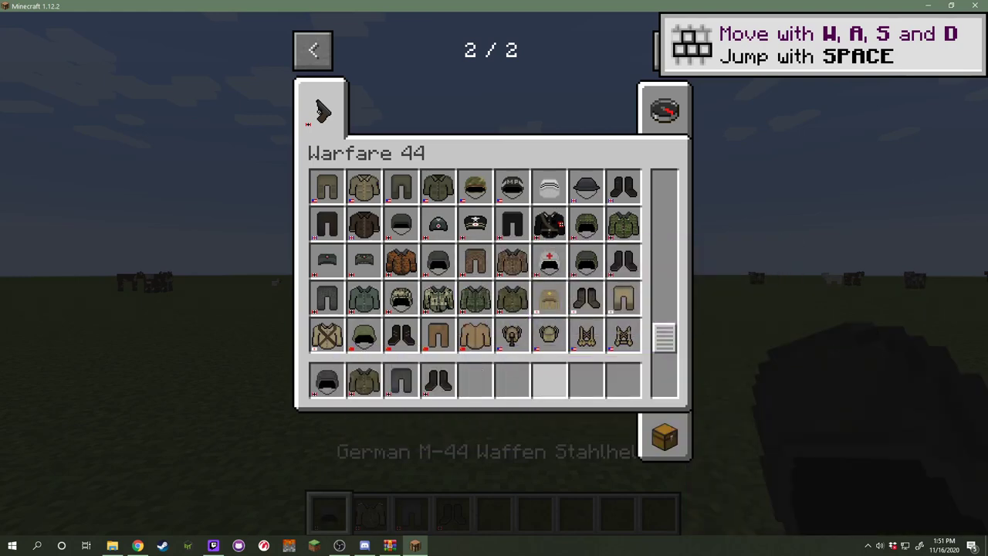
Equip the helmet, jacket, pants and boots from the hotbar and view the character from the front in third person.
{"action": "scroll", "coordinate": [475, 262], "scroll_direction": "down", "scroll_amount": 3}
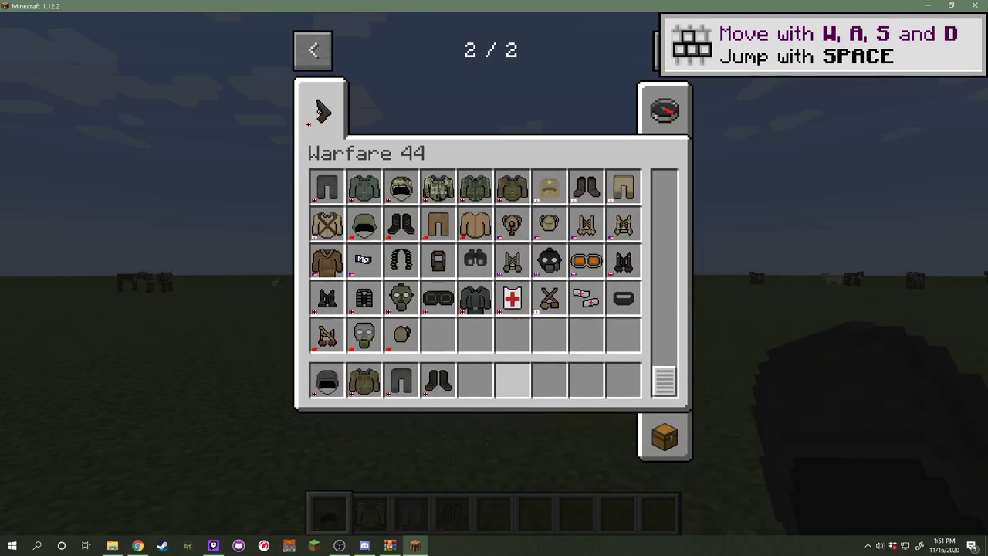
{"action": "left_click", "coordinate": [658, 420]}
{"action": "left_click", "coordinate": [438, 379], "text": "shift"}
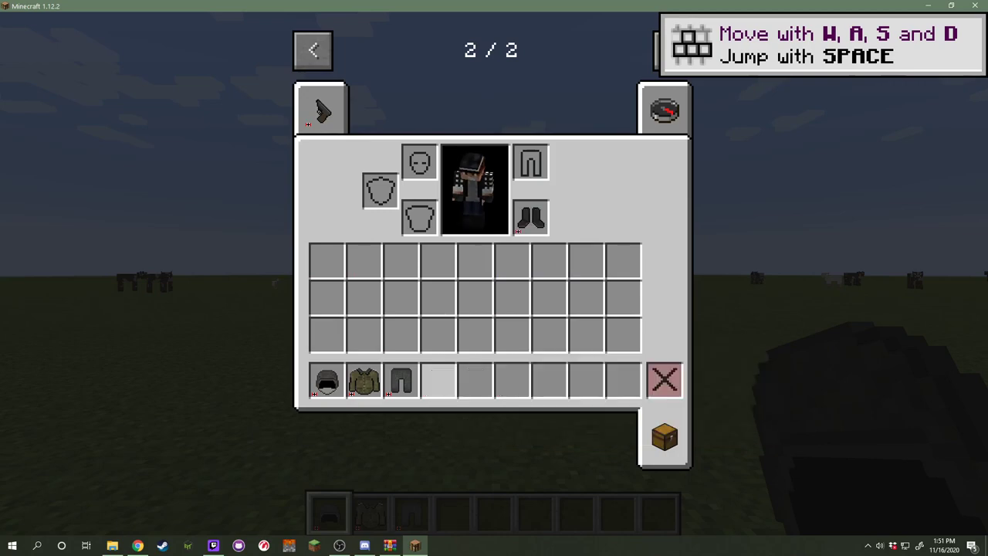
{"action": "left_click", "coordinate": [400, 379], "text": "shift"}
{"action": "left_click", "coordinate": [364, 379], "text": "shift"}
{"action": "left_click", "coordinate": [326, 379], "text": "shift"}
{"action": "key", "text": "e"}
{"action": "key", "text": "F5"}
{"action": "key", "text": "F5"}
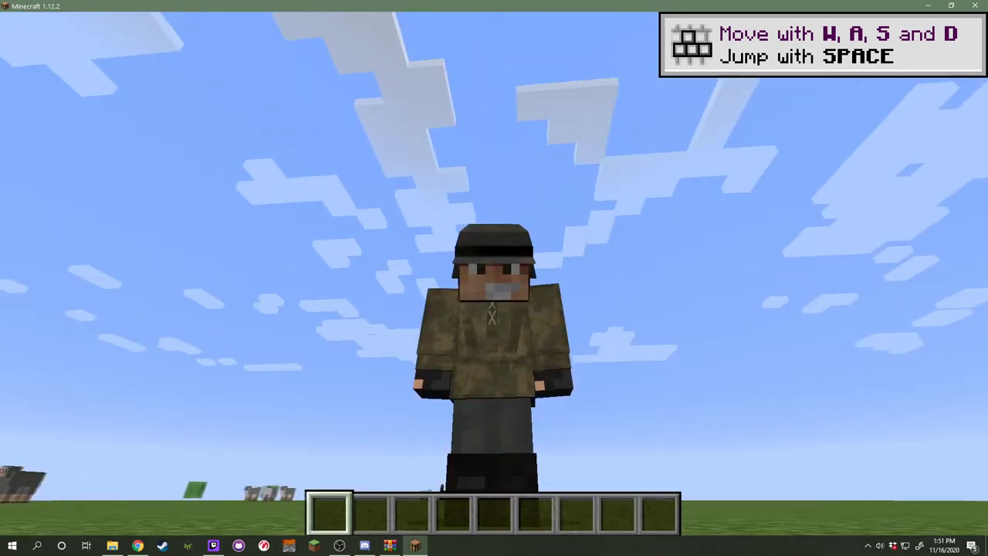
Add the German M-43 Great Coat, German K98 Webbing (1) and German M38 Gas Mask from Warfare 44 to the hotbar.
{"action": "key", "text": "e"}
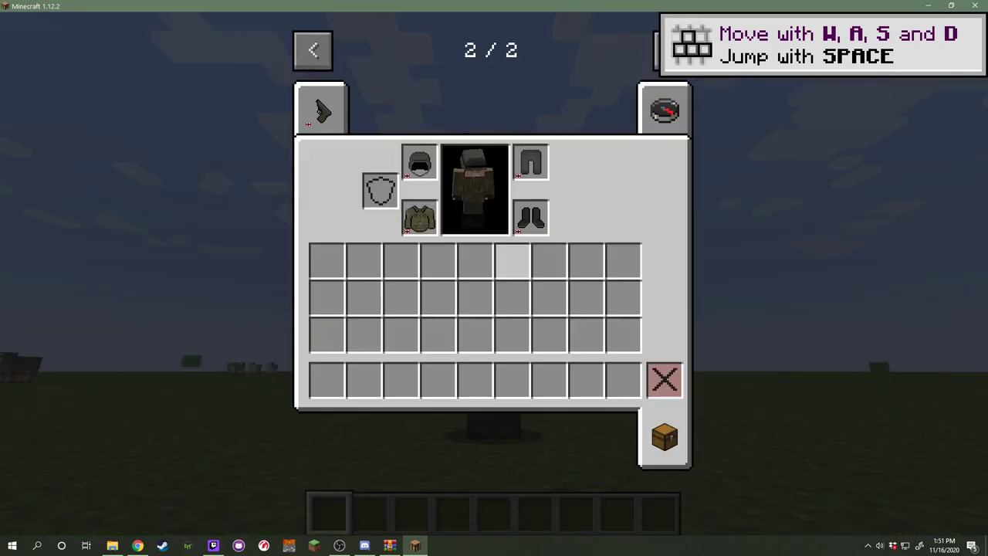
{"action": "left_click", "coordinate": [322, 112]}
{"action": "scroll", "coordinate": [541, 258], "scroll_direction": "down", "scroll_amount": 15}
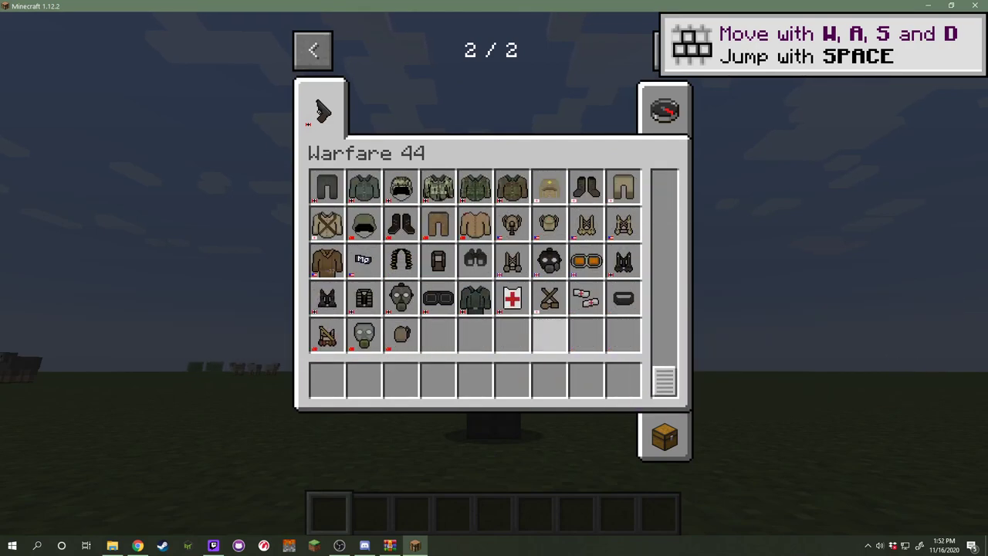
{"action": "scroll", "coordinate": [494, 355], "scroll_direction": "up", "scroll_amount": 1}
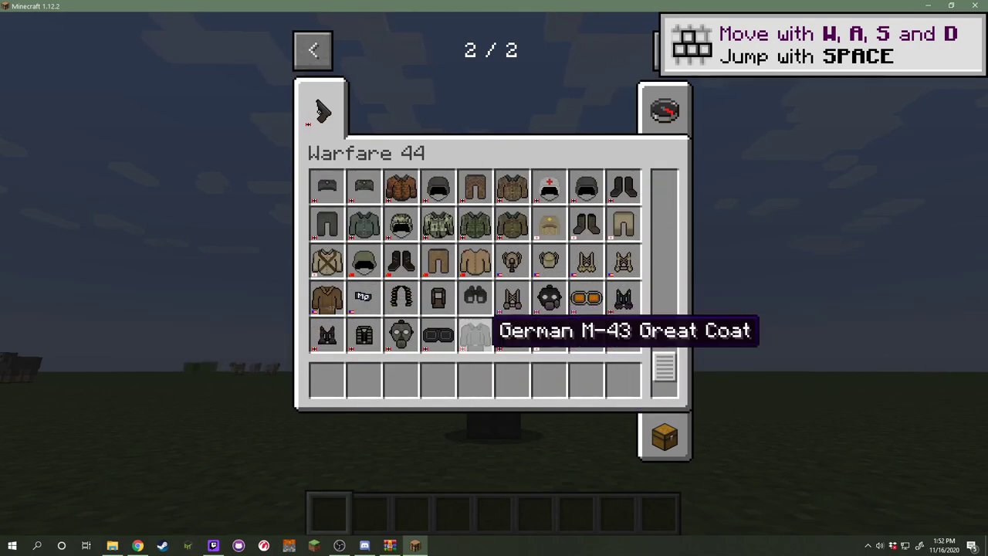
{"action": "left_click", "coordinate": [476, 332]}
{"action": "left_click", "coordinate": [327, 379]}
{"action": "scroll", "coordinate": [363, 355], "scroll_direction": "up", "scroll_amount": 1}
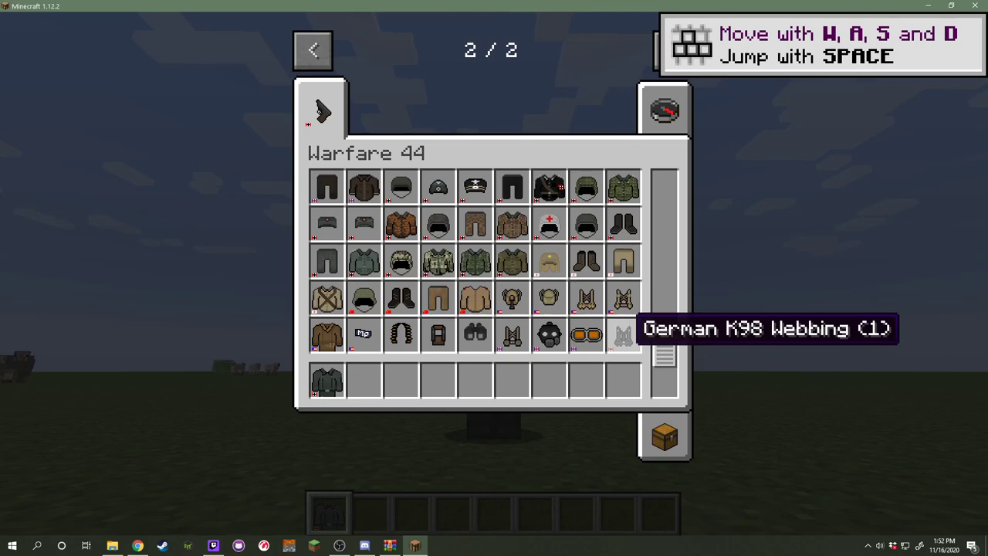
{"action": "left_click", "coordinate": [364, 379]}
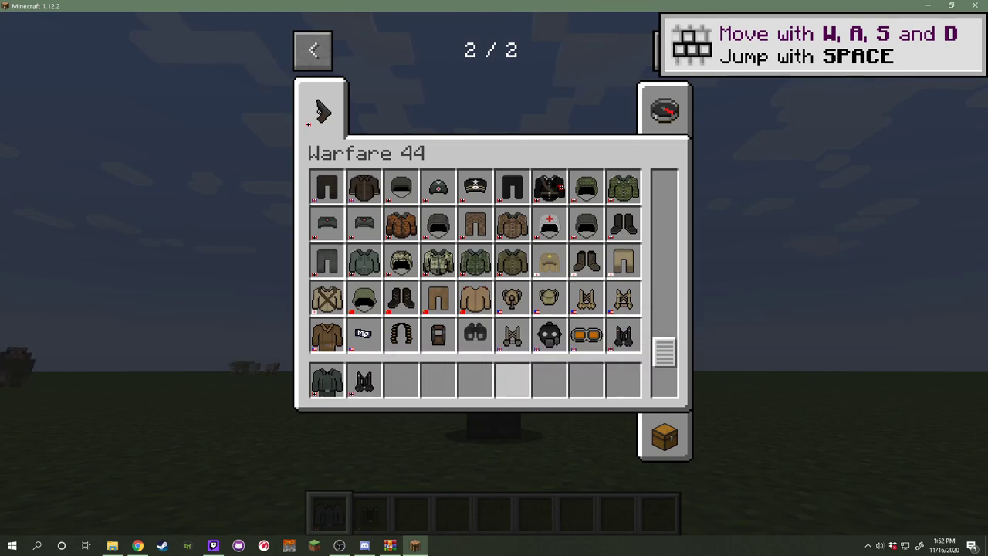
{"action": "scroll", "coordinate": [512, 379], "scroll_direction": "down", "scroll_amount": 2}
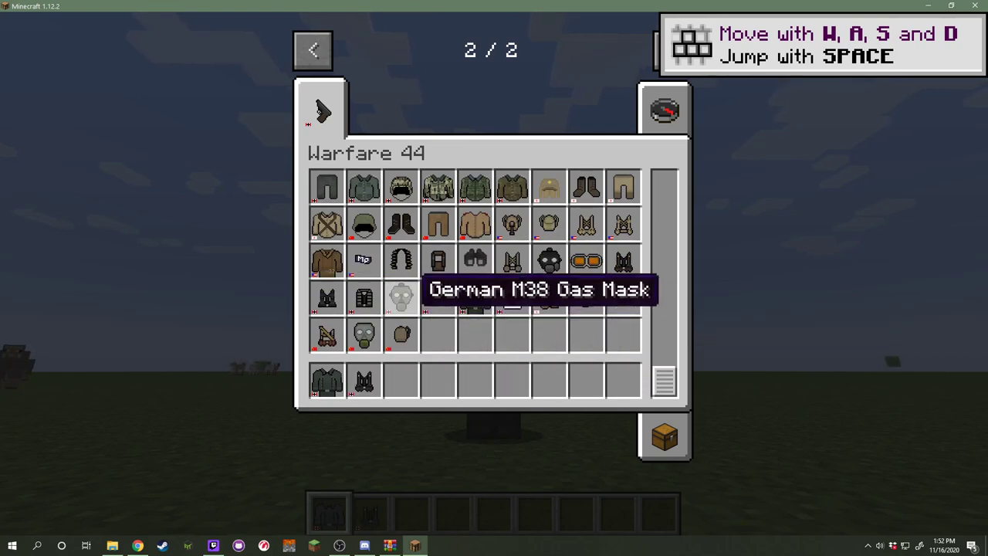
{"action": "left_click", "coordinate": [401, 297]}
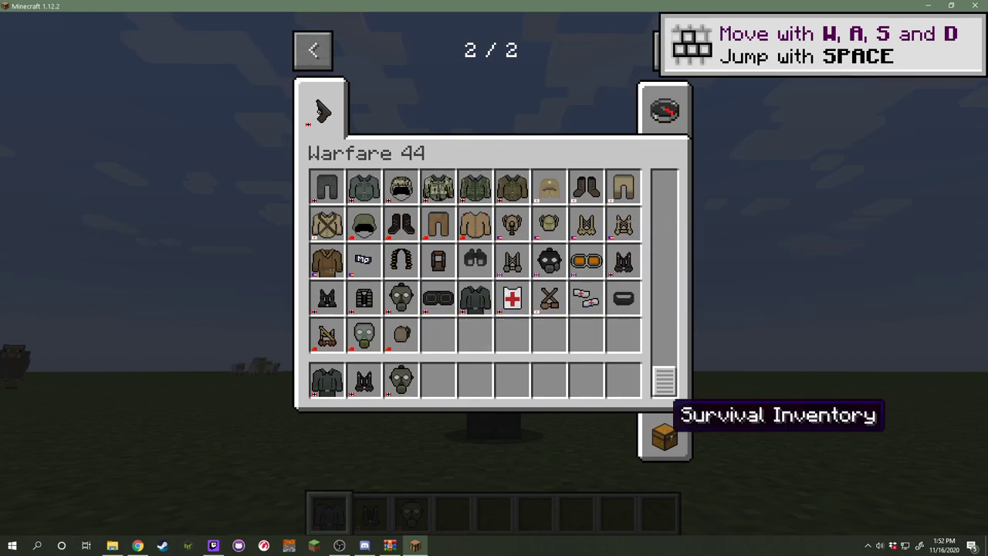
{"action": "left_click", "coordinate": [665, 436]}
{"action": "left_click", "coordinate": [401, 378]}
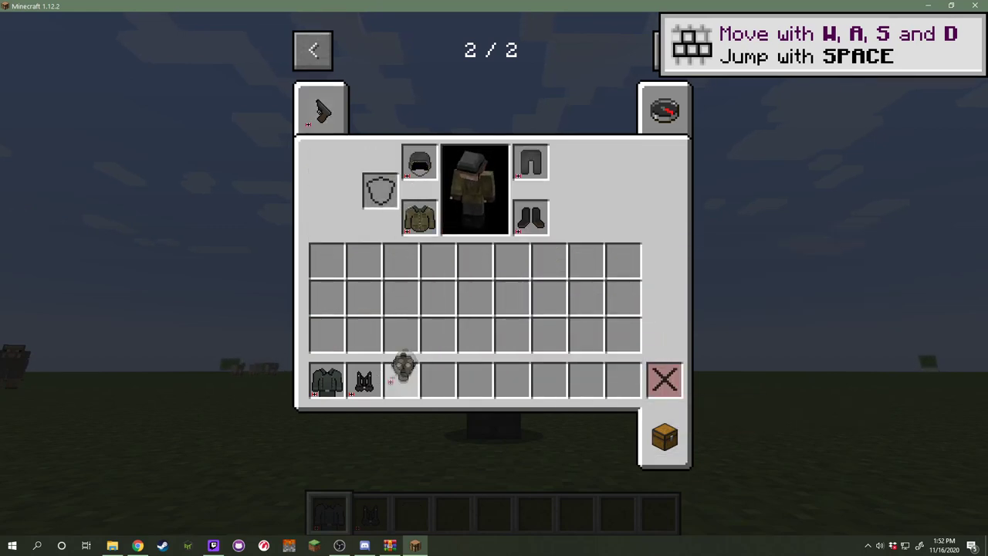
{"action": "left_click", "coordinate": [402, 378]}
Switch to survival mode with /gamemode s and show the extra equipment slots in the inventory.
{"action": "type", "text": "e/gamemode "}
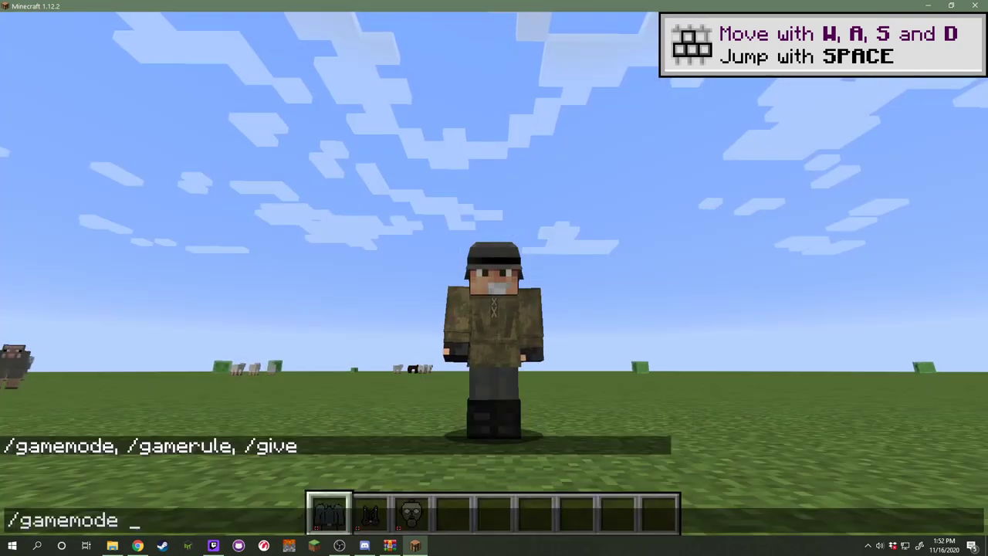
{"action": "type", "text": "s"}
{"action": "key", "text": "Return"}
{"action": "key", "text": "e"}
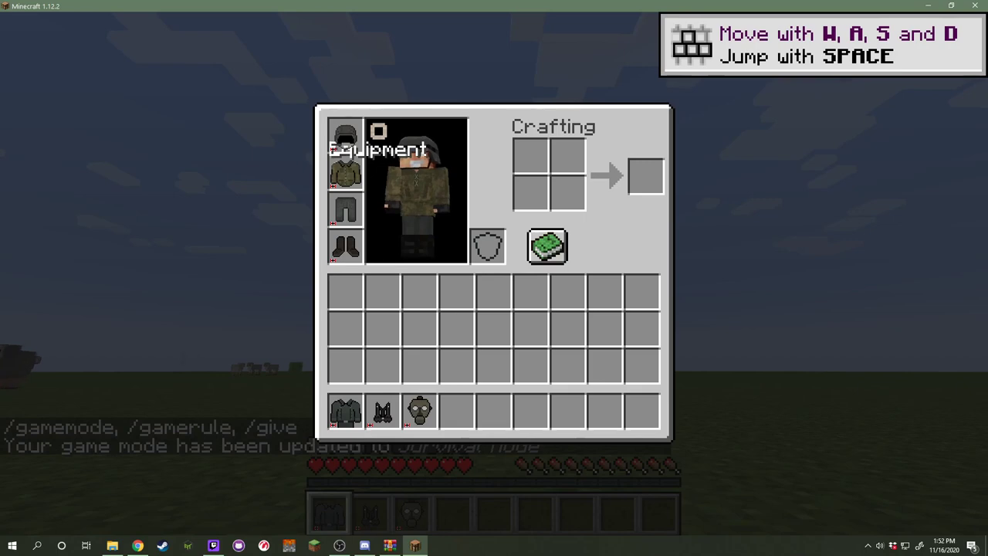
{"action": "left_click", "coordinate": [379, 131]}
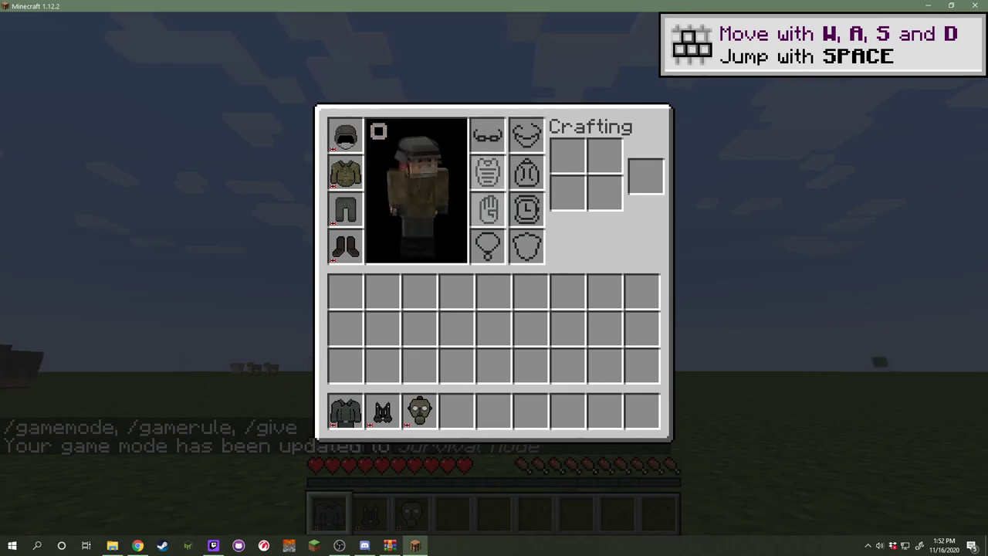
Equip the gas mask and K98 webbing in the extra slots, and try the great coat in the webbing's slot.
{"action": "left_click", "coordinate": [419, 410]}
{"action": "left_click", "coordinate": [487, 135]}
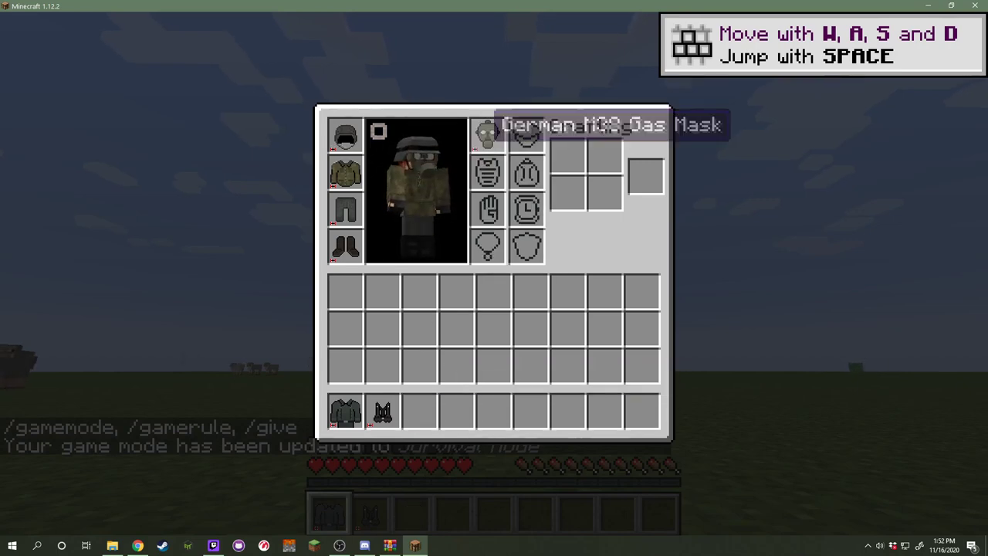
{"action": "left_click", "coordinate": [383, 412]}
{"action": "left_click", "coordinate": [487, 173]}
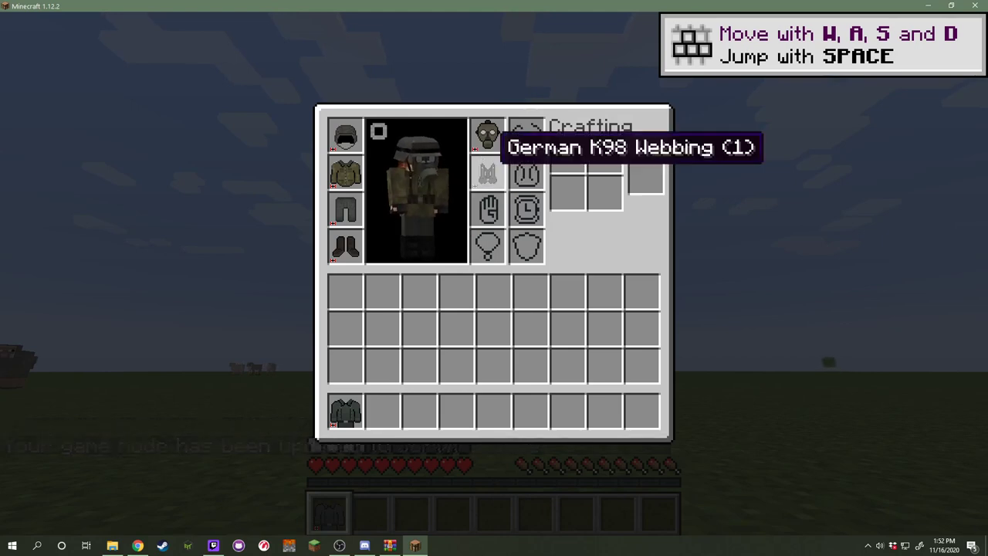
{"action": "left_click", "coordinate": [345, 413]}
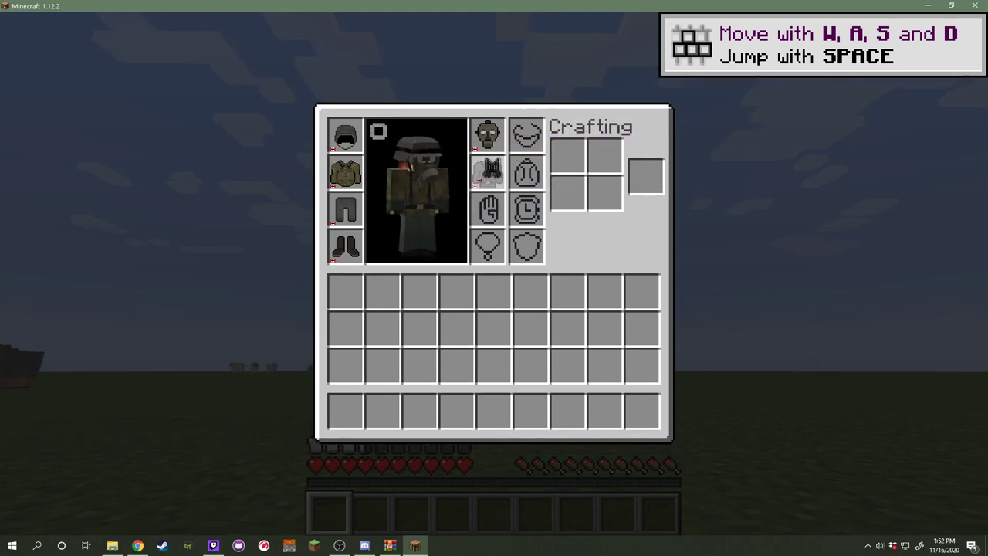
{"action": "left_click", "coordinate": [347, 411]}
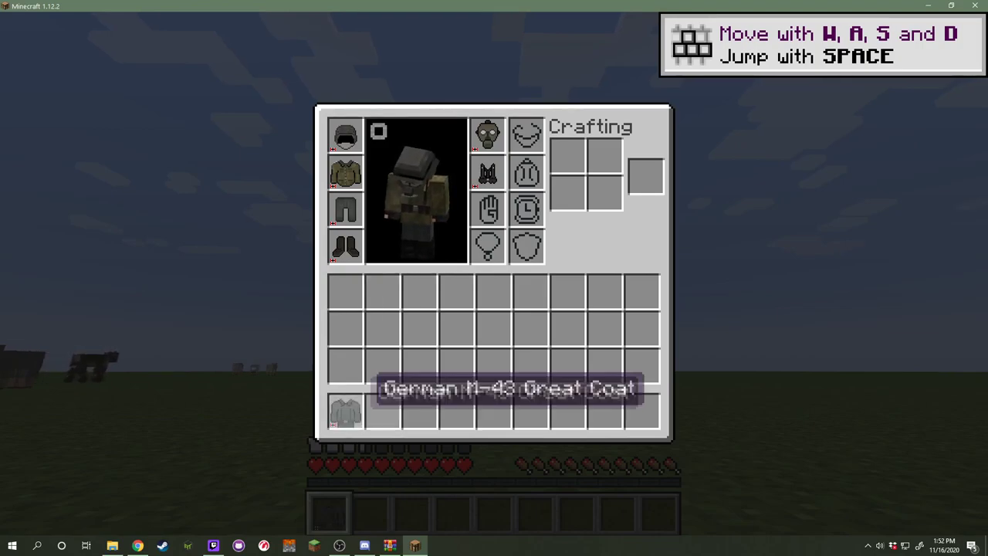
Examine the equipped character in third person while walking, and return to the first-person view.
{"action": "key", "text": "e"}
{"action": "key", "text": "F5"}
{"action": "key", "text": "F5"}
{"action": "key", "text": "w"}
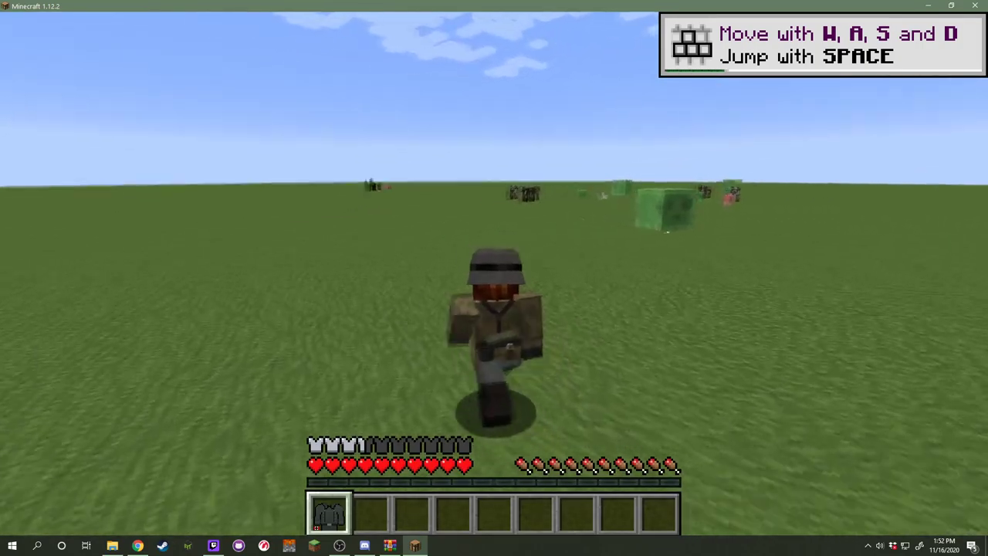
{"action": "key", "text": "F5"}
{"action": "key", "text": "e"}
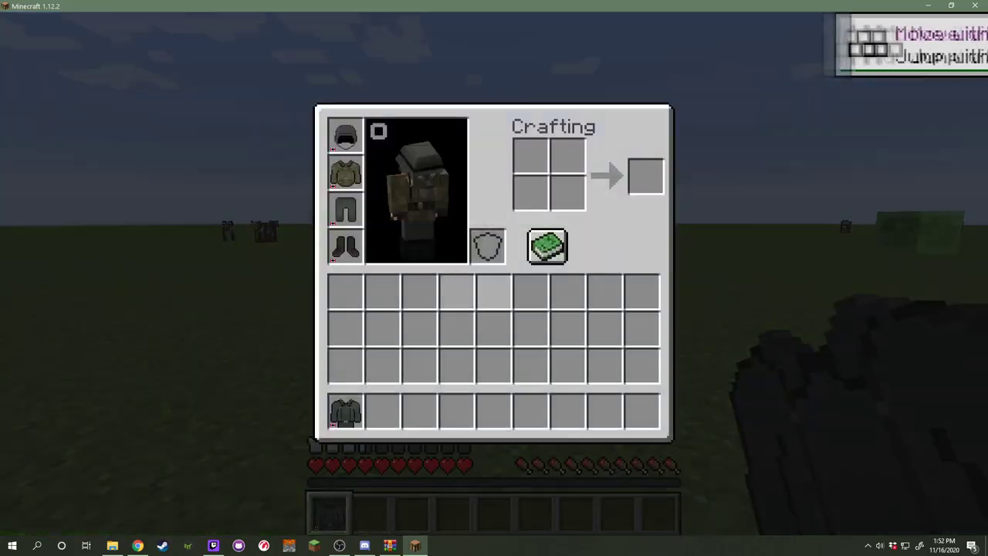
{"action": "key", "text": "e"}
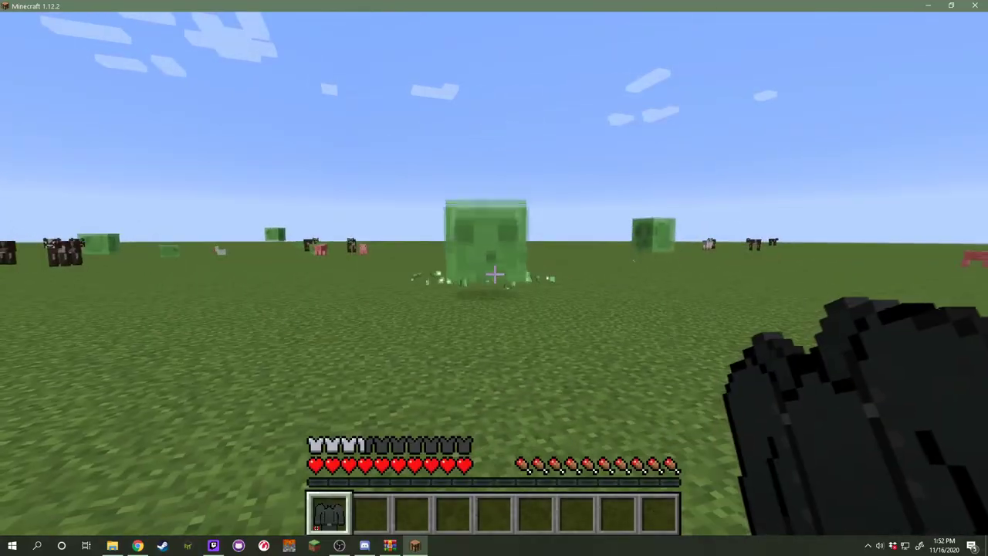
{"action": "key", "text": "Escape"}
{"action": "left_click", "coordinate": [386, 276]}
{"action": "left_click", "coordinate": [347, 238]}
{"action": "left_click", "coordinate": [347, 239]}
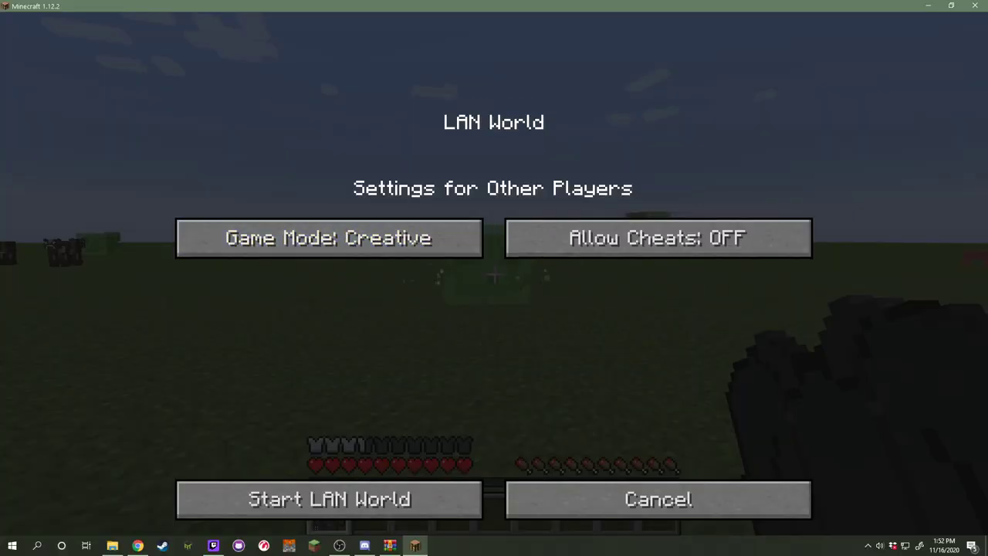
{"action": "key", "text": "Escape"}
Switch the game mode to Creative with /gamemode 1.
{"action": "type", "text": "/g"}
{"action": "key", "text": "Tab"}
{"action": "type", "text": "1"}
{"action": "key", "text": "Return"}
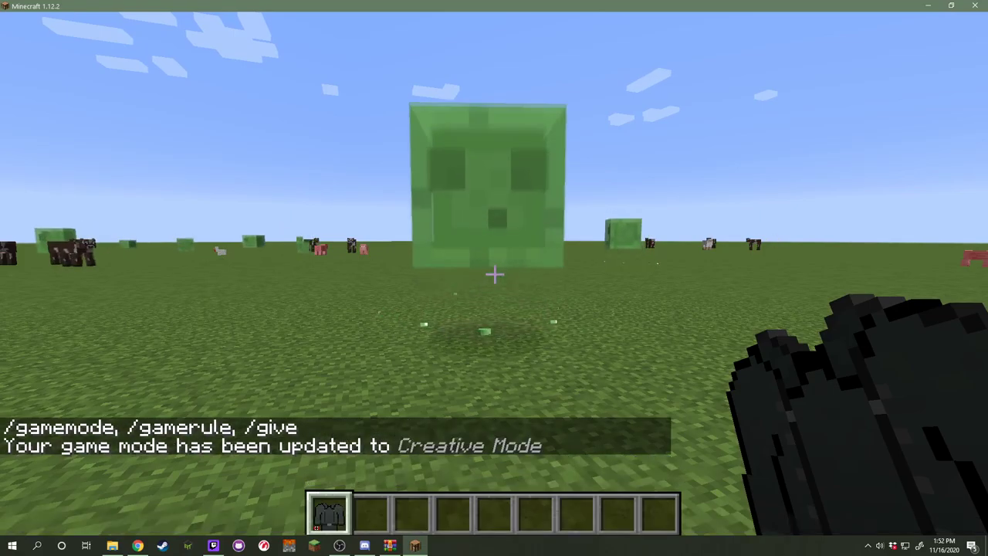
Start flying and clear all worn armor and carried items from the creative inventory.
{"action": "key", "text": "space"}
{"action": "key", "text": "space"}
{"action": "key", "text": "e"}
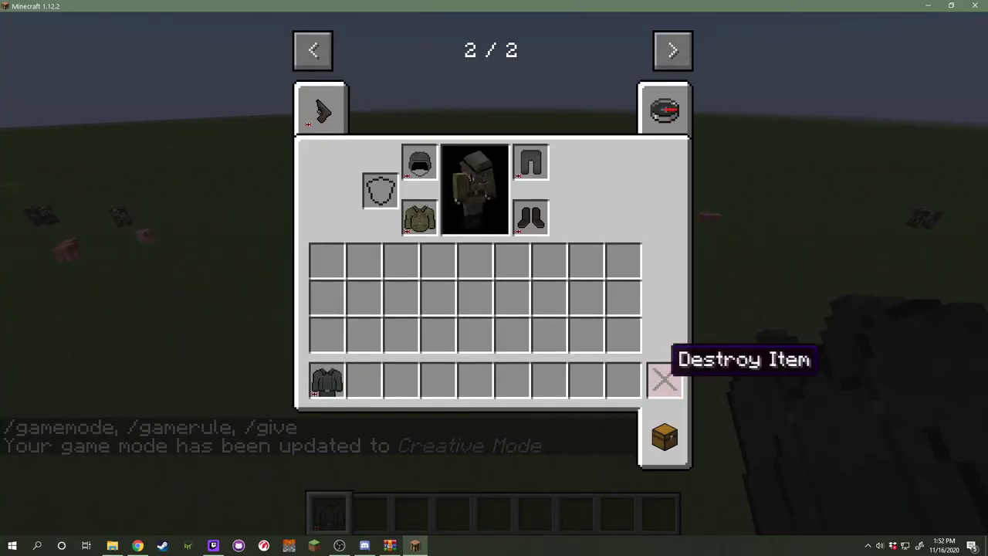
{"action": "left_click", "coordinate": [664, 380], "text": "shift"}
{"action": "key", "text": "e"}
Switch to survival mode with /gamemode 0 and check which items remain in the inventory and extra equipment slots.
{"action": "key", "text": "t"}
{"action": "key", "text": "Up"}
{"action": "type", "text": "0"}
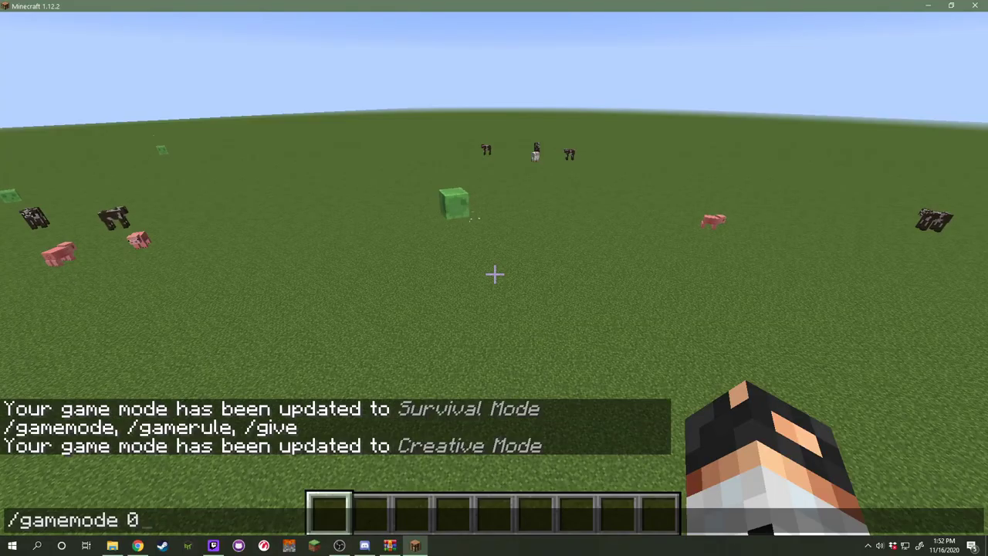
{"action": "key", "text": "Return"}
{"action": "key", "text": "e"}
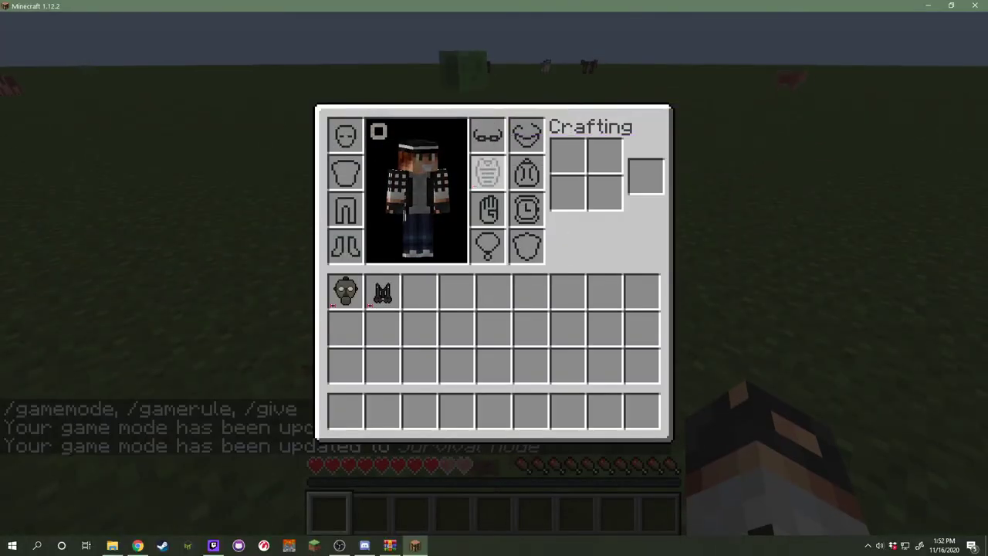
Close the inventory and return to Creative mode with /gamemode 1.
{"action": "key", "text": "e"}
{"action": "key", "text": "slash"}
{"action": "key", "text": "Up"}
{"action": "key", "text": "BackSpace"}
{"action": "type", "text": "1"}
{"action": "key", "text": "Return"}
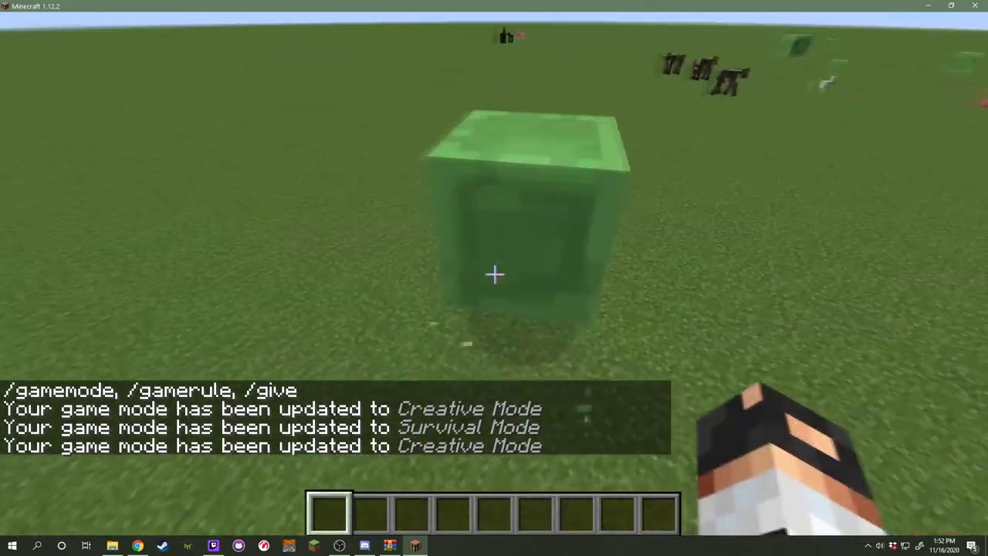
Browse the Warfare 44 weapons in the creative inventory and place the PPs-43 in the first hotbar slot.
{"action": "key", "text": "e"}
{"action": "left_click", "coordinate": [323, 112]}
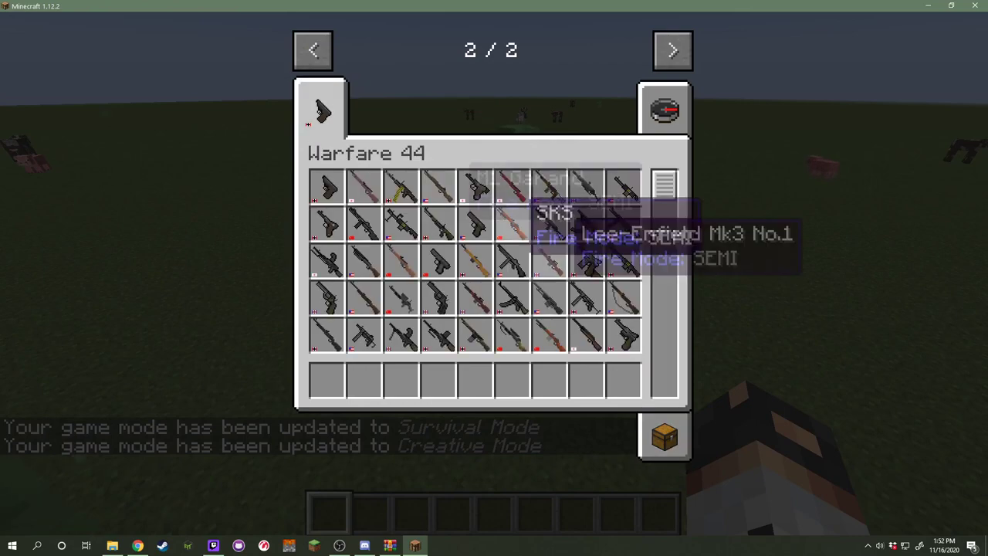
{"action": "left_click", "coordinate": [513, 301]}
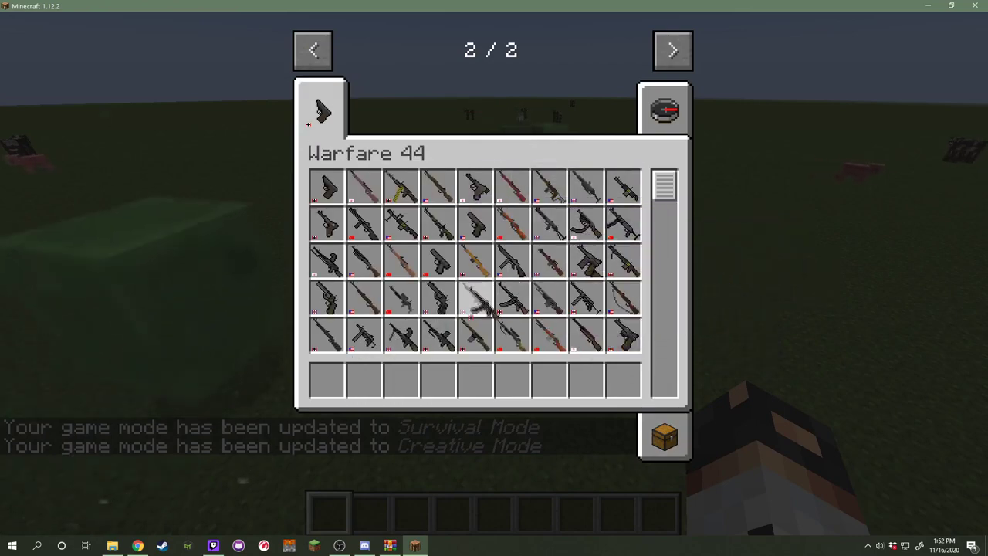
{"action": "left_click", "coordinate": [477, 303]}
{"action": "scroll", "coordinate": [475, 305], "scroll_direction": "down", "scroll_amount": 2}
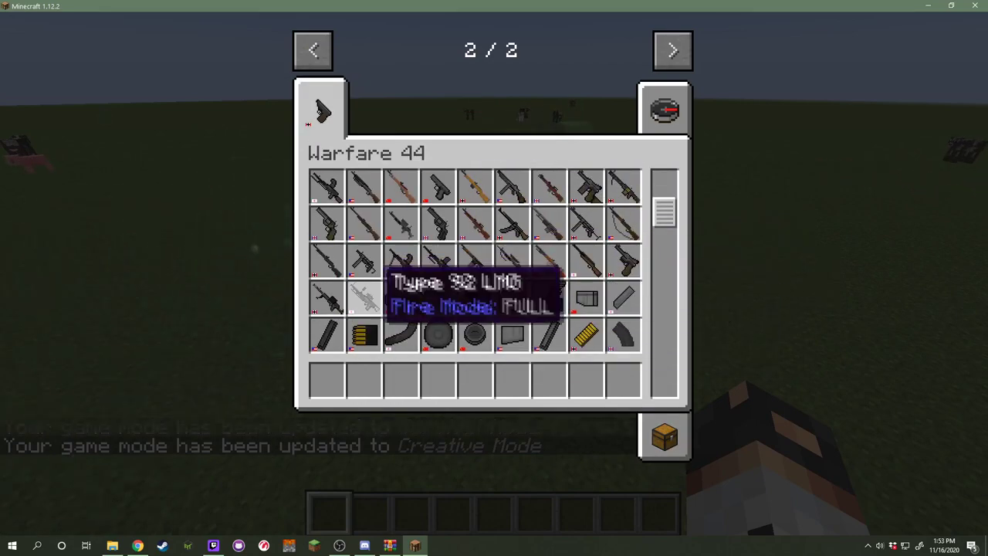
{"action": "scroll", "coordinate": [511, 287], "scroll_direction": "up", "scroll_amount": 2}
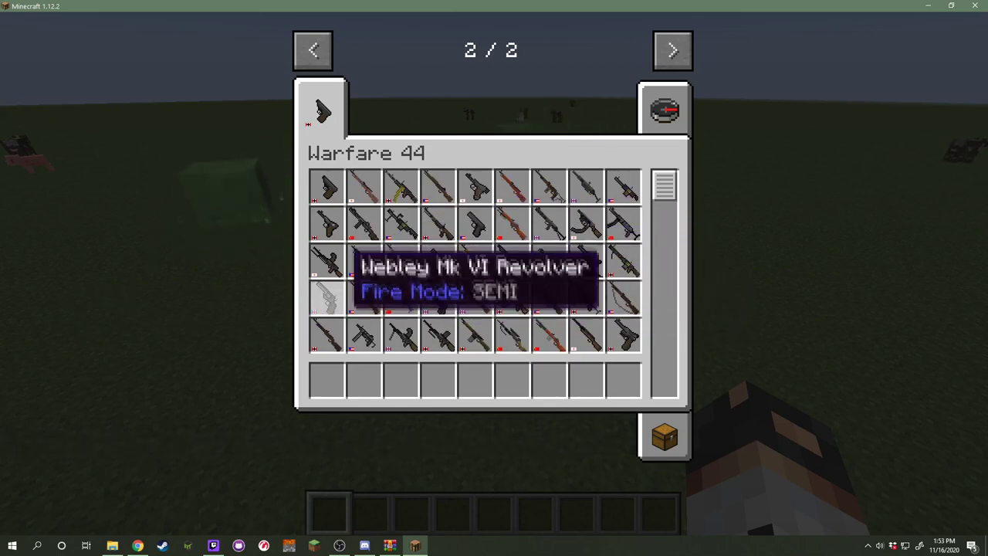
{"action": "left_click", "coordinate": [326, 379]}
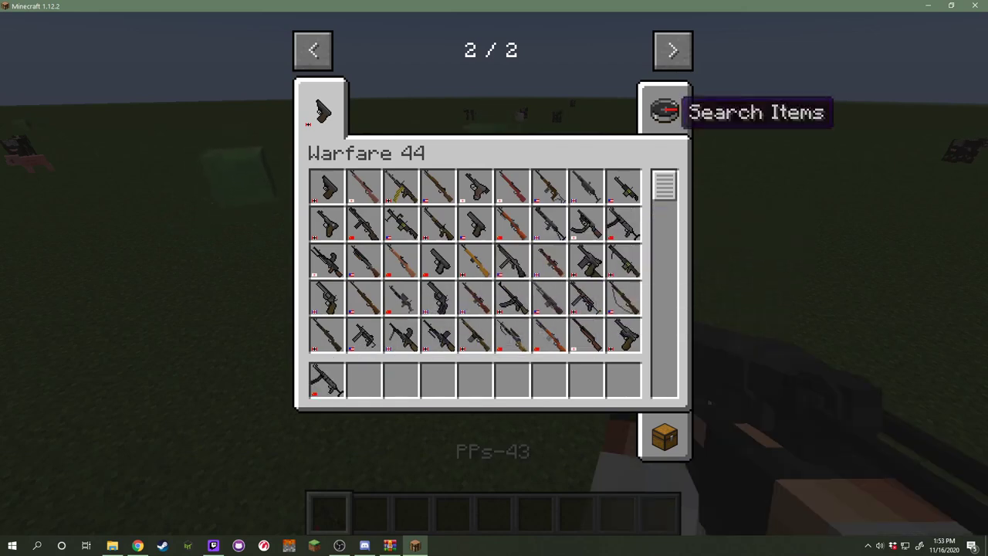
Search the items for "pps", add the curved PPs-43 magazines to the second hotbar slot, and load the gun.
{"action": "left_click", "coordinate": [664, 108]}
{"action": "type", "text": "pps"}
{"action": "left_click", "coordinate": [437, 187]}
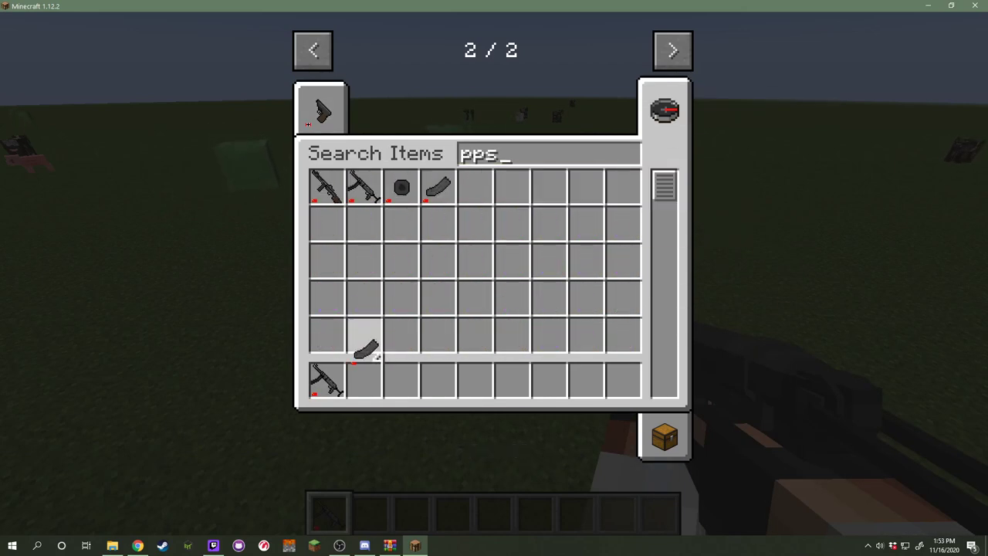
{"action": "key", "text": "Escape"}
{"action": "key", "text": "r"}
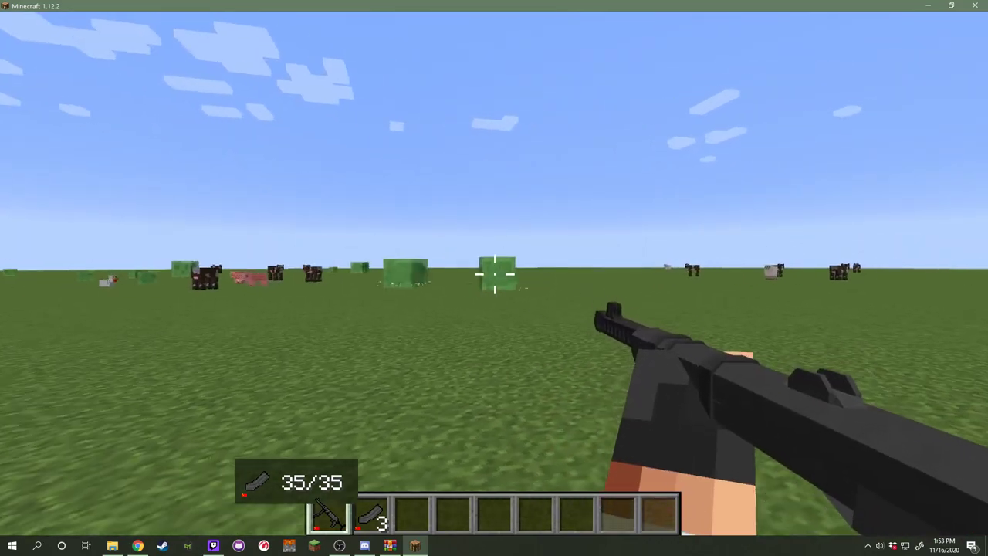
Test the PPs-43's sights, fire at the slimes until the magazine is empty, and reload.
{"action": "right_click", "coordinate": [495, 274]}
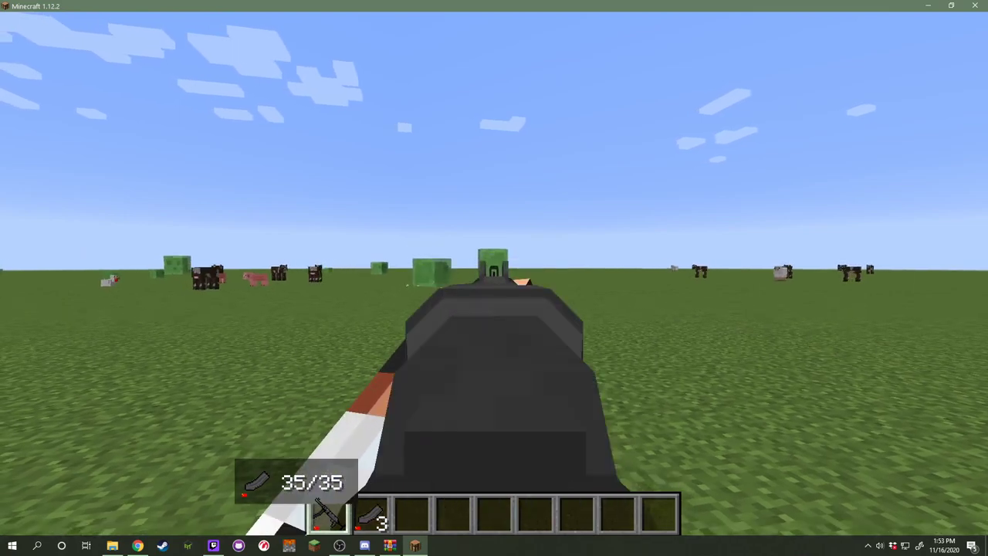
{"action": "right_click", "coordinate": [495, 274]}
{"action": "left_click", "coordinate": [494, 274]}
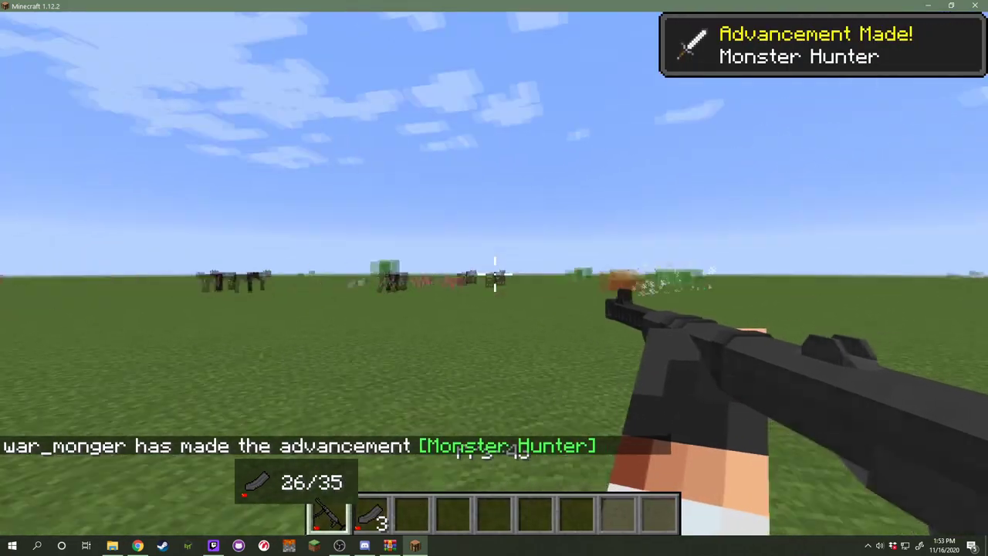
{"action": "left_click_drag", "start_coordinate": [494, 274], "coordinate": [493, 274]}
{"action": "key", "text": "r"}
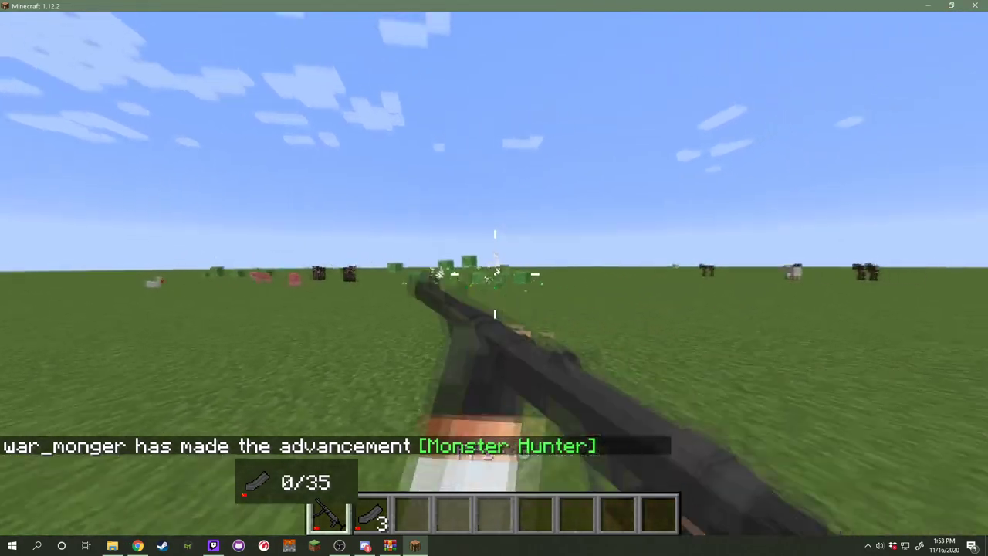
Empty the inventory of the gun and magazines, and view the character from the front in third person.
{"action": "key", "text": "e"}
{"action": "key", "text": "e"}
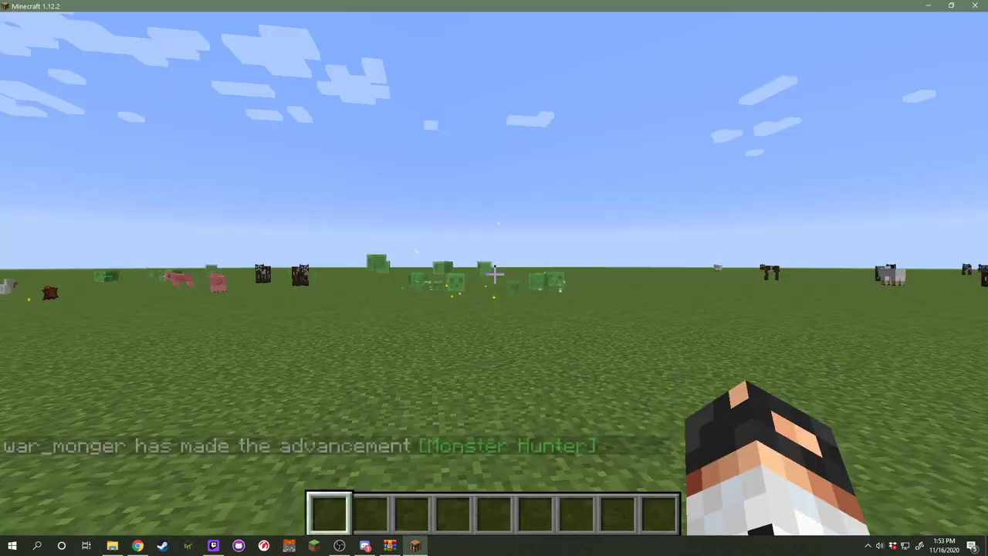
{"action": "key", "text": "F5"}
{"action": "key", "text": "F5"}
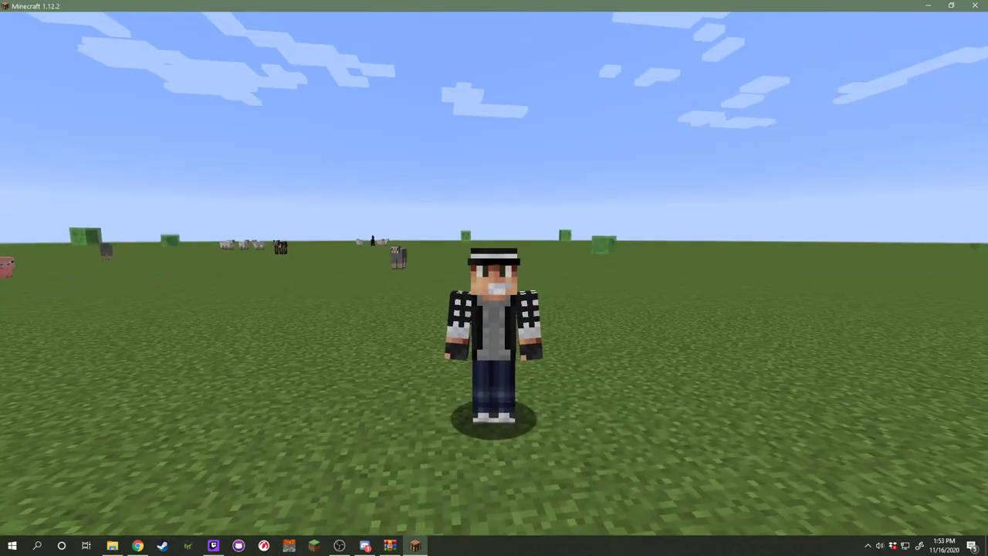